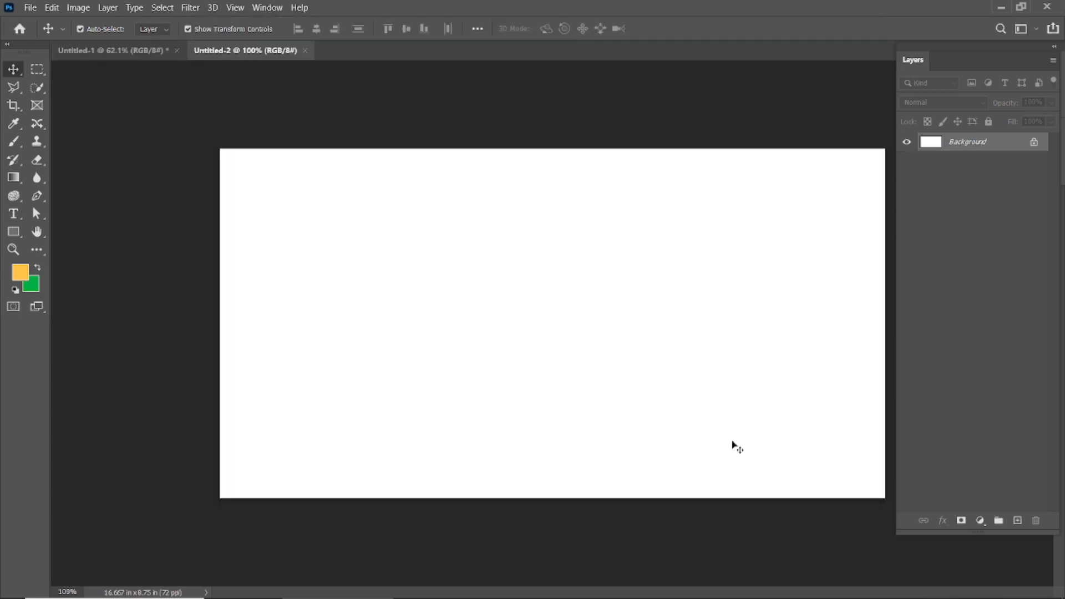
# Dock the floating Layers panel and fit the blank banner in view.
pyautogui.moveTo(1045, 48)
pyautogui.mouseDown()
pyautogui.moveTo(1009, 60)
pyautogui.moveTo(1037, 44)
pyautogui.mouseUp()
pyautogui.hotkey('ctrl', '0')
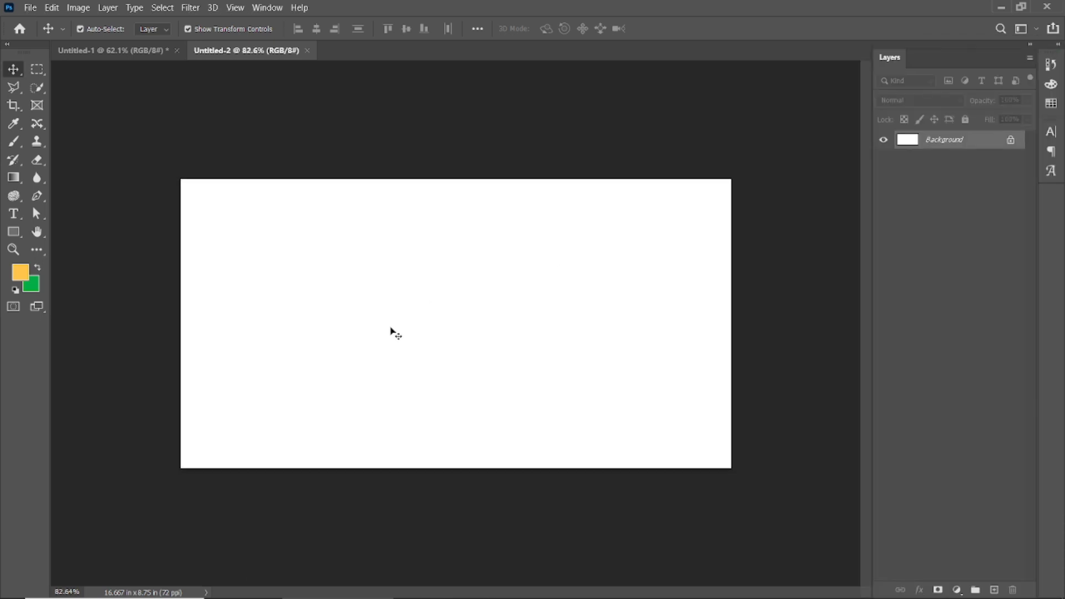
pyautogui.scroll(1, 399, 354)
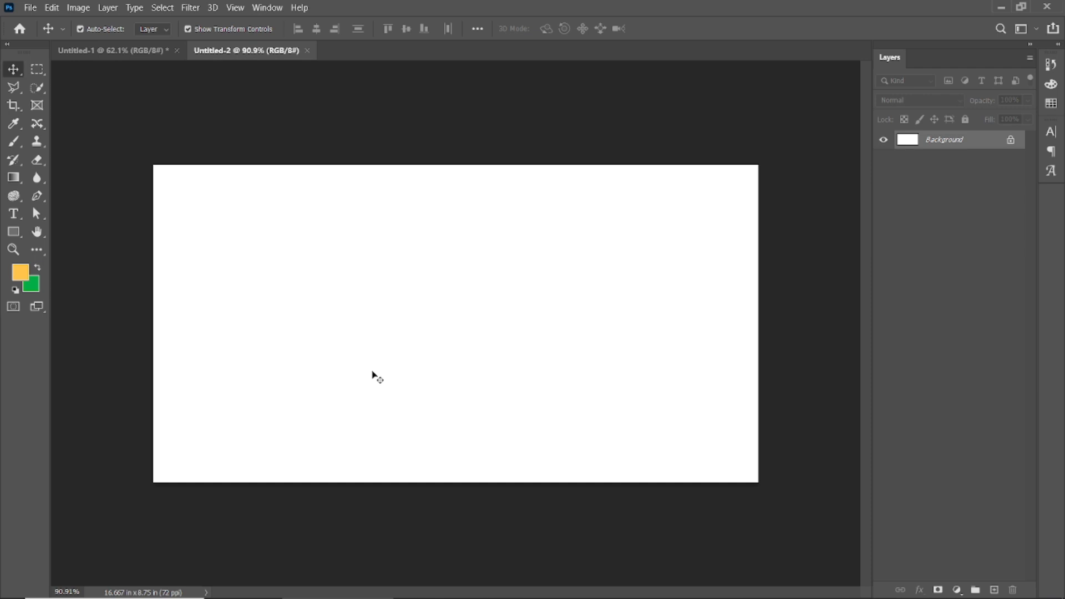
# Open the brush stroke image pngwing.com (14).png from the Downloads folder.
pyautogui.click(30, 8)
pyautogui.click(39, 34)
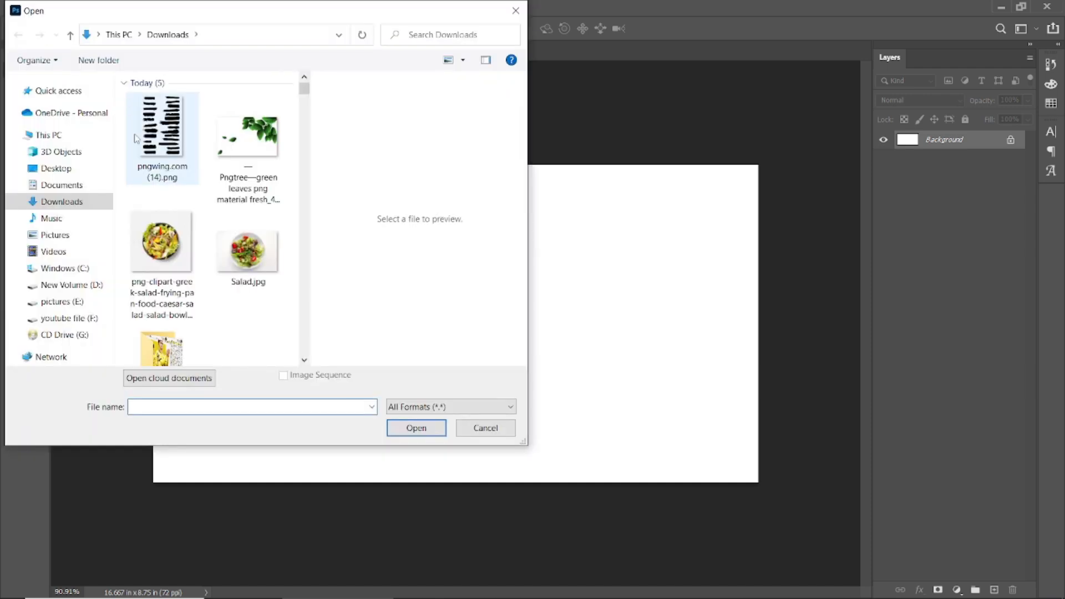
pyautogui.doubleClick(136, 138)
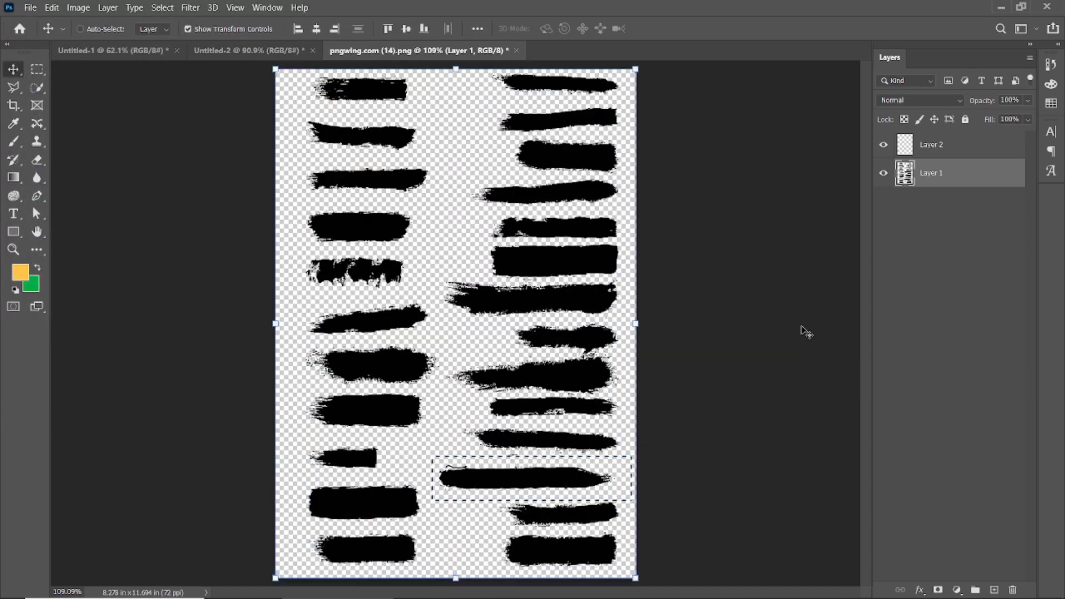
# Remove everything except one brush stroke and move that stroke into the Untitled-2 document.
pyautogui.hotkey('ctrl', 'shift', 'i')
pyautogui.press('Delete')
pyautogui.hotkey('ctrl', 'd')
pyautogui.moveTo(516, 486)
pyautogui.mouseDown()
pyautogui.moveTo(233, 52)
pyautogui.moveTo(398, 326)
pyautogui.mouseUp()
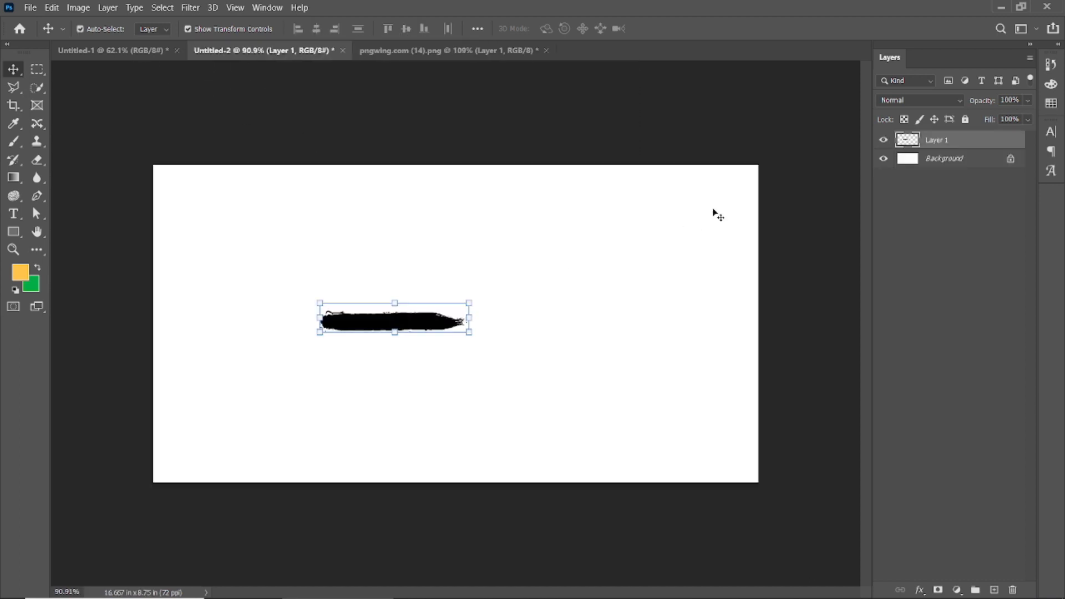
# Apply a yellow ffe21d Color Overlay to the brush stroke layer.
pyautogui.click(930, 588)
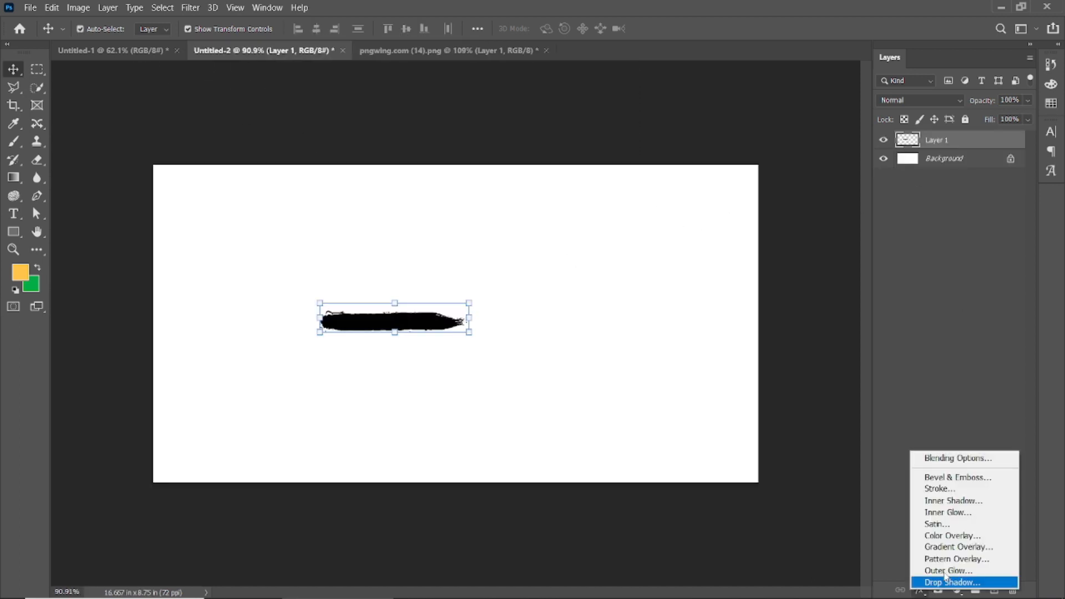
pyautogui.click(957, 536)
pyautogui.click(823, 316)
pyautogui.click(889, 490)
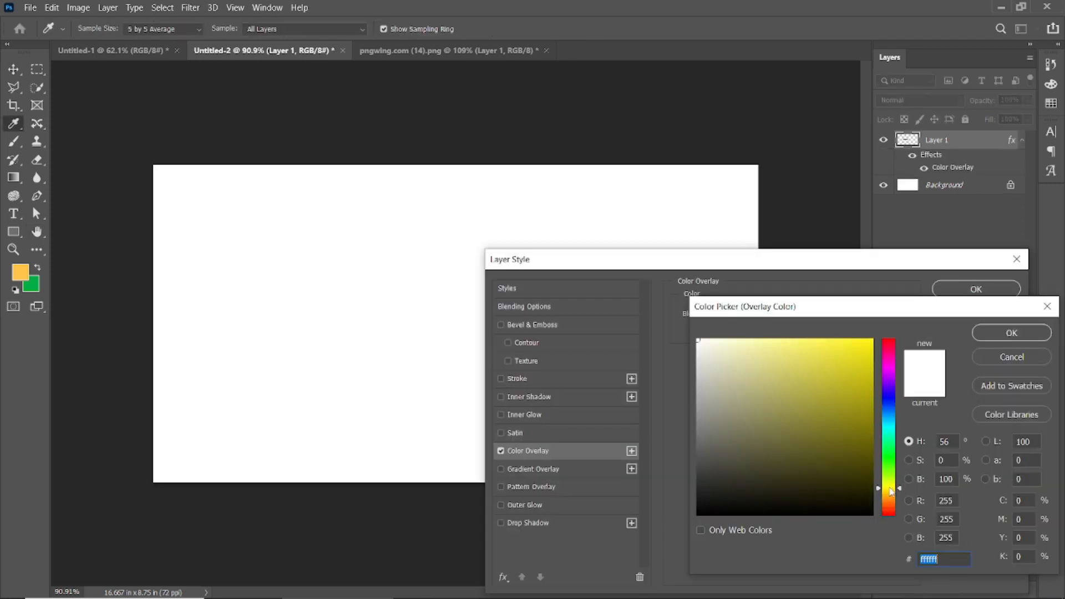
pyautogui.click(852, 341)
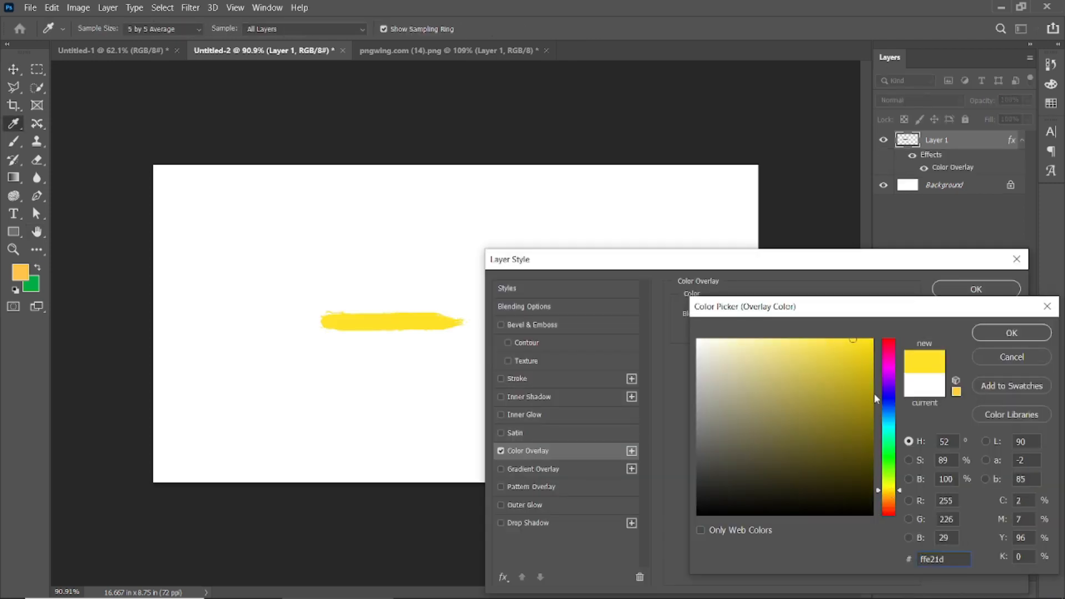
pyautogui.click(1012, 333)
pyautogui.click(993, 290)
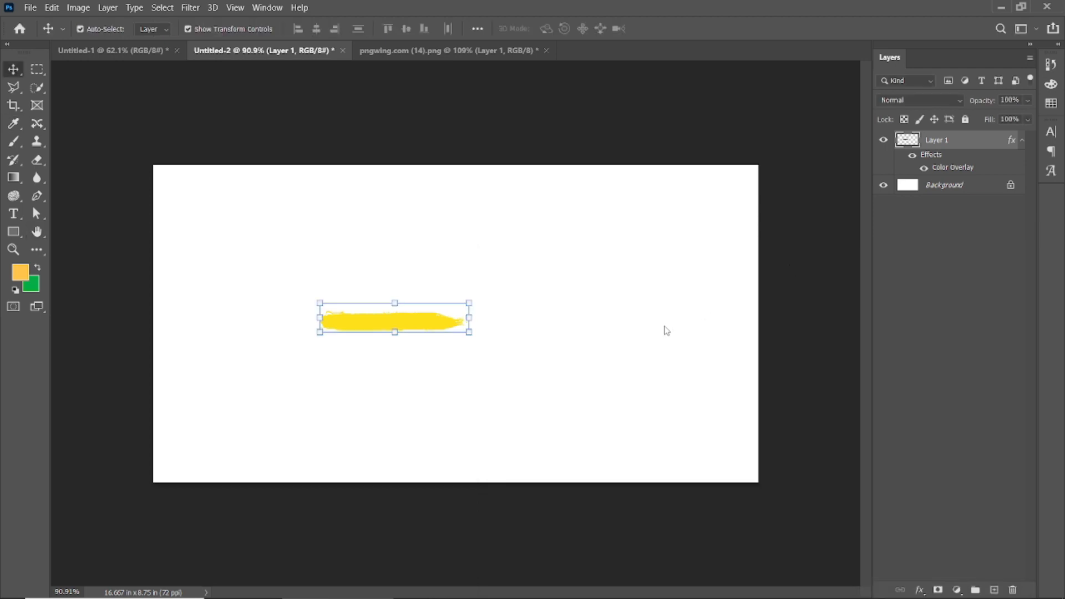
# Rotate the yellow brush stroke by -90 degrees and enlarge it into a vertical band spanning the banner's height, left of centre.
pyautogui.moveTo(494, 302)
pyautogui.mouseDown()
pyautogui.moveTo(435, 233)
pyautogui.moveTo(368, 226)
pyautogui.mouseUp()
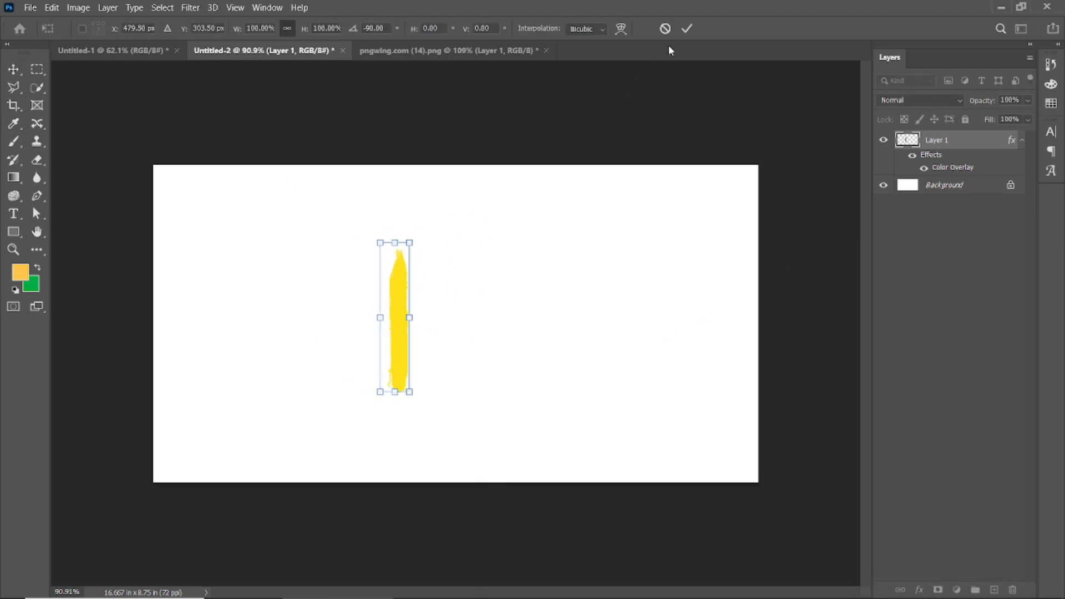
pyautogui.click(661, 28)
pyautogui.moveTo(410, 392)
pyautogui.mouseDown()
pyautogui.moveTo(345, 352)
pyautogui.moveTo(364, 537)
pyautogui.moveTo(417, 376)
pyautogui.mouseUp()
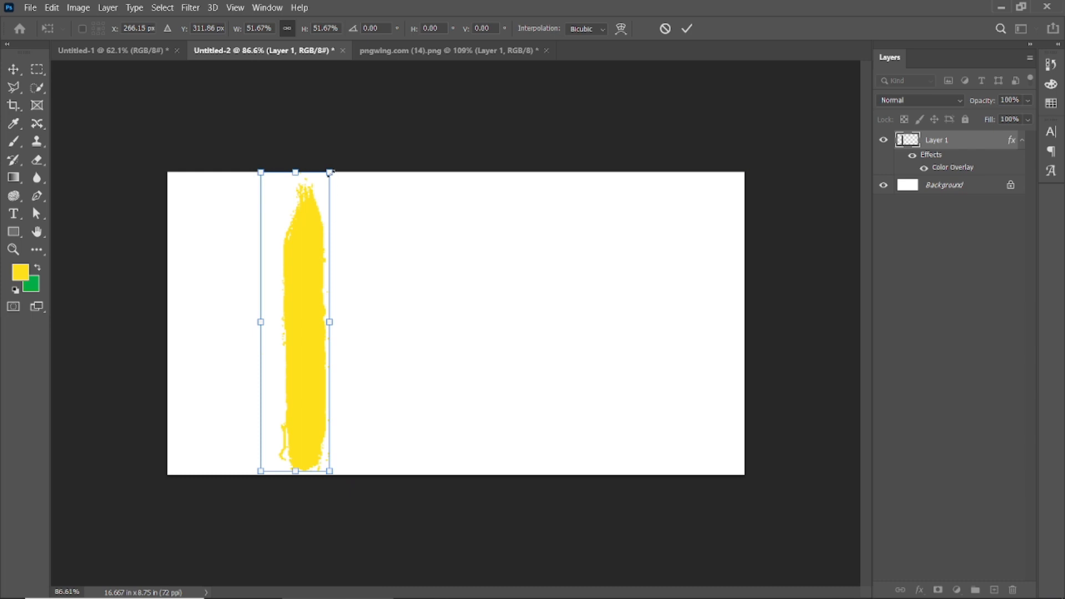
pyautogui.moveTo(331, 173); pyautogui.dragTo(377, 93)
pyautogui.moveTo(313, 335)
pyautogui.mouseDown()
pyautogui.moveTo(301, 336)
pyautogui.moveTo(363, 323)
pyautogui.mouseUp()
pyautogui.click(387, 319)
pyautogui.moveTo(300, 314); pyautogui.dragTo(288, 315)
pyautogui.scroll(3, 288, 316)
# Open Salad.jpg and unlock its background layer.
pyautogui.click(29, 8)
pyautogui.click(47, 34)
pyautogui.click(248, 252)
pyautogui.click(417, 428)
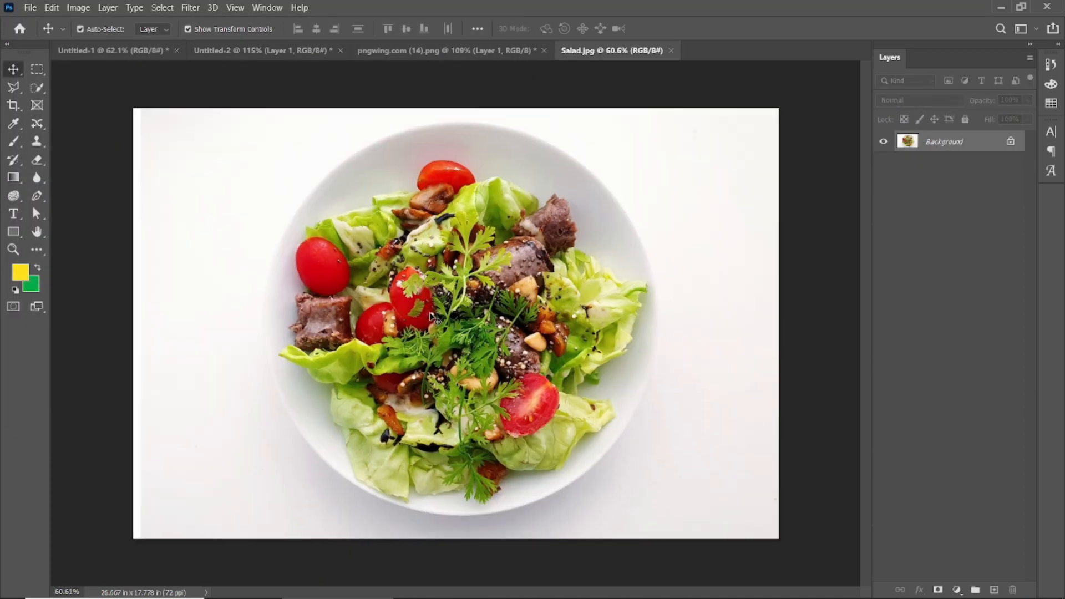
pyautogui.click(1011, 143)
# Draw an elliptical marquee selection around the salad plate.
pyautogui.click(38, 88)
pyautogui.moveTo(347, 158); pyautogui.dragTo(507, 311)
pyautogui.rightClick(36, 69)
pyautogui.click(88, 81)
pyautogui.moveTo(294, 122); pyautogui.dragTo(683, 598)
# Nudge the elliptical selection until it lines up with the plate's rim.
pyautogui.hotkey('shift', 'Left')
pyautogui.hotkey('shift', 'Left')
pyautogui.hotkey('shift', 'Left')
pyautogui.hotkey('shift', 'Left')
pyautogui.hotkey('shift', 'Left')
pyautogui.hotkey('shift', 'Left')
pyautogui.hotkey('shift', 'Left')
pyautogui.hotkey('shift', 'Left')
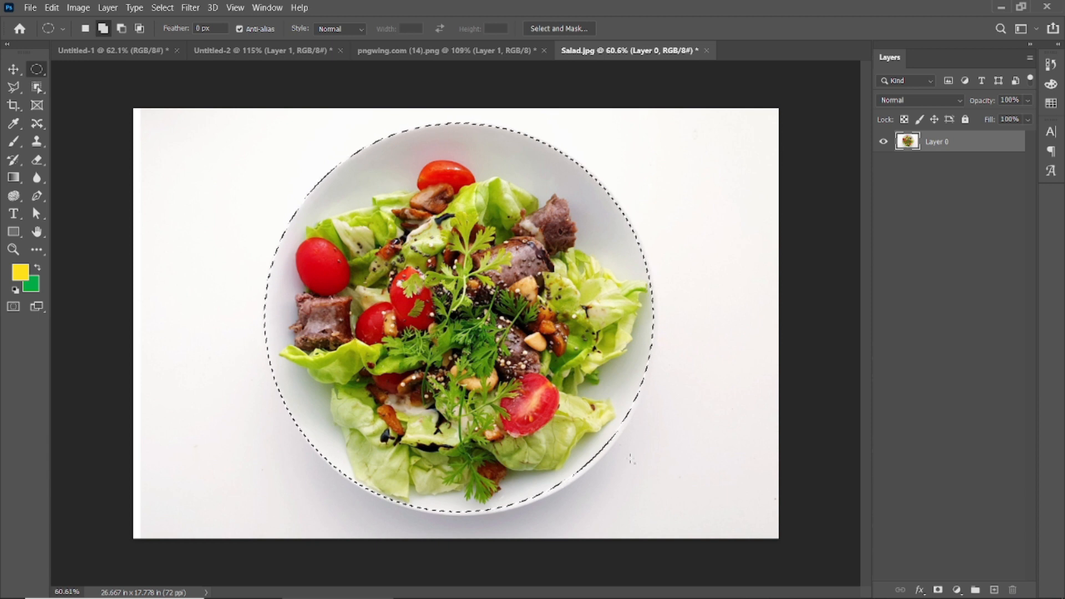
pyautogui.press('Right')
pyautogui.press('Right')
pyautogui.press('Right')
pyautogui.press('Right')
pyautogui.press('Right')
pyautogui.press('Right')
pyautogui.press('Down')
pyautogui.press('Down')
pyautogui.press('Down')
pyautogui.press('Down')
pyautogui.press('Down')
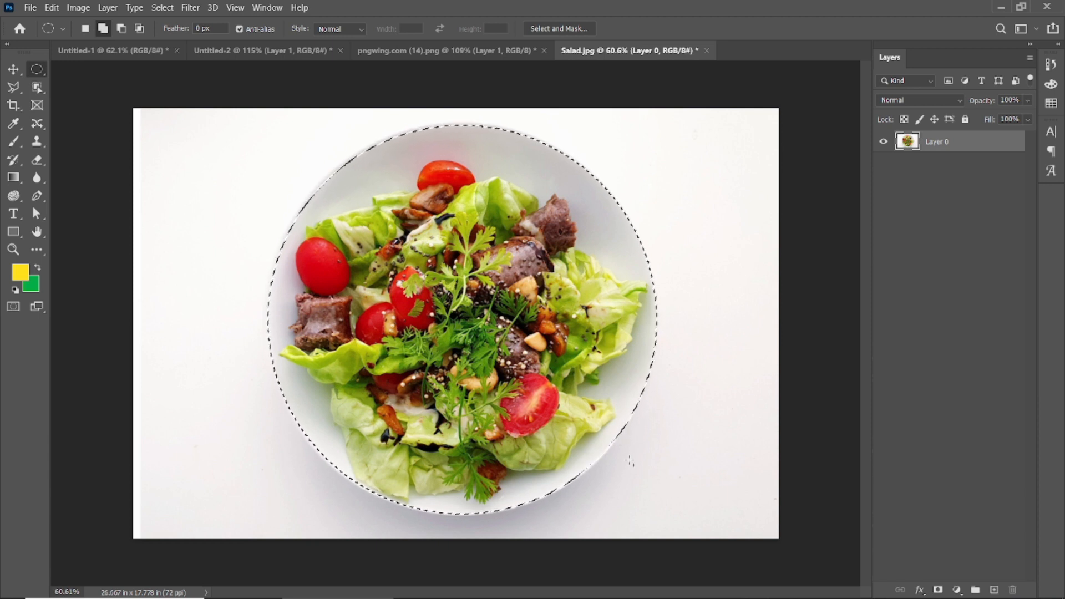
# Delete the background outside the plate and clear the selection.
pyautogui.hotkey('ctrl', 'shift', 'i')
pyautogui.press('Delete')
pyautogui.hotkey('ctrl', 'd')
# Move the cut-out salad plate into the Untitled-2 document and scale it down to fit inside the banner.
pyautogui.click(13, 69)
pyautogui.moveTo(465, 332); pyautogui.dragTo(480, 278)
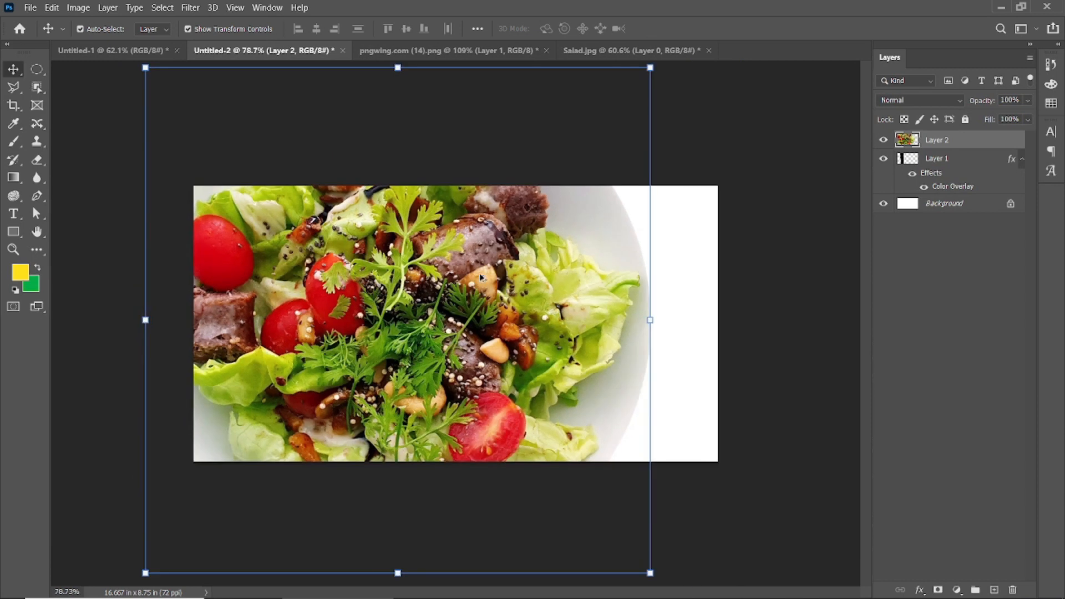
pyautogui.moveTo(645, 75); pyautogui.dragTo(500, 221)
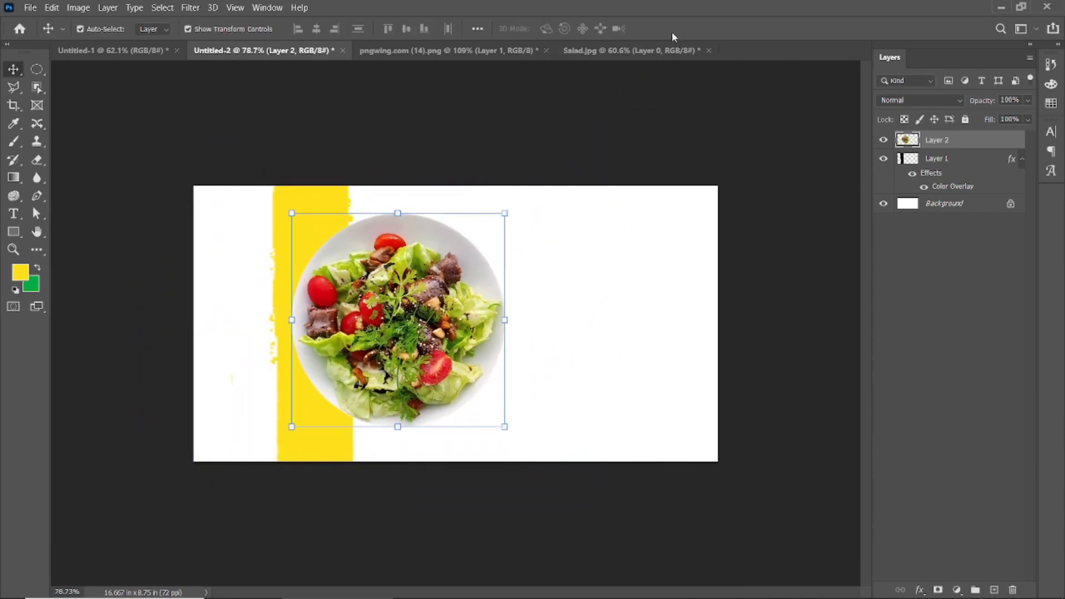
# Close the Salad.jpg and pngwing.com (14).png documents without saving.
pyautogui.click(709, 51)
pyautogui.click(554, 239)
pyautogui.click(547, 50)
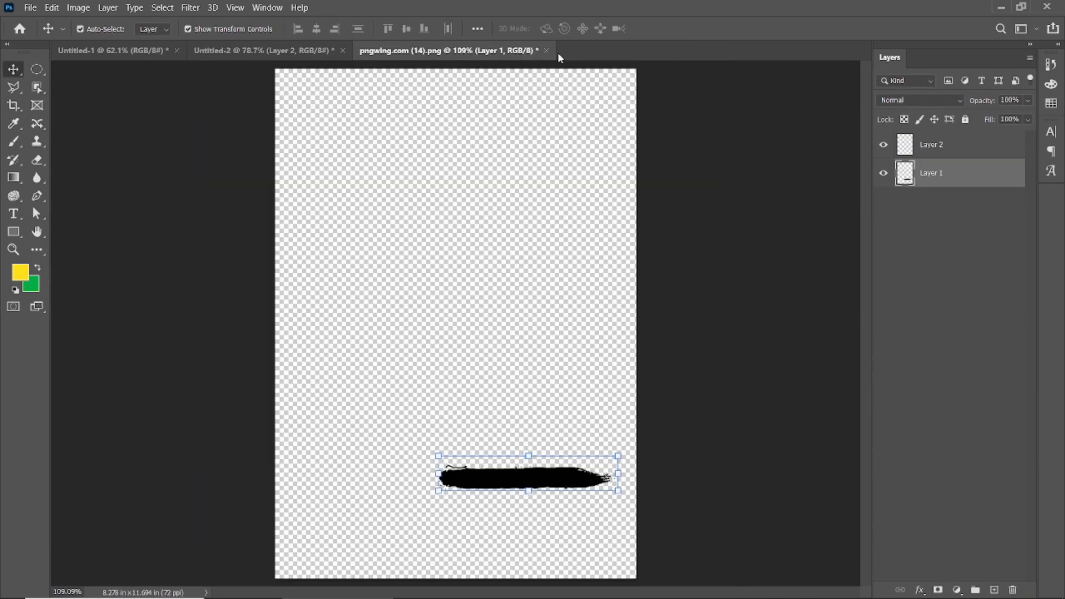
pyautogui.click(557, 237)
# Position the salad plate over the yellow band at the banner's vertical centre and scale it down slightly.
pyautogui.moveTo(436, 233); pyautogui.dragTo(351, 251)
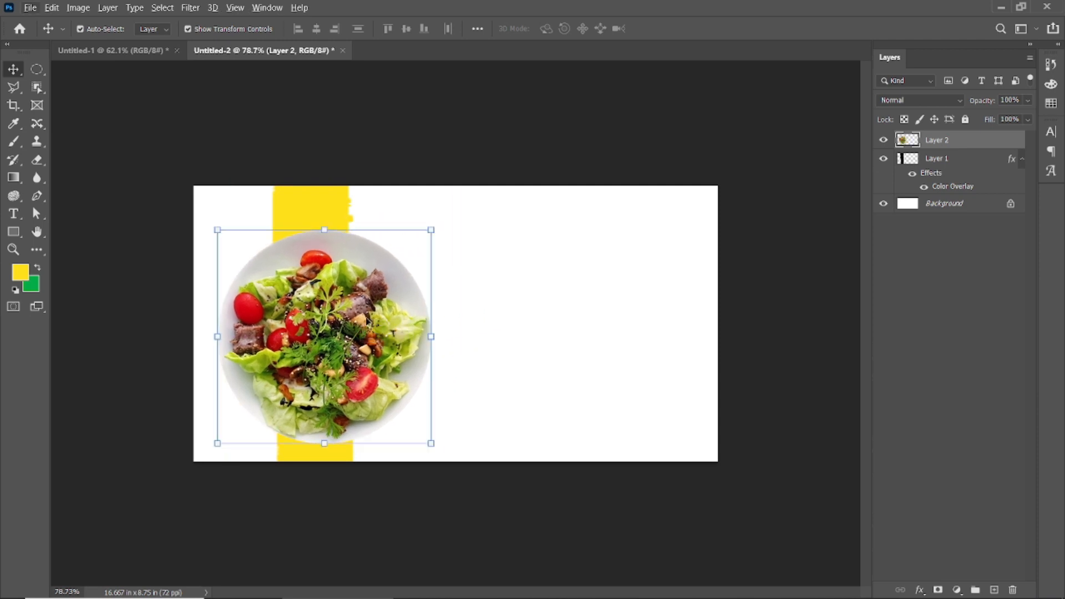
pyautogui.moveTo(366, 317); pyautogui.dragTo(364, 305)
pyautogui.moveTo(430, 217); pyautogui.dragTo(424, 226)
pyautogui.click(683, 28)
# Fine-tune the positions of the plate and the yellow band so the band runs behind the plate's middle.
pyautogui.hotkey('ctrl', '+')
pyautogui.moveTo(268, 336); pyautogui.dragTo(263, 337)
pyautogui.moveTo(274, 172); pyautogui.dragTo(280, 170)
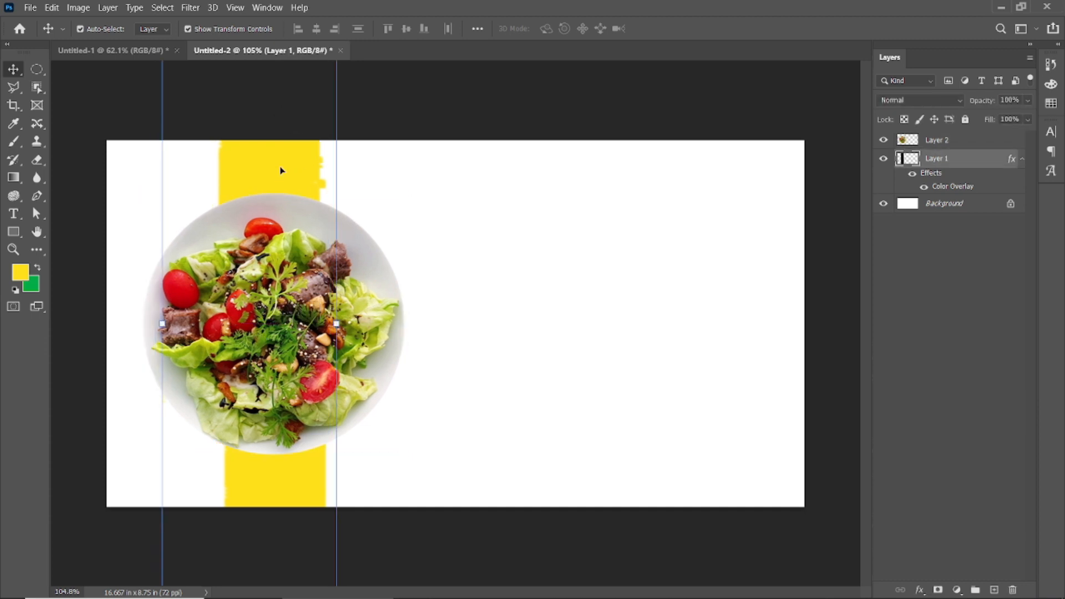
pyautogui.click(362, 87)
# Add a drop shadow to the salad plate layer and set its colour to black.
pyautogui.scroll(-2, 362, 88)
pyautogui.click(911, 138)
pyautogui.doubleClick(1009, 149)
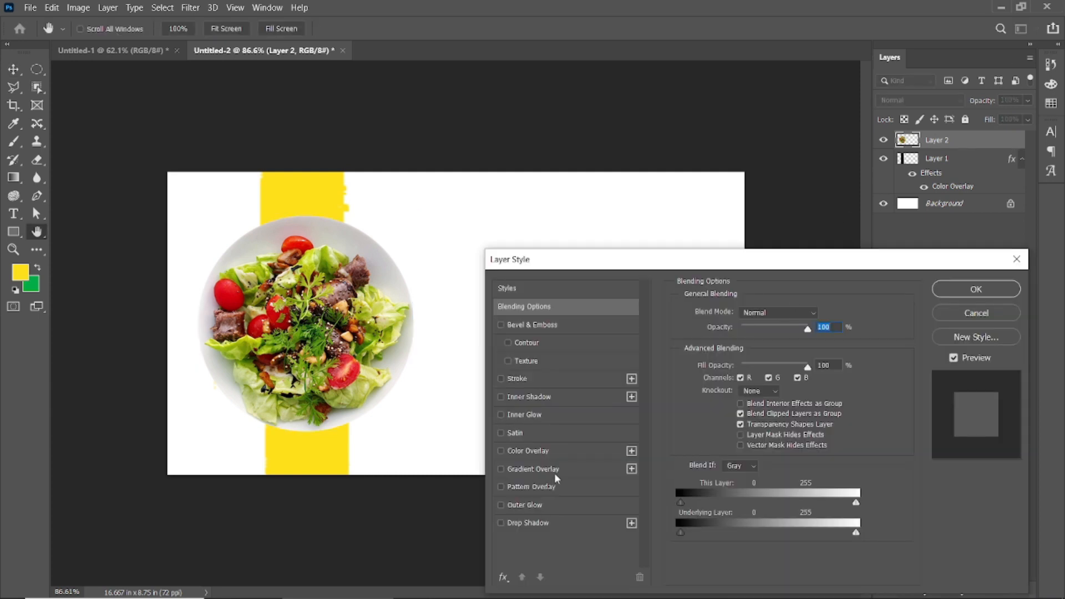
pyautogui.click(501, 523)
pyautogui.click(568, 524)
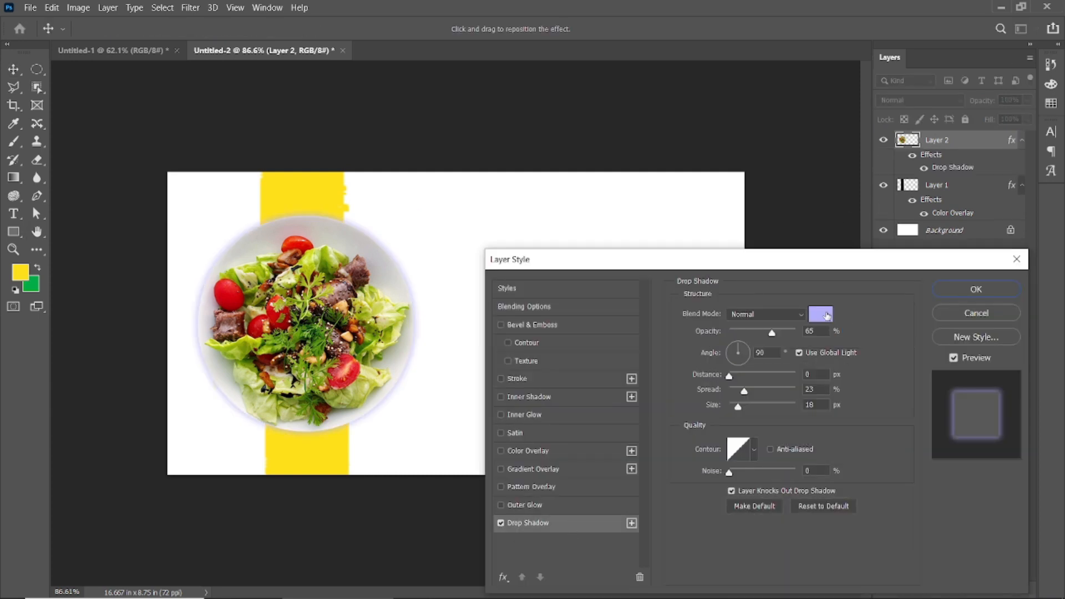
pyautogui.click(826, 315)
pyautogui.click(708, 471)
pyautogui.press('Return')
# Set the plate's drop shadow to 39% opacity, 110° angle, 22 px distance, 0% spread and 27 px size.
pyautogui.moveTo(731, 378); pyautogui.dragTo(738, 348)
pyautogui.click(737, 349)
pyautogui.moveTo(741, 409); pyautogui.dragTo(745, 378)
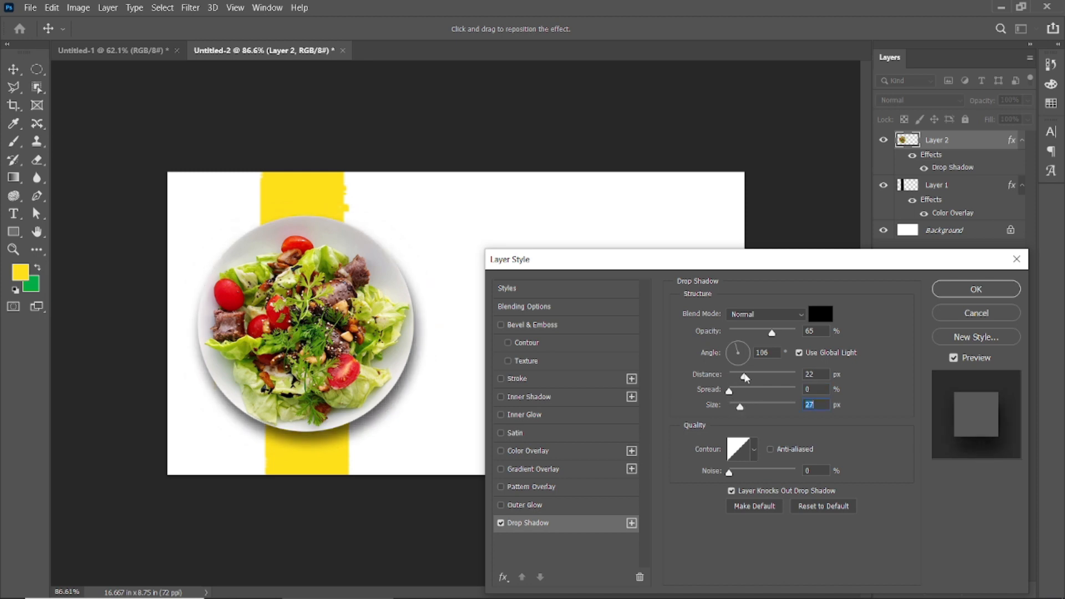
pyautogui.click(737, 348)
pyautogui.moveTo(772, 333); pyautogui.dragTo(758, 334)
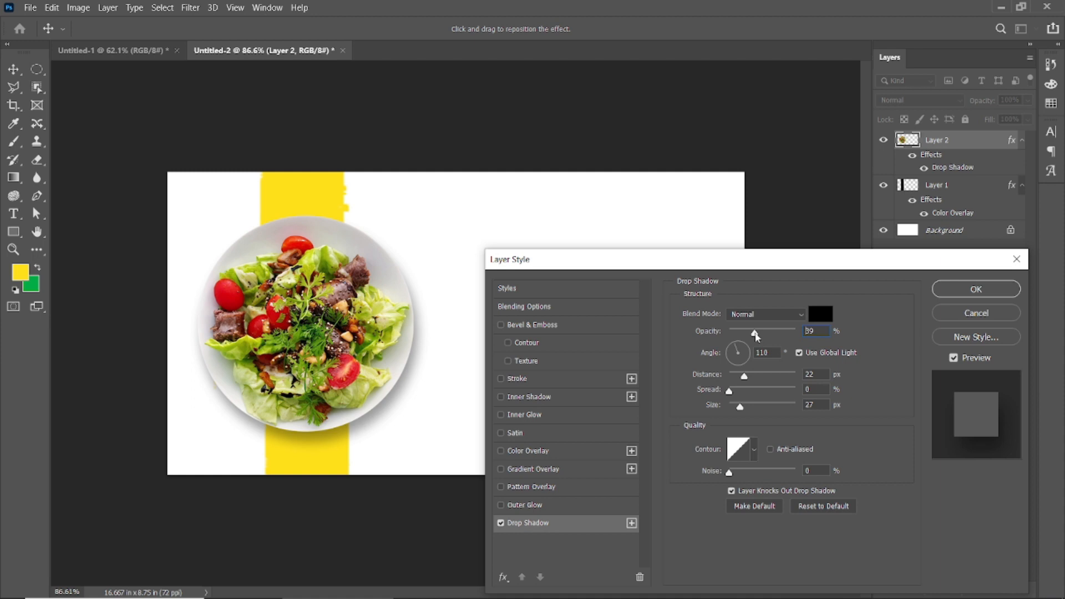
pyautogui.click(962, 291)
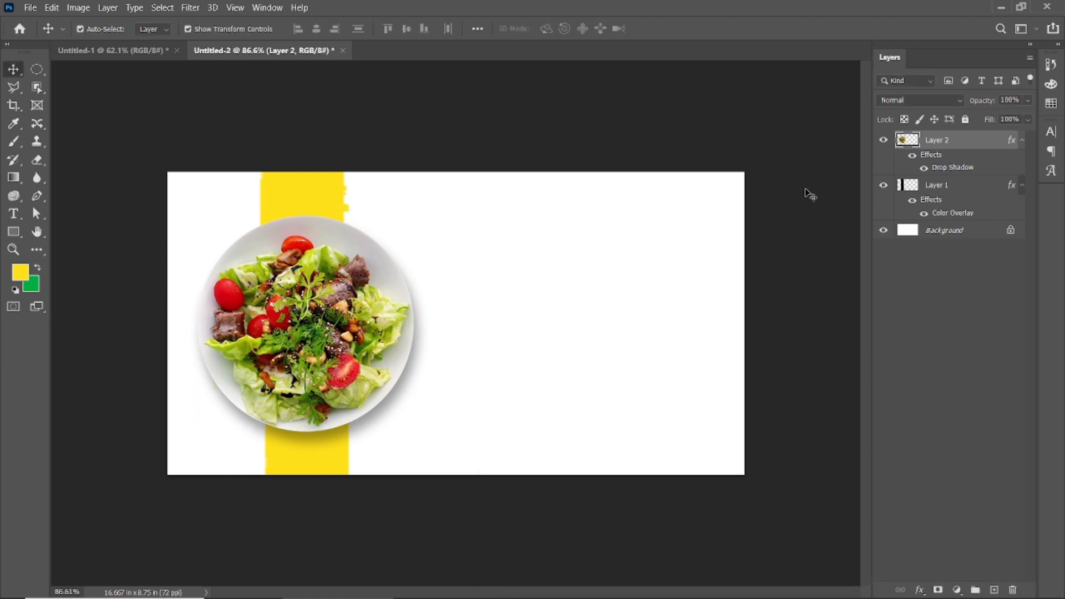
# Widen the yellow band slightly and recentre it behind the salad plate.
pyautogui.scroll(-2, 316, 383)
pyautogui.hotkey('ctrl', '+')
pyautogui.click(313, 205)
pyautogui.moveTo(359, 324); pyautogui.dragTo(389, 324)
pyautogui.click(678, 29)
pyautogui.moveTo(324, 206); pyautogui.dragTo(308, 178)
pyautogui.click(482, 116)
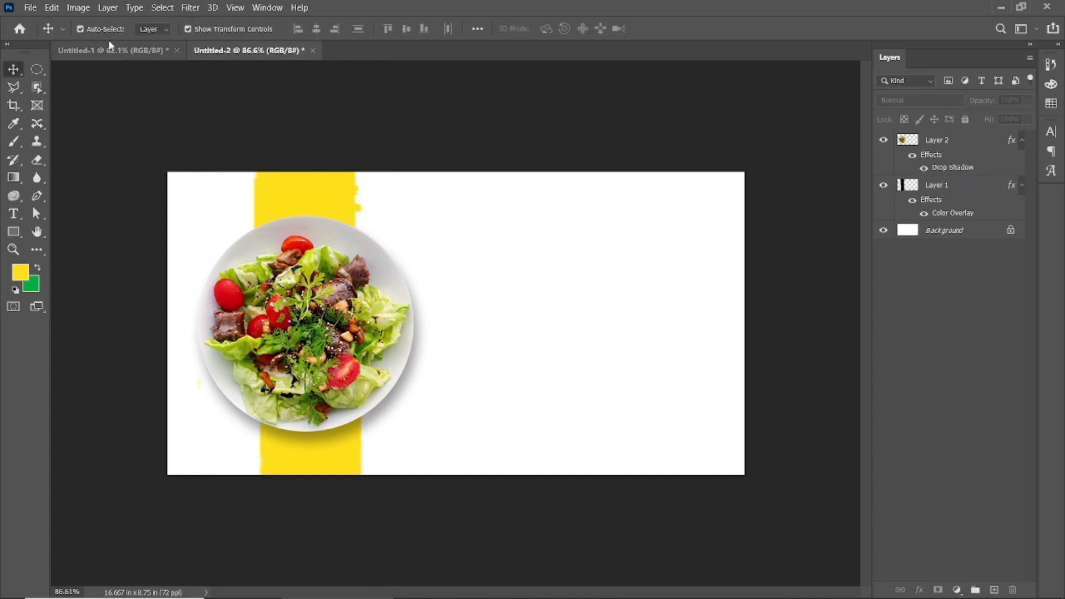
# Place 15 vegetable pattern.png from the cute-hand-drawn-vegetables-pattern folder as an embedded image in the banner.
pyautogui.click(30, 7)
pyautogui.click(95, 270)
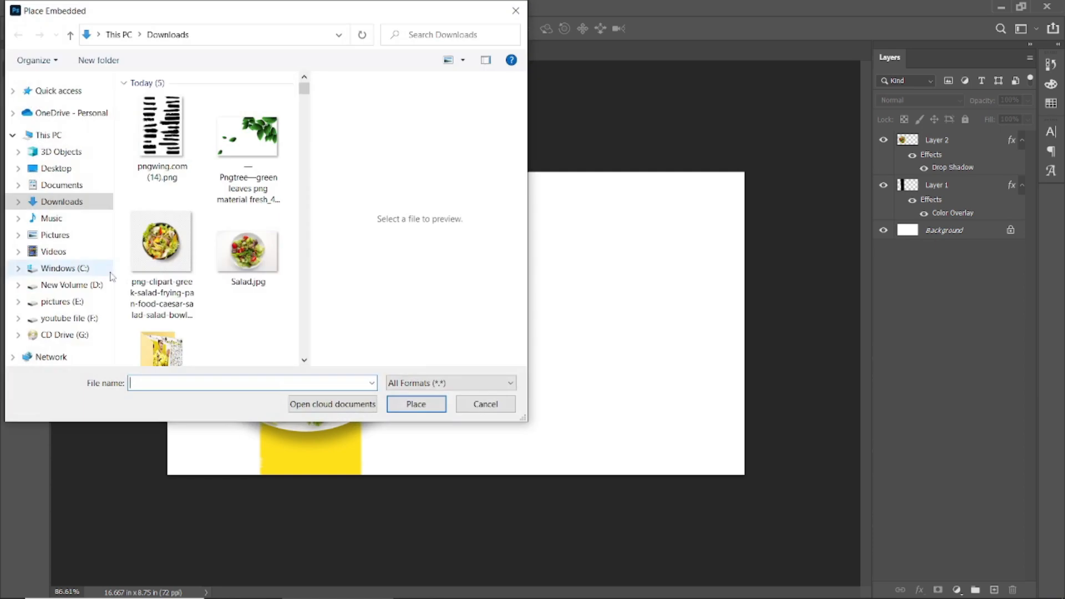
pyautogui.scroll(-6, 161, 244)
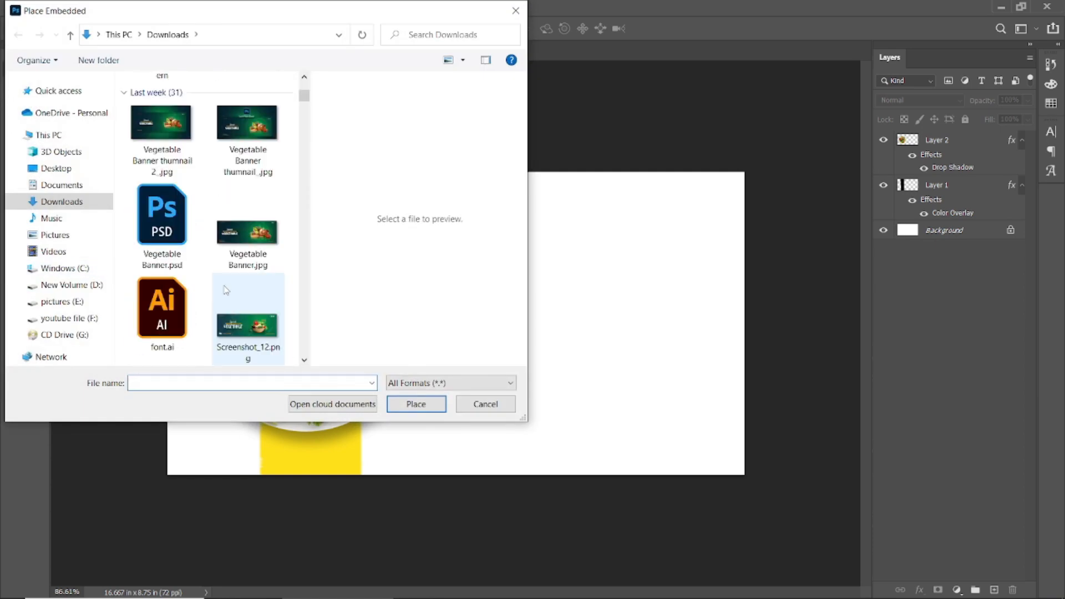
pyautogui.scroll(3, 225, 290)
pyautogui.doubleClick(178, 250)
pyautogui.click(185, 151)
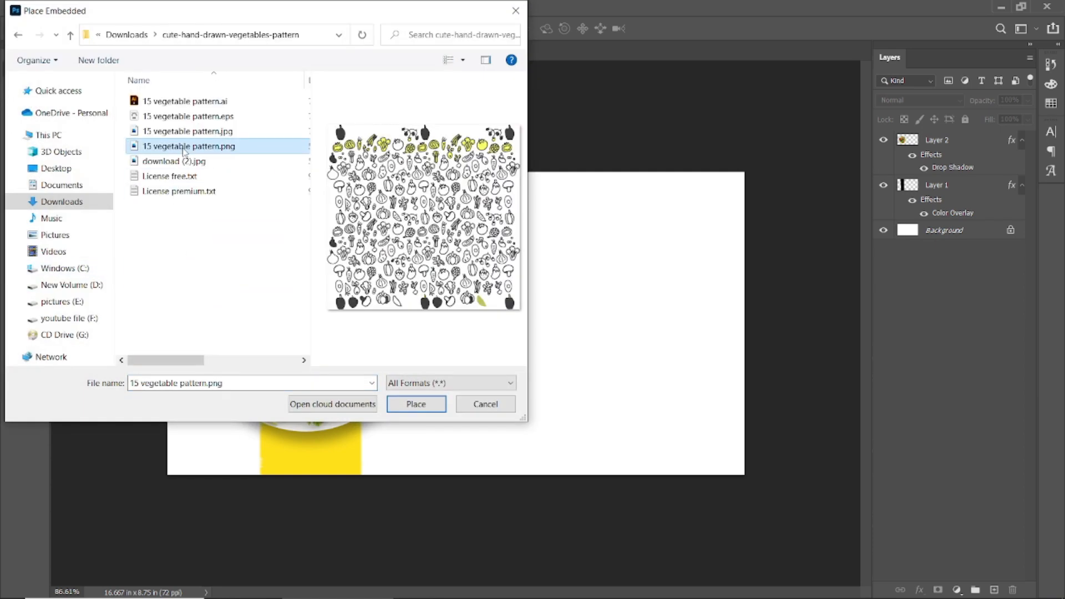
pyautogui.click(414, 402)
pyautogui.click(664, 29)
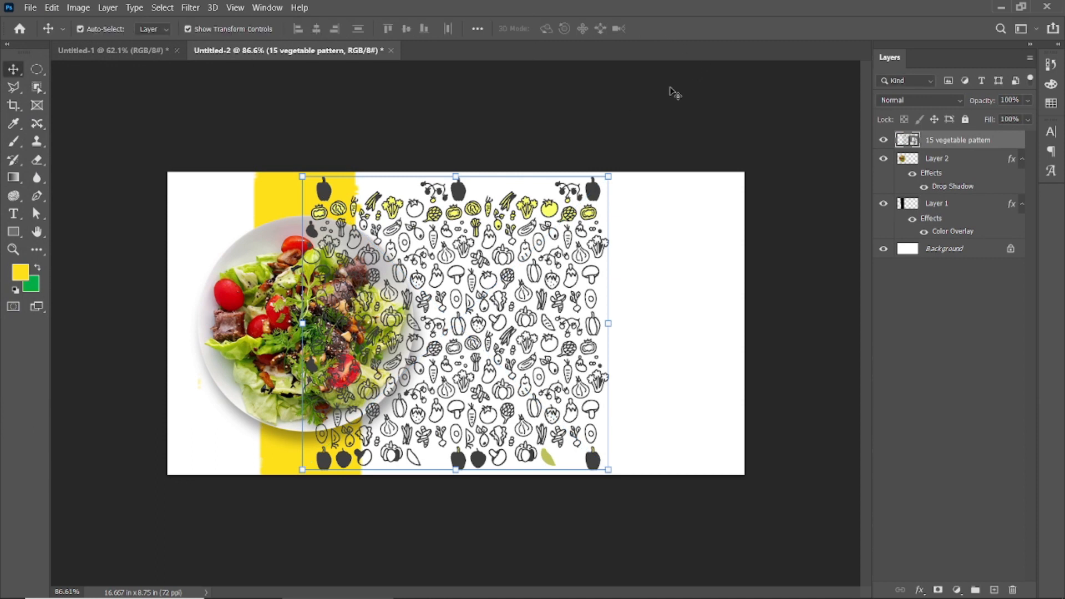
# Move the vegetable pattern layer directly above the Background and enlarge it to cover the whole banner.
pyautogui.scroll(-1, 615, 185)
pyautogui.moveTo(955, 140); pyautogui.dragTo(954, 244)
pyautogui.moveTo(571, 213); pyautogui.dragTo(782, 133)
pyautogui.click(665, 29)
# Fade the vegetable pattern to 16% opacity and 21% fill.
pyautogui.moveTo(985, 100); pyautogui.dragTo(971, 127)
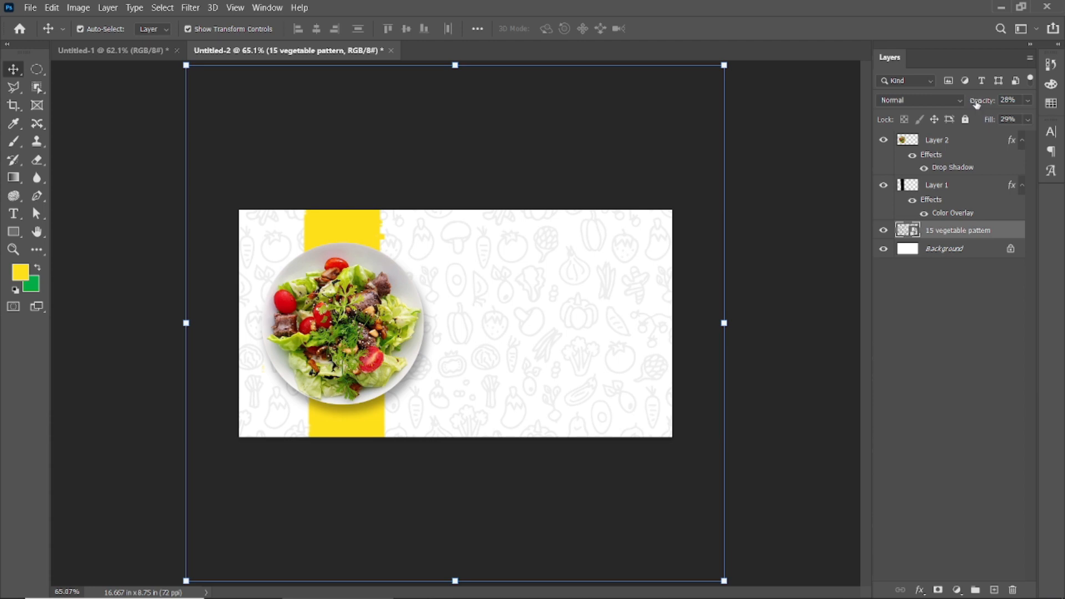
pyautogui.click(817, 256)
# Scale the salad plate down to about 92% and keep it centred on the yellow band.
pyautogui.click(327, 328)
pyautogui.scroll(1, 327, 329)
pyautogui.moveTo(421, 234); pyautogui.dragTo(414, 242)
pyautogui.moveTo(342, 330); pyautogui.dragTo(342, 332)
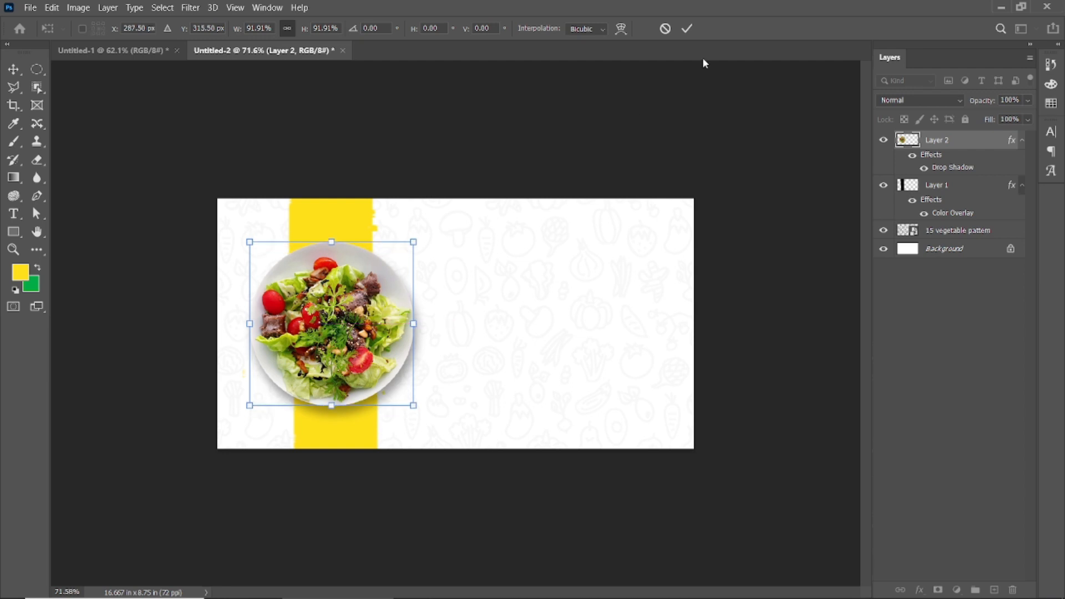
pyautogui.click(688, 31)
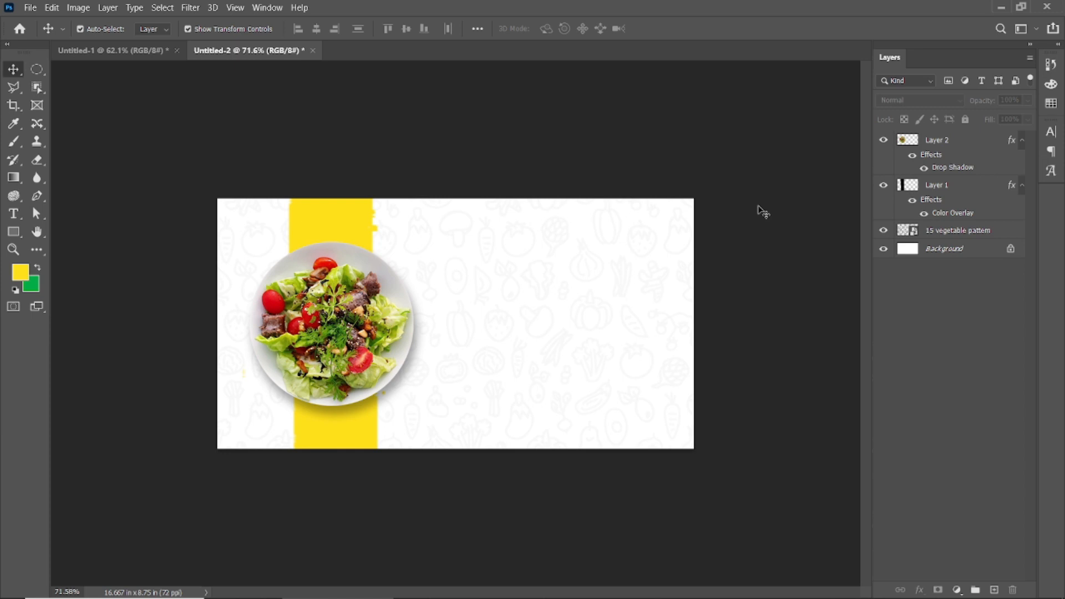
# Set the Type tool's font to Barbershop in Thailand Regular.
pyautogui.scroll(2, 581, 352)
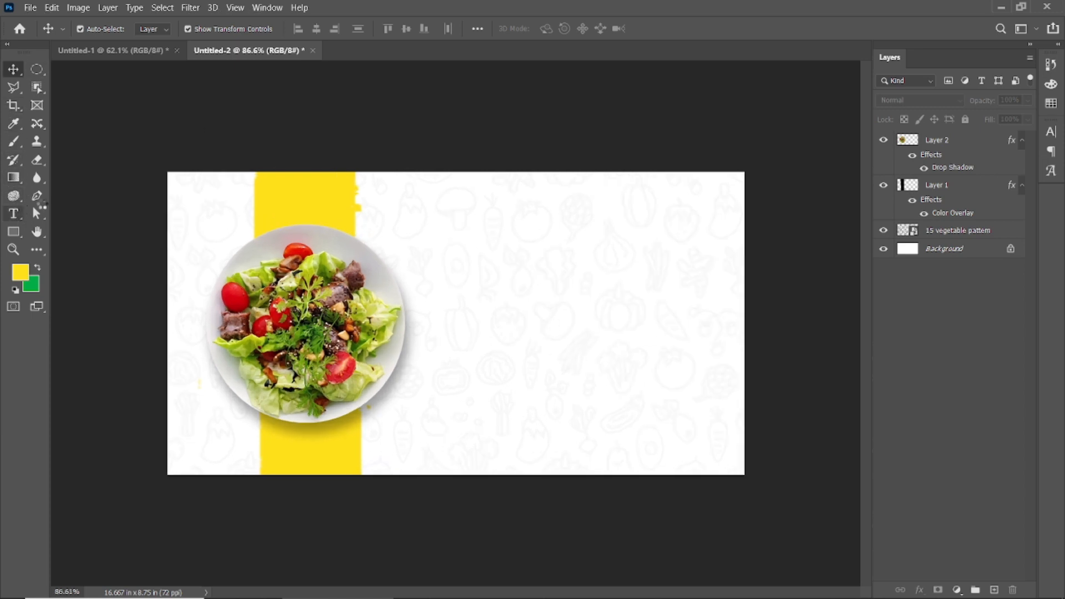
pyautogui.click(25, 214)
pyautogui.click(155, 29)
pyautogui.write('berbe')
pyautogui.press('BackSpace')
pyautogui.press('BackSpace')
pyautogui.write('be')
pyautogui.press('BackSpace')
pyautogui.press('BackSpace')
pyautogui.press('BackSpace')
pyautogui.press('BackSpace')
pyautogui.write('ar')
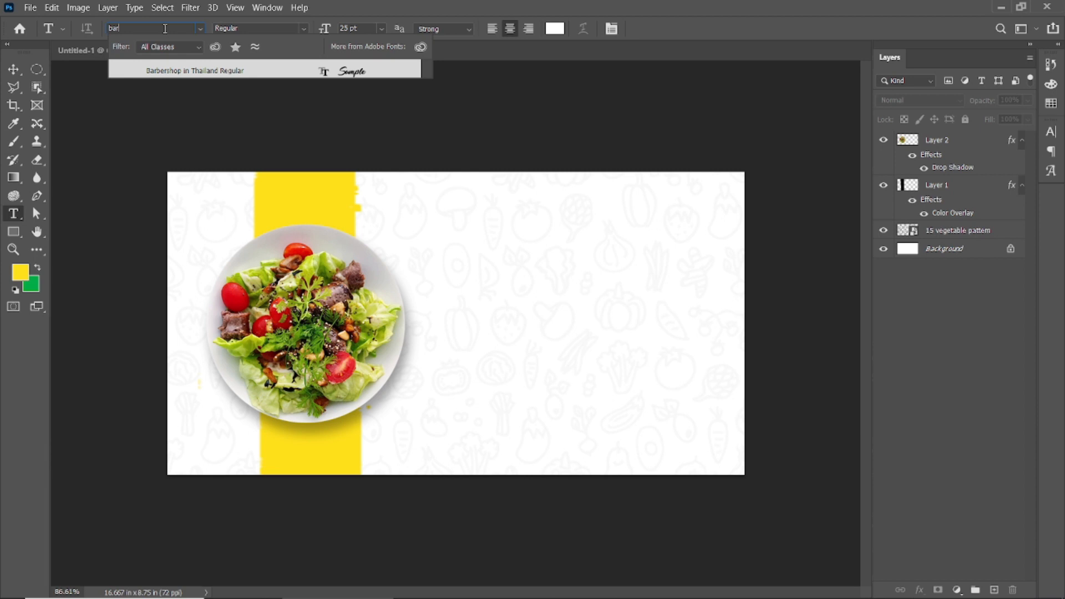
pyautogui.click(192, 70)
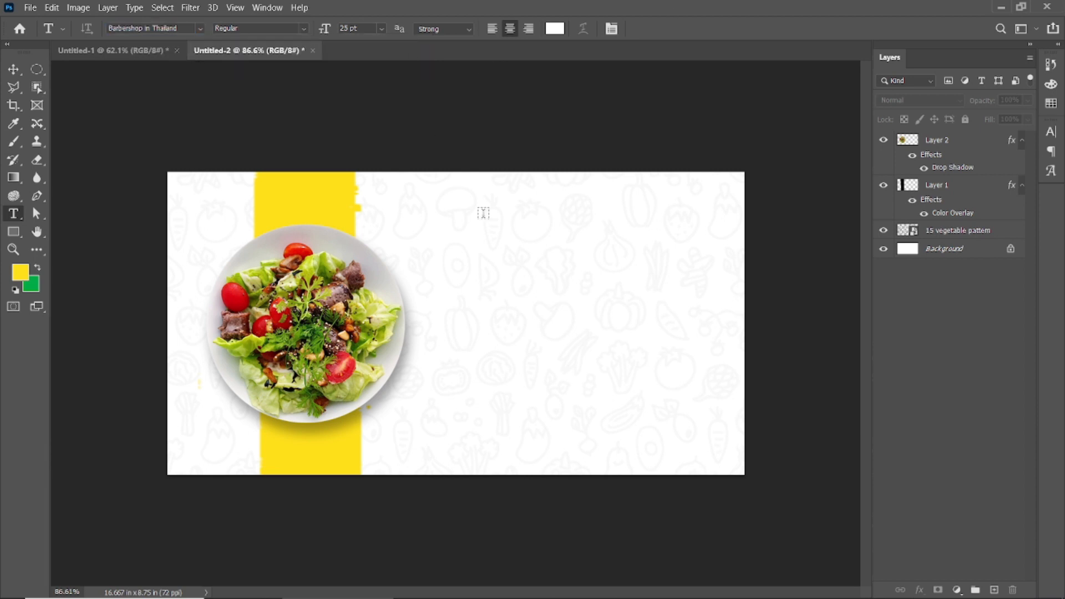
# Add the text "Healthy" in dark grey 595959 on the empty area beside the salad plate.
pyautogui.click(499, 288)
pyautogui.click(555, 30)
pyautogui.moveTo(721, 388); pyautogui.dragTo(697, 454)
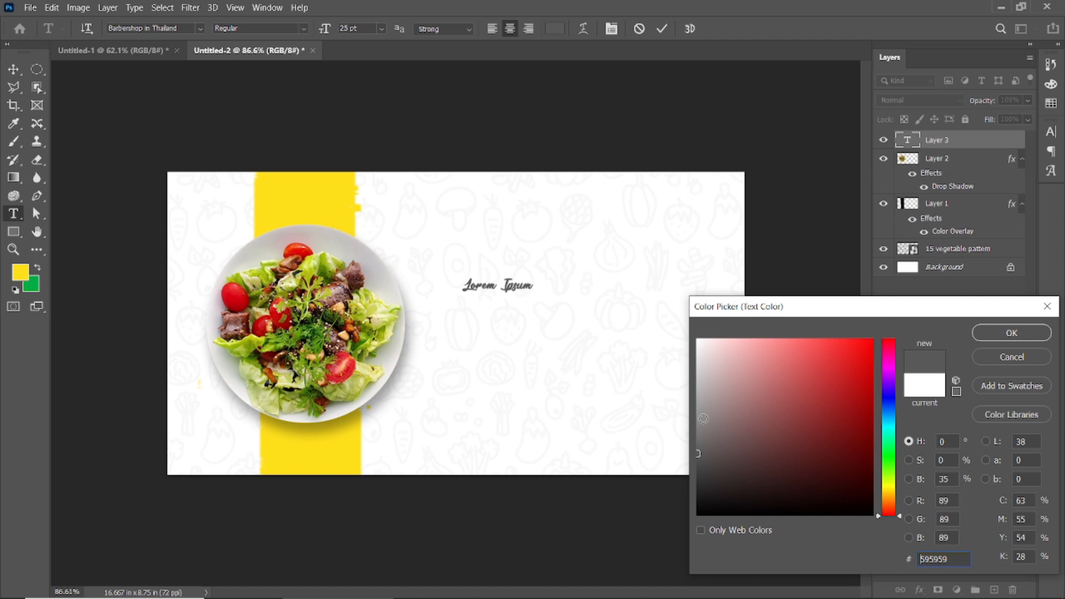
pyautogui.click(1012, 333)
pyautogui.write('Healthy')
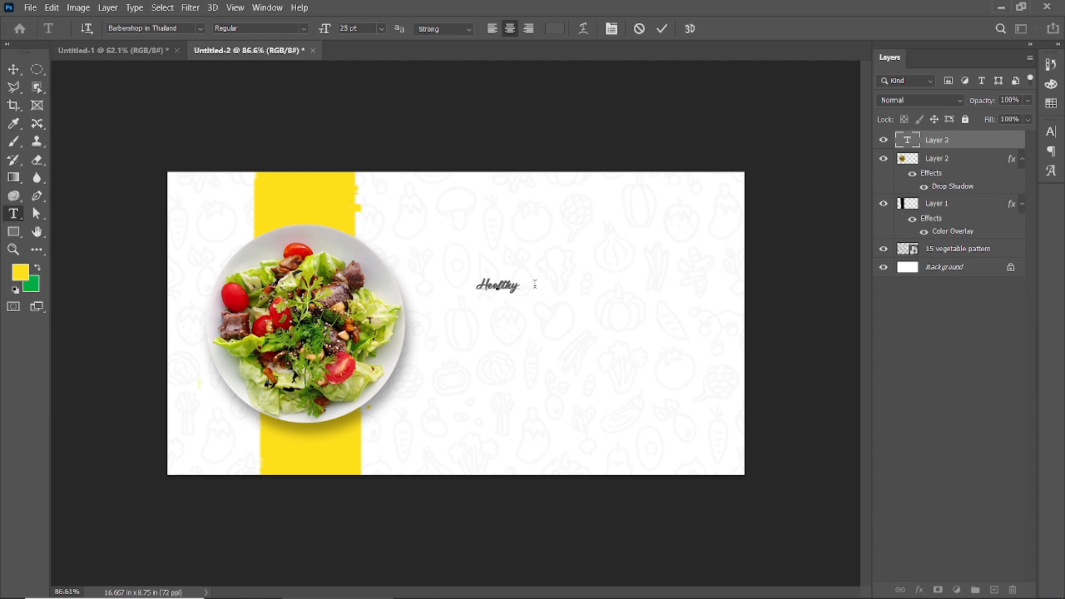
pyautogui.click(662, 29)
pyautogui.click(14, 69)
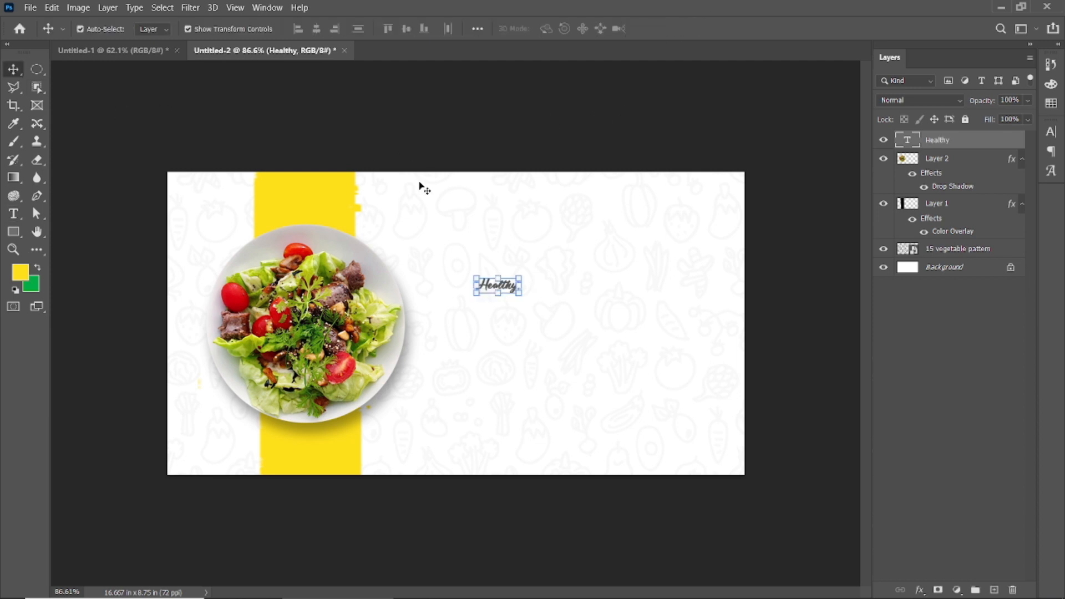
# Enlarge the word Healthy to 55 pt and darken its colour to 3c3c3c.
pyautogui.doubleClick(490, 288)
pyautogui.moveTo(328, 31); pyautogui.dragTo(345, 31)
pyautogui.click(662, 29)
pyautogui.press('v')
pyautogui.doubleClick(515, 287)
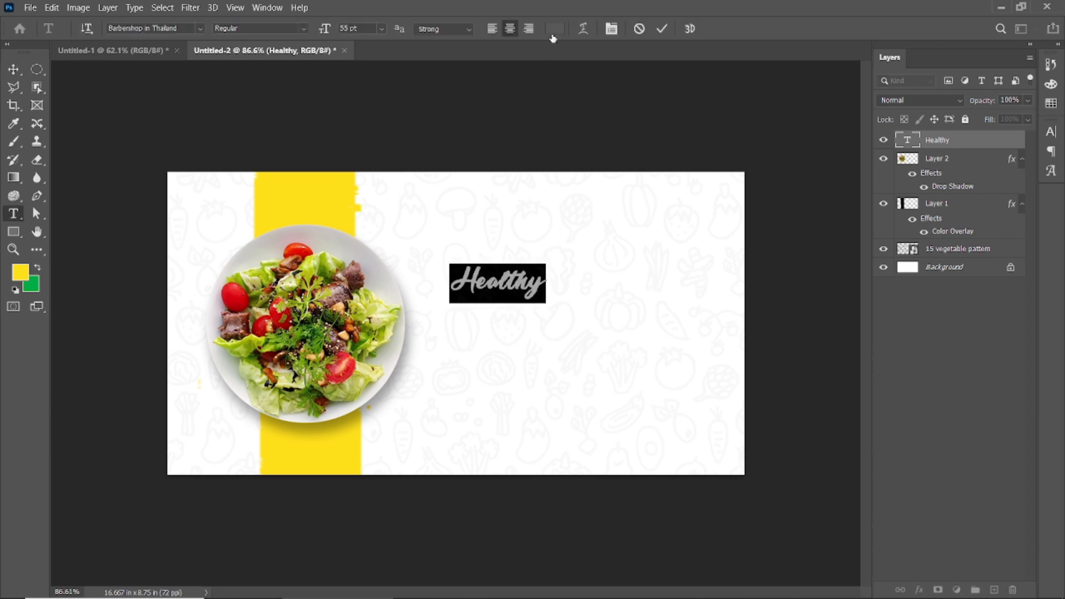
pyautogui.click(554, 29)
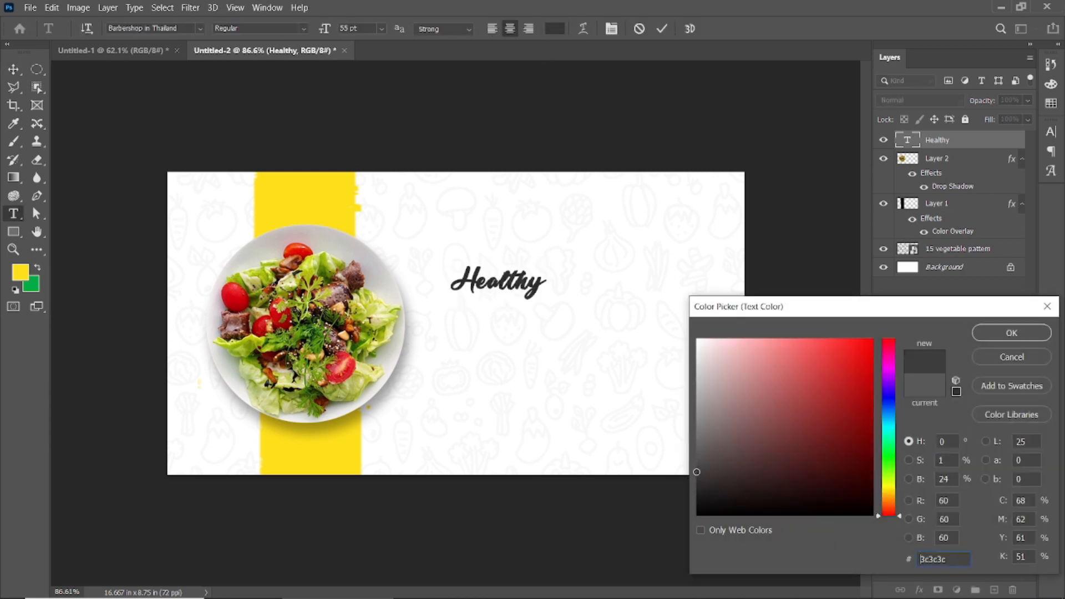
pyautogui.click(1012, 333)
pyautogui.hotkey('ctrl', 'Return')
pyautogui.press('v')
# Duplicate the Healthy text just below and to its right, and change the copy to "Everyday".
pyautogui.moveTo(507, 284); pyautogui.dragTo(529, 319)
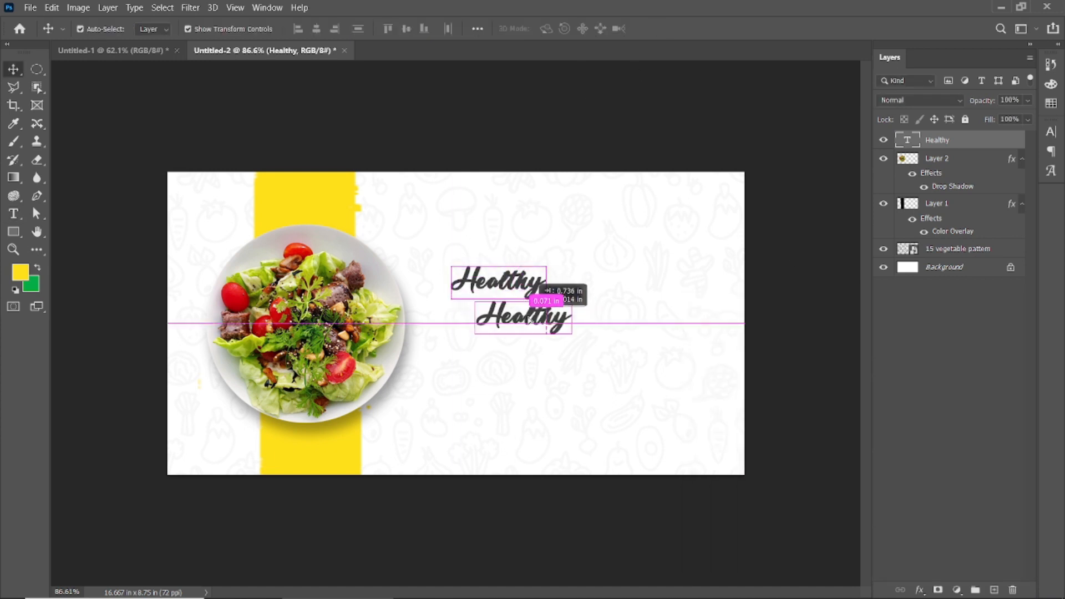
pyautogui.doubleClick(530, 317)
pyautogui.write('Everyday')
pyautogui.click(663, 29)
pyautogui.press('v')
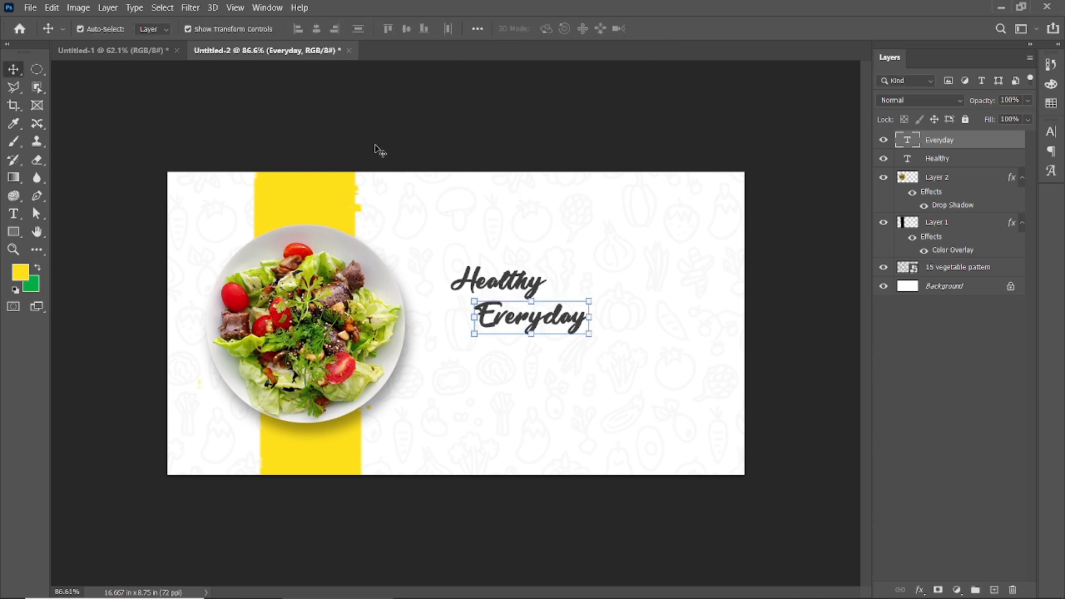
# Set the word Healthy to 72 pt and shift Everyday further right beneath it.
pyautogui.click(493, 286)
pyautogui.doubleClick(491, 279)
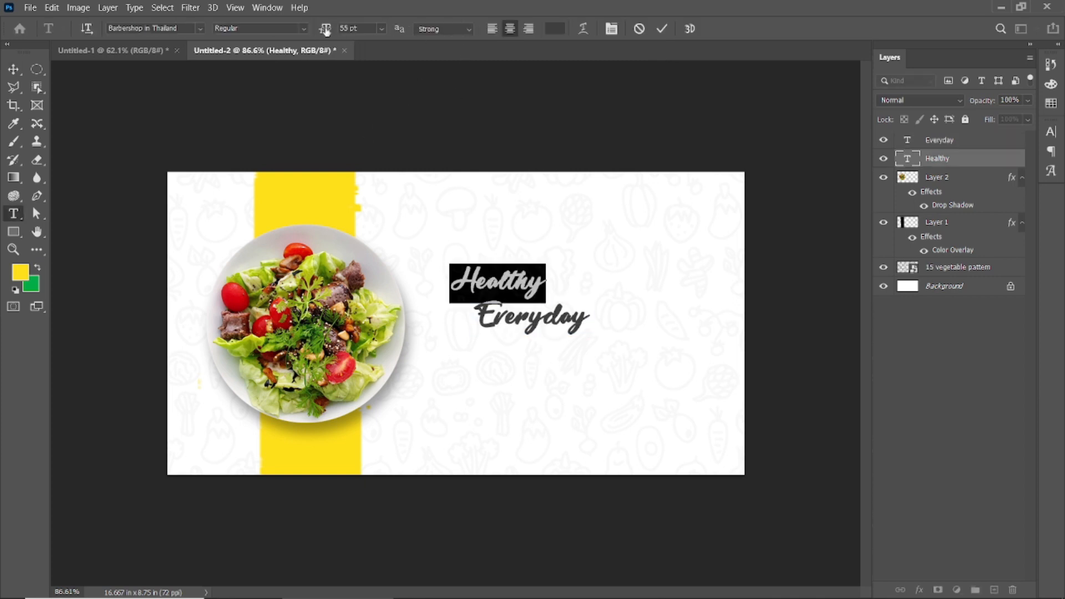
pyautogui.moveTo(326, 31); pyautogui.dragTo(338, 33)
pyautogui.click(661, 30)
pyautogui.press('v')
pyautogui.click(633, 118)
pyautogui.scroll(-1, 533, 310)
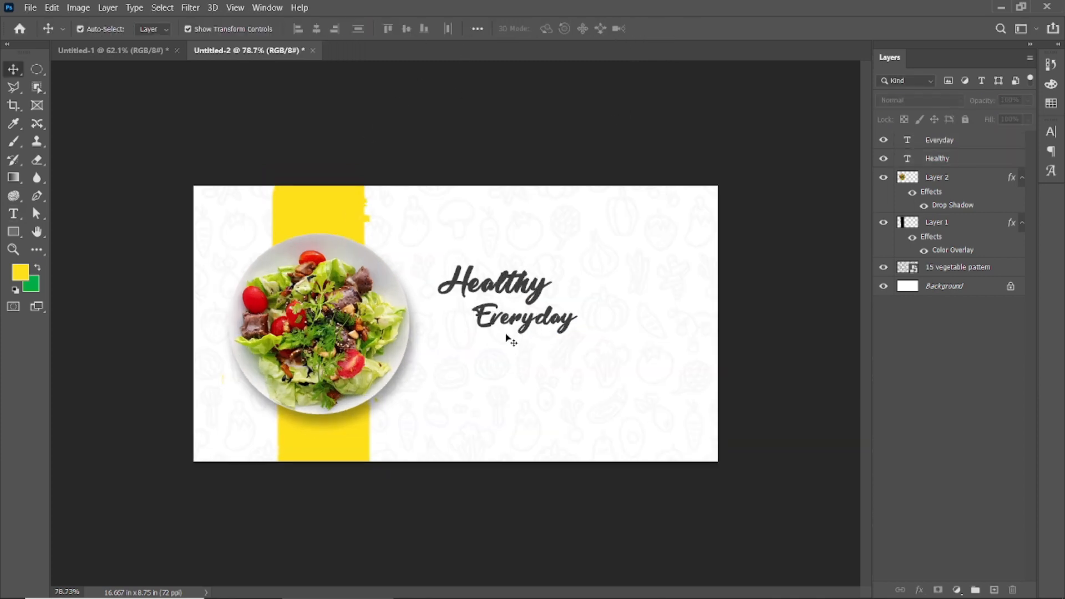
pyautogui.moveTo(509, 321); pyautogui.dragTo(534, 321)
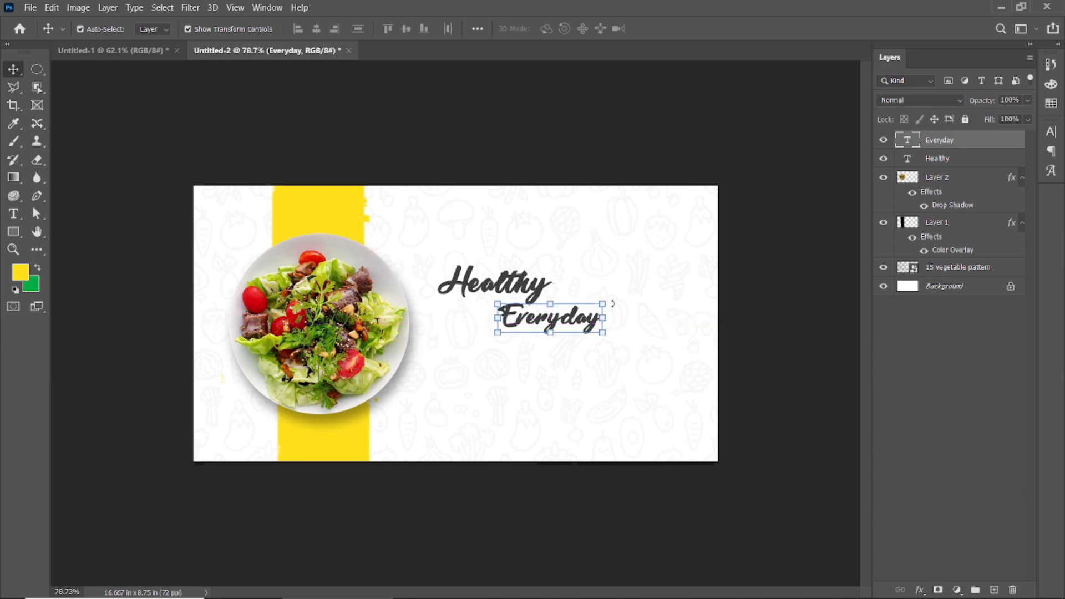
# Try the Nature font on the word Everyday.
pyautogui.doubleClick(572, 319)
pyautogui.click(201, 28)
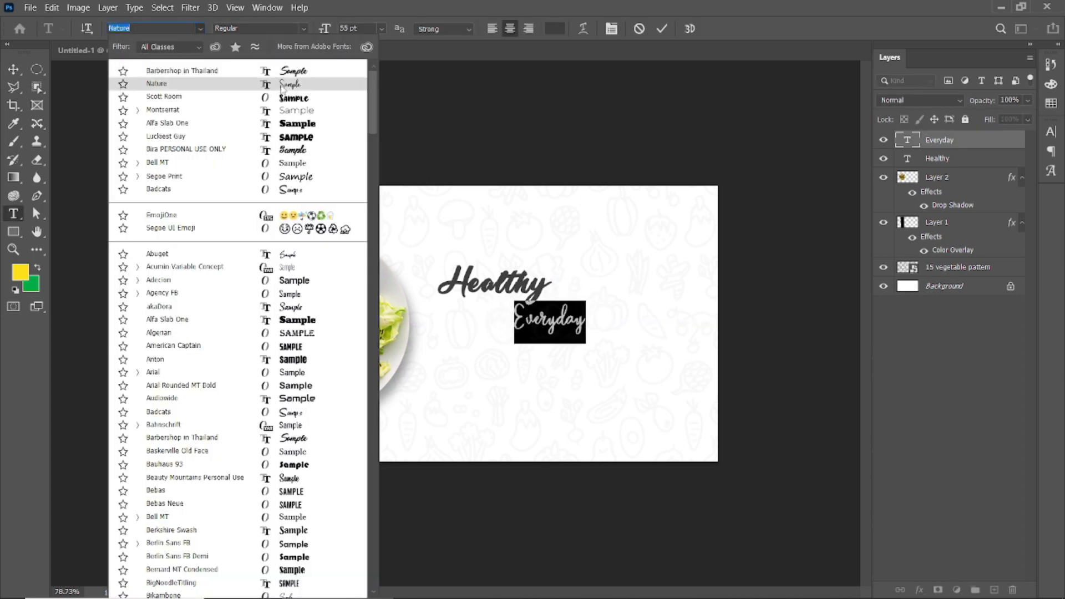
pyautogui.click(286, 84)
pyautogui.click(662, 29)
pyautogui.press('v')
# Nudge Healthy slightly right and turn off faux bold for the word Everyday.
pyautogui.click(647, 105)
pyautogui.moveTo(527, 284); pyautogui.dragTo(537, 283)
pyautogui.doubleClick(554, 322)
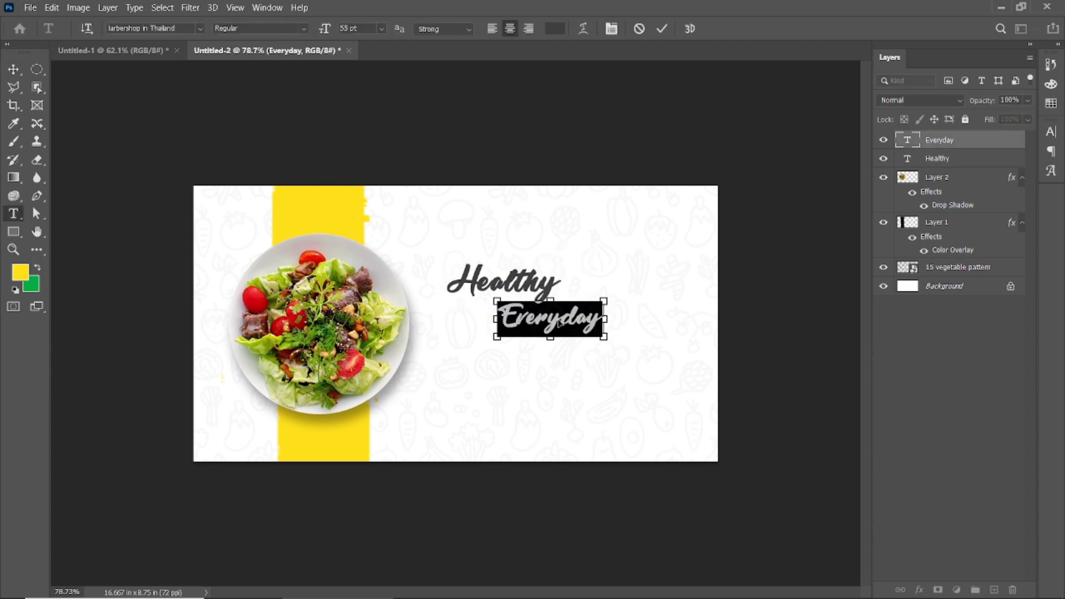
pyautogui.hotkey('ctrl', 't')
pyautogui.click(902, 228)
pyautogui.click(662, 29)
pyautogui.press('v')
pyautogui.click(665, 154)
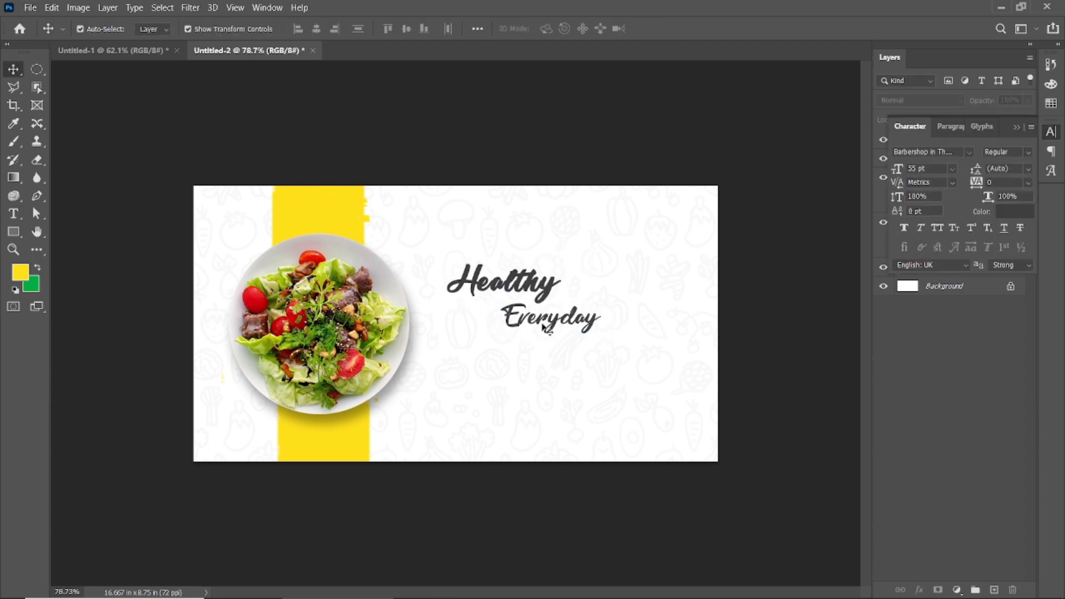
# Turn off faux bold for Healthy and reposition both headline words in a staggered arrangement.
pyautogui.click(526, 284)
pyautogui.click(909, 229)
pyautogui.click(515, 250)
pyautogui.moveTo(500, 284); pyautogui.dragTo(516, 284)
pyautogui.moveTo(564, 329)
pyautogui.mouseDown()
pyautogui.moveTo(574, 334)
pyautogui.moveTo(519, 321)
pyautogui.mouseUp()
# Enlarge only the initial E of Everyday to 83 pt.
pyautogui.click(493, 285)
pyautogui.doubleClick(528, 328)
pyautogui.moveTo(326, 32); pyautogui.dragTo(346, 31)
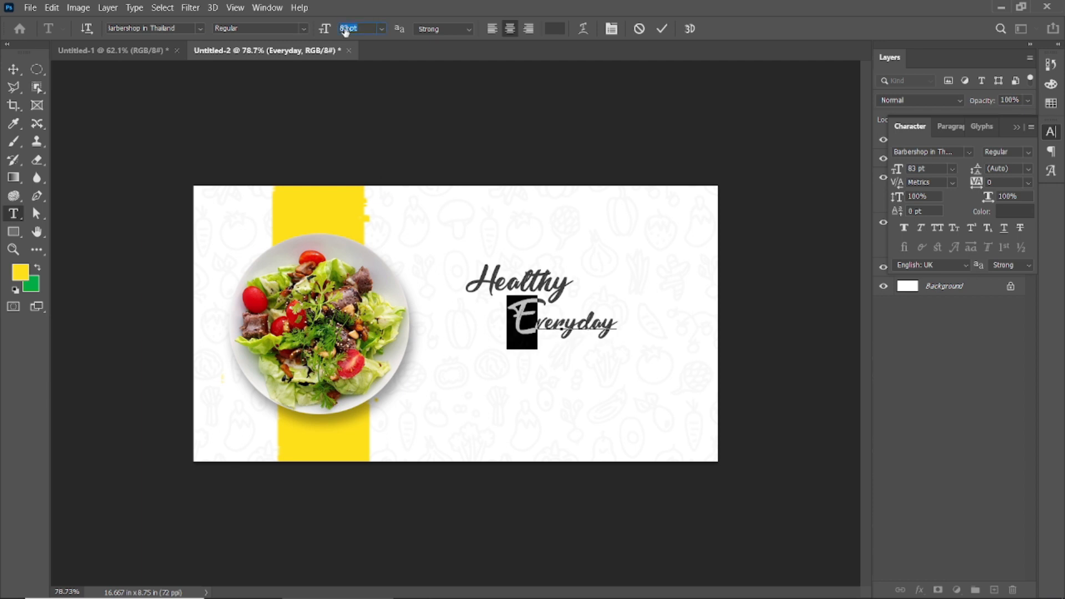
pyautogui.click(662, 29)
# Enlarge only the initial H of Healthy to 80 pt.
pyautogui.click(496, 285)
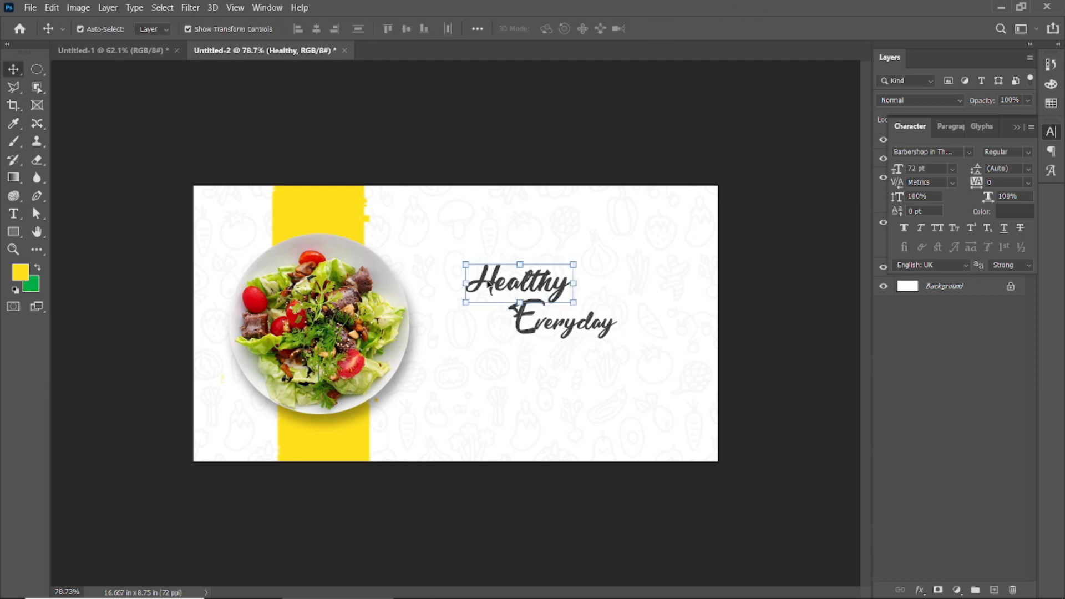
pyautogui.moveTo(496, 285); pyautogui.dragTo(479, 283)
pyautogui.moveTo(326, 32); pyautogui.dragTo(333, 34)
pyautogui.click(663, 29)
pyautogui.press('v')
pyautogui.click(555, 329)
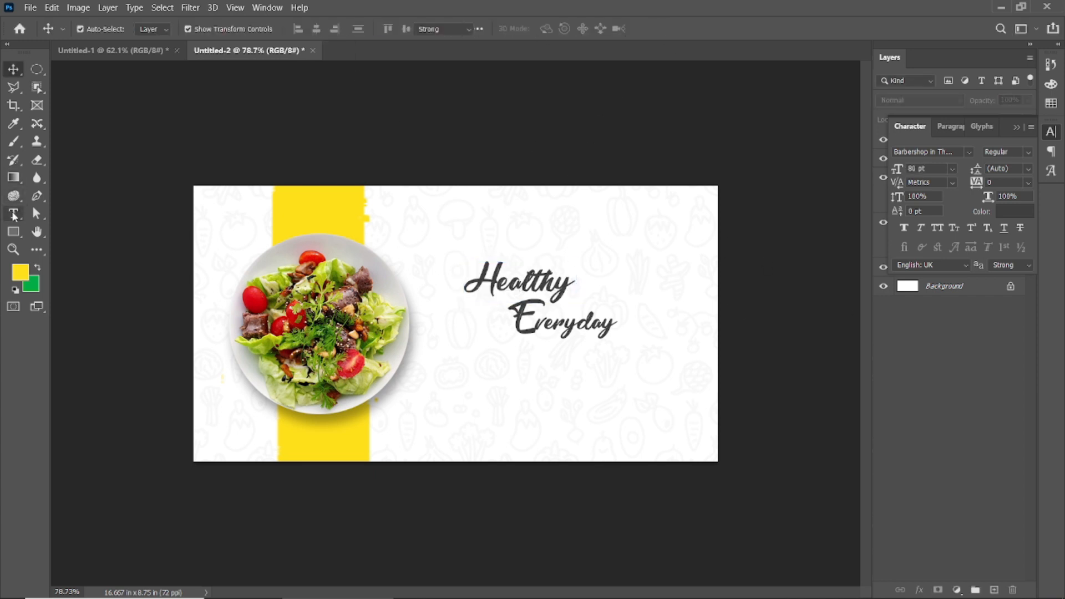
# Add a Lorem ipsum paragraph box below the headline in Montserrat Light at 9 pt.
pyautogui.click(14, 215)
pyautogui.click(176, 27)
pyautogui.write('mont')
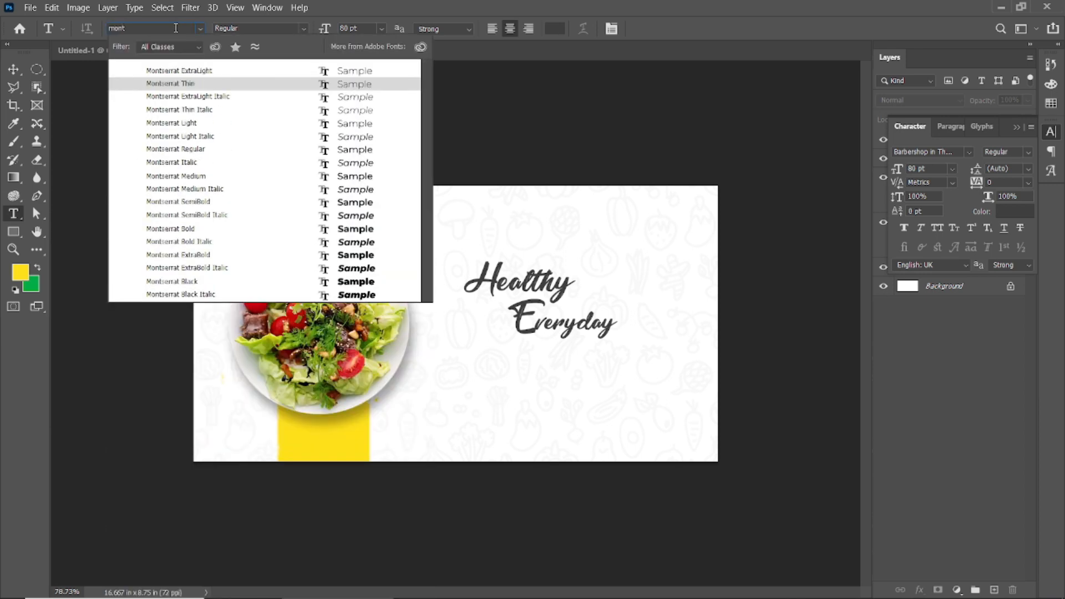
pyautogui.click(213, 123)
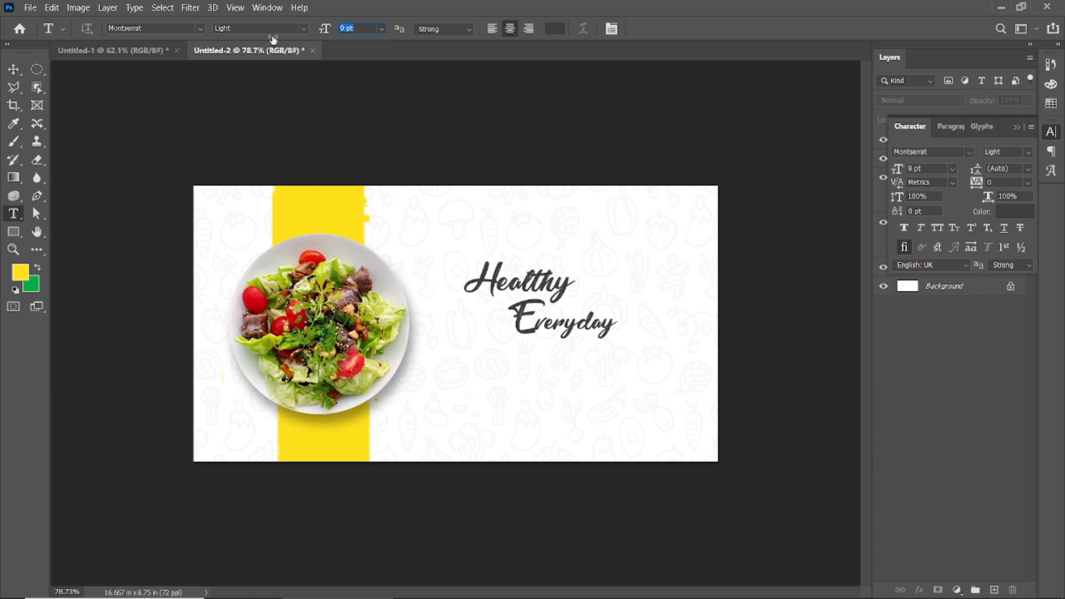
pyautogui.moveTo(457, 375); pyautogui.dragTo(684, 420)
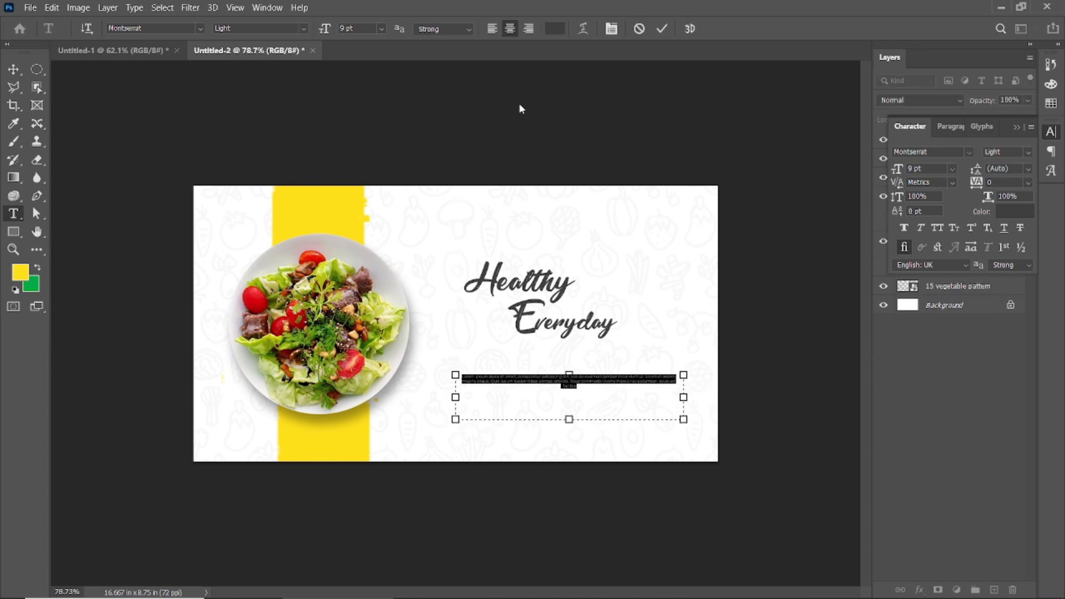
pyautogui.click(662, 28)
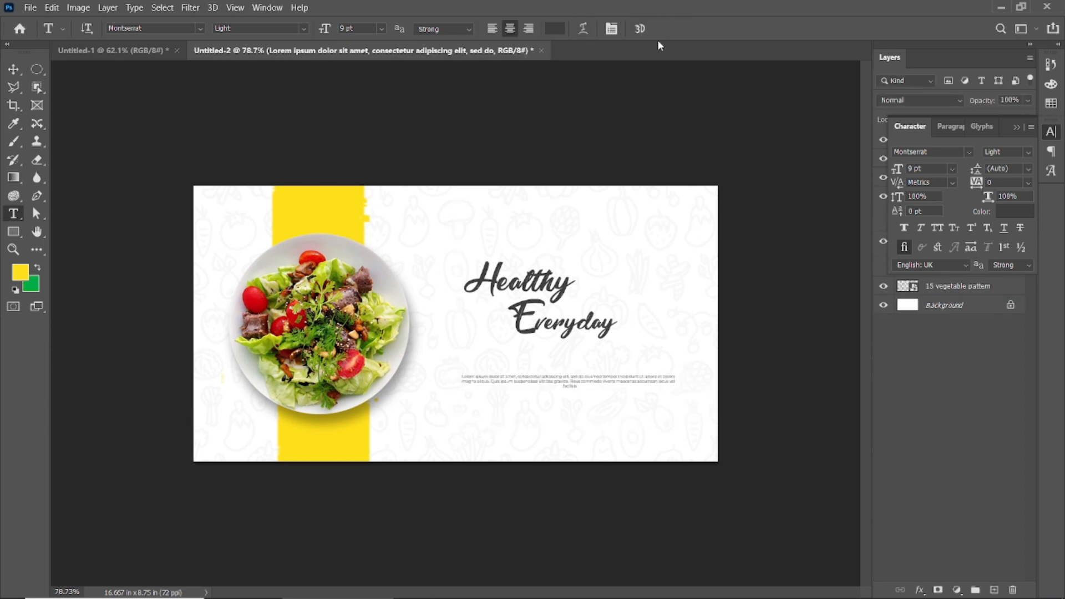
# Set the Lorem ipsum paragraph to 13 pt and justify all of its lines.
pyautogui.click(14, 71)
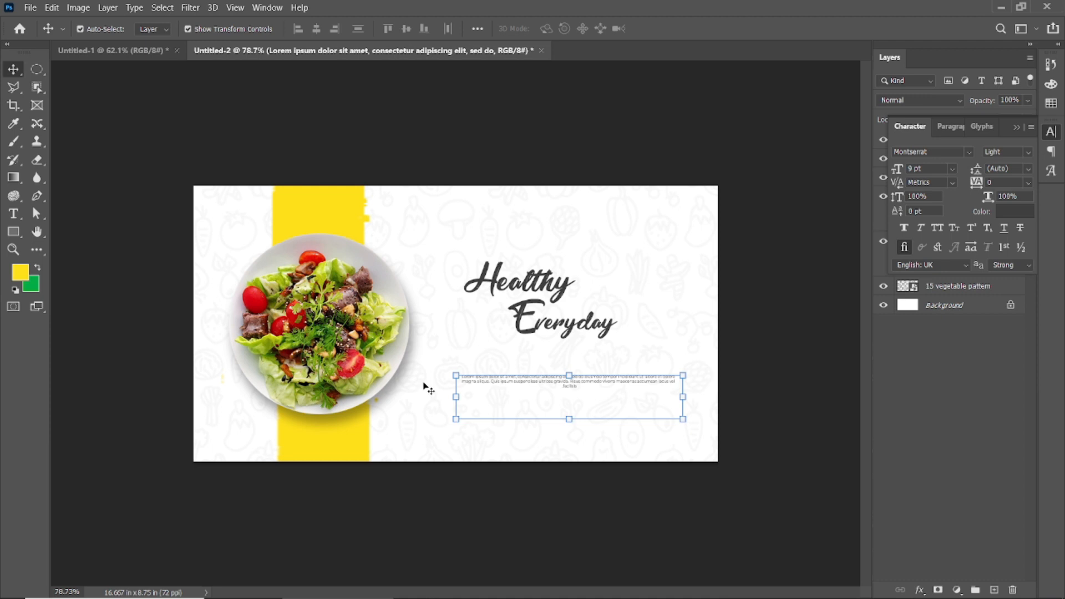
pyautogui.doubleClick(515, 383)
pyautogui.moveTo(326, 32); pyautogui.dragTo(328, 33)
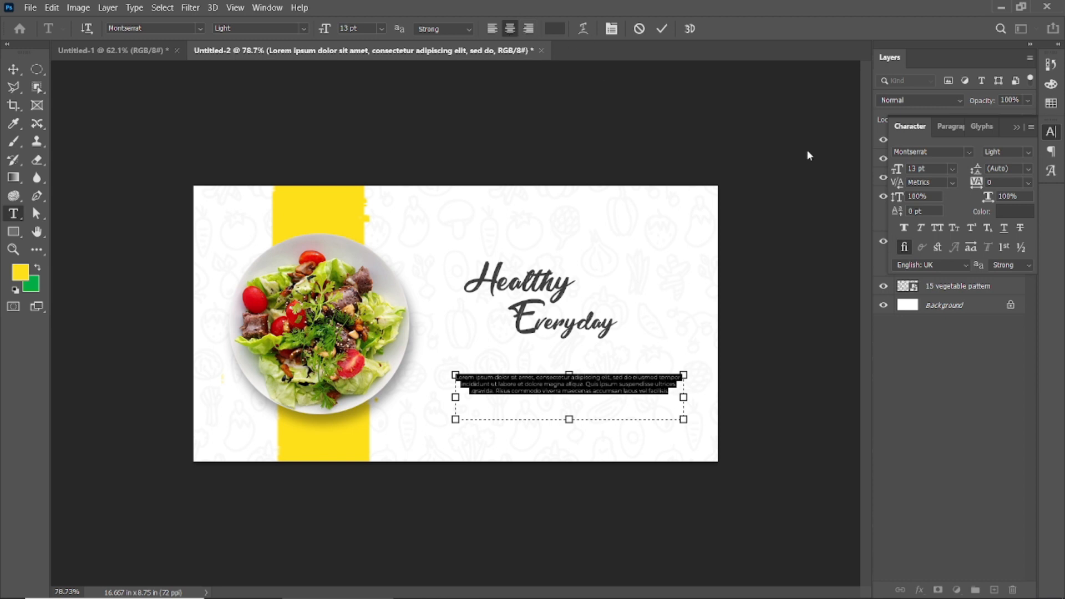
pyautogui.click(949, 126)
pyautogui.click(1020, 153)
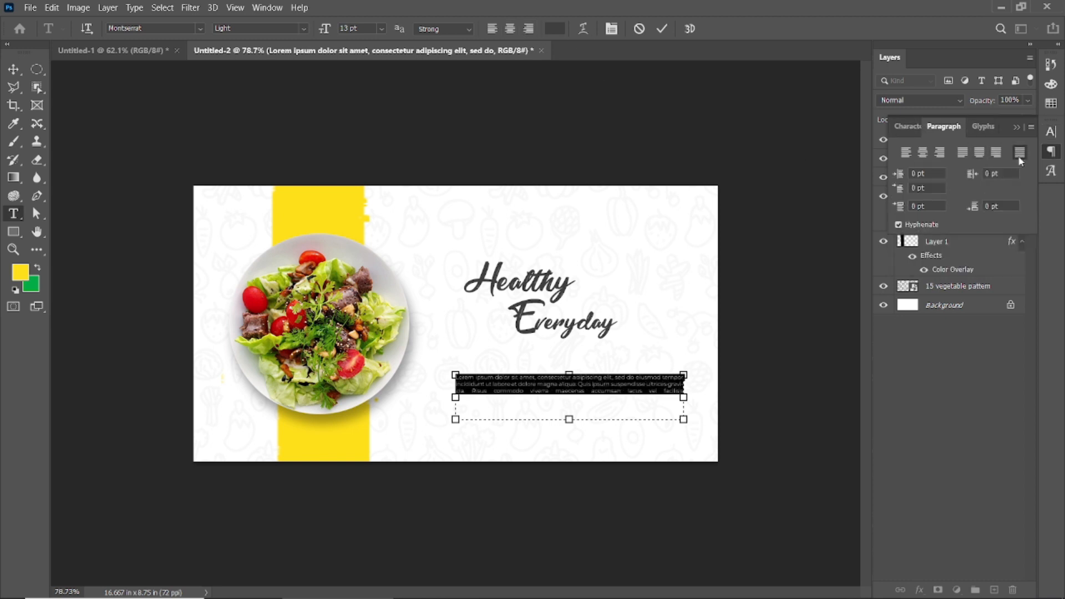
pyautogui.click(662, 29)
pyautogui.press('v')
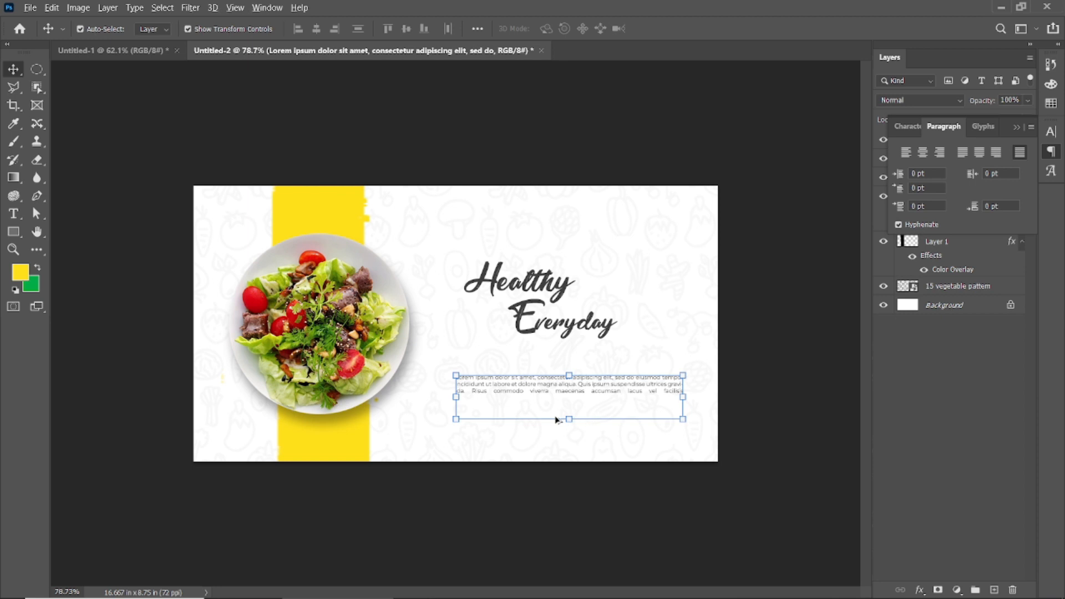
# Narrow the paragraph's text box slightly so the Lorem ipsum fills three full justified lines.
pyautogui.scroll(4, 556, 419)
pyautogui.scroll(-1, 642, 431)
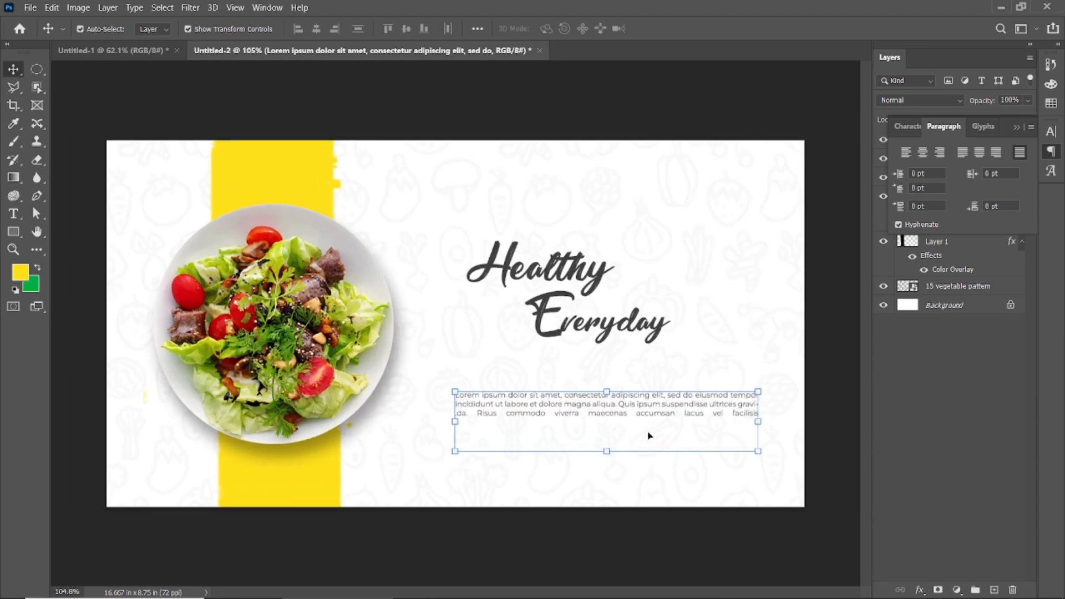
pyautogui.moveTo(762, 423); pyautogui.dragTo(742, 422)
pyautogui.hotkey('ctrl', 'z')
pyautogui.press('Escape')
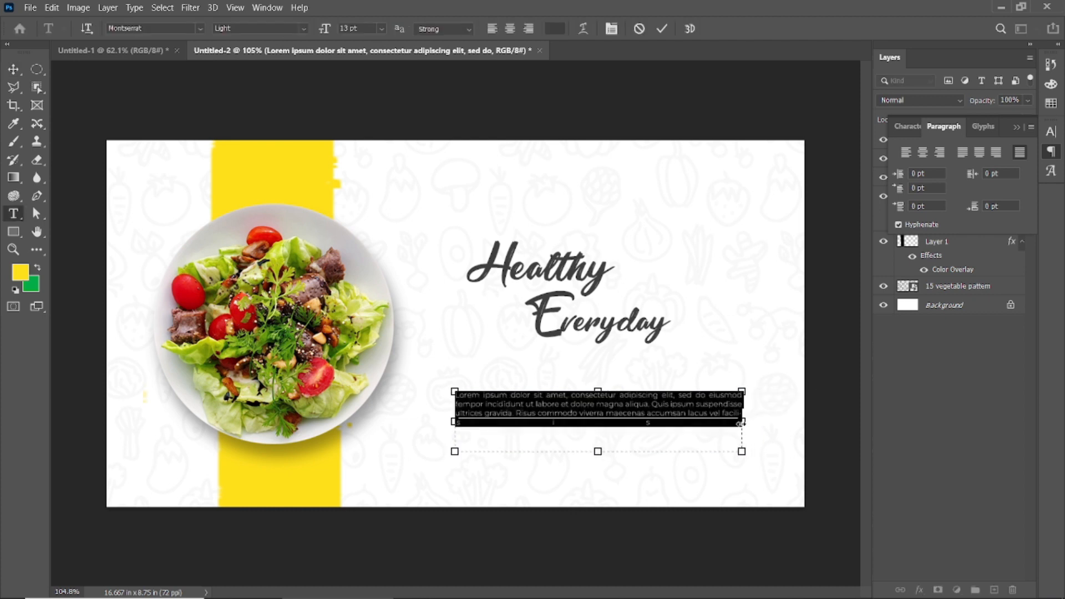
pyautogui.click(662, 29)
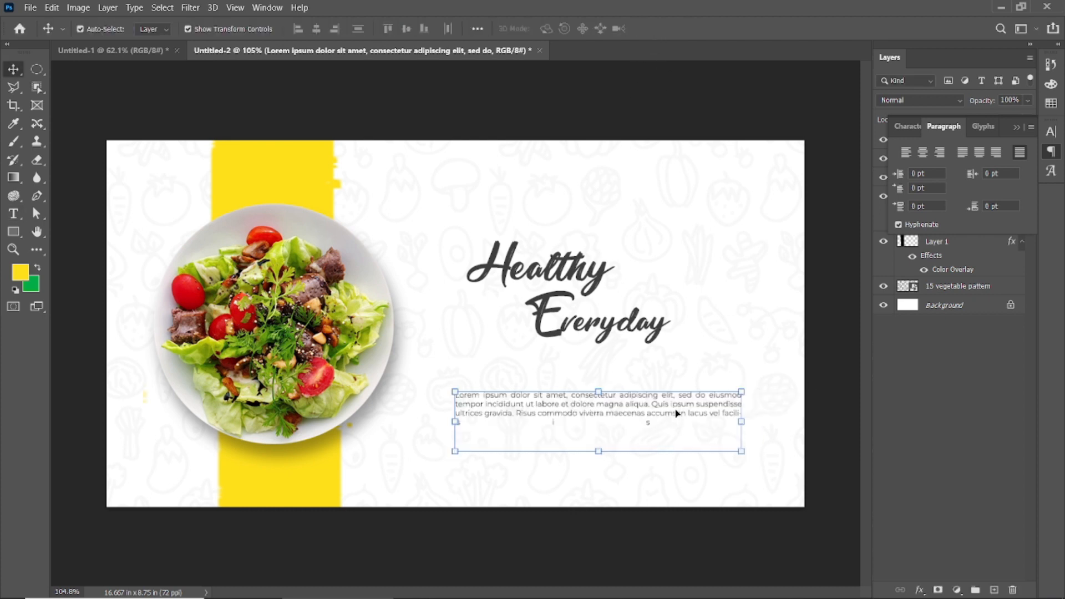
pyautogui.doubleClick(721, 425)
pyautogui.moveTo(743, 426); pyautogui.dragTo(751, 424)
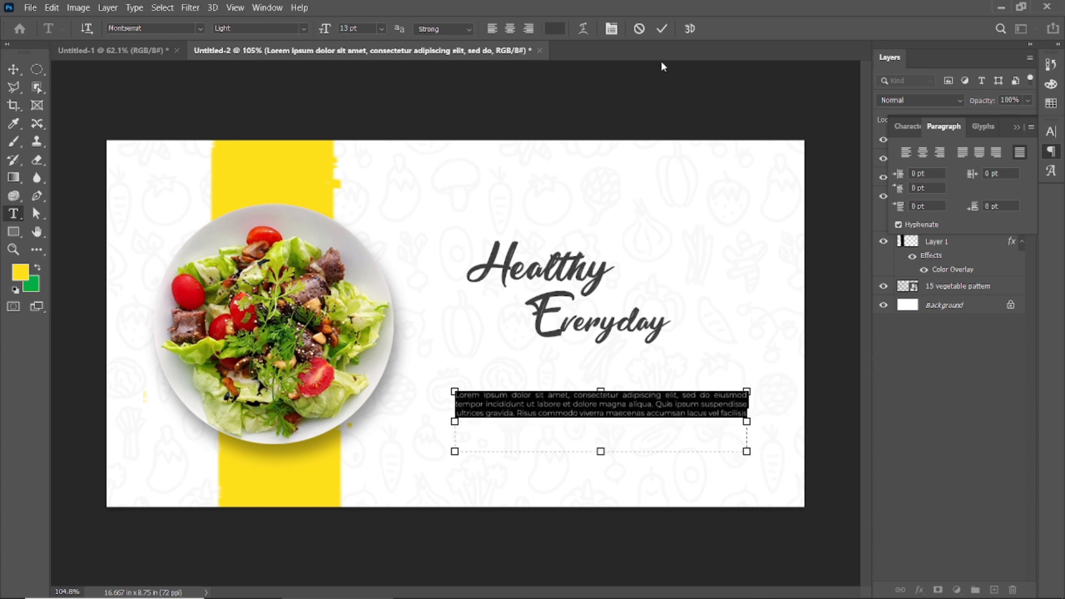
pyautogui.click(662, 28)
# Copy the Lorem ipsum text and paste it again at the end of the paragraph.
pyautogui.doubleClick(581, 413)
pyautogui.hotkey('ctrl', 'c')
pyautogui.click(662, 29)
pyautogui.doubleClick(740, 414)
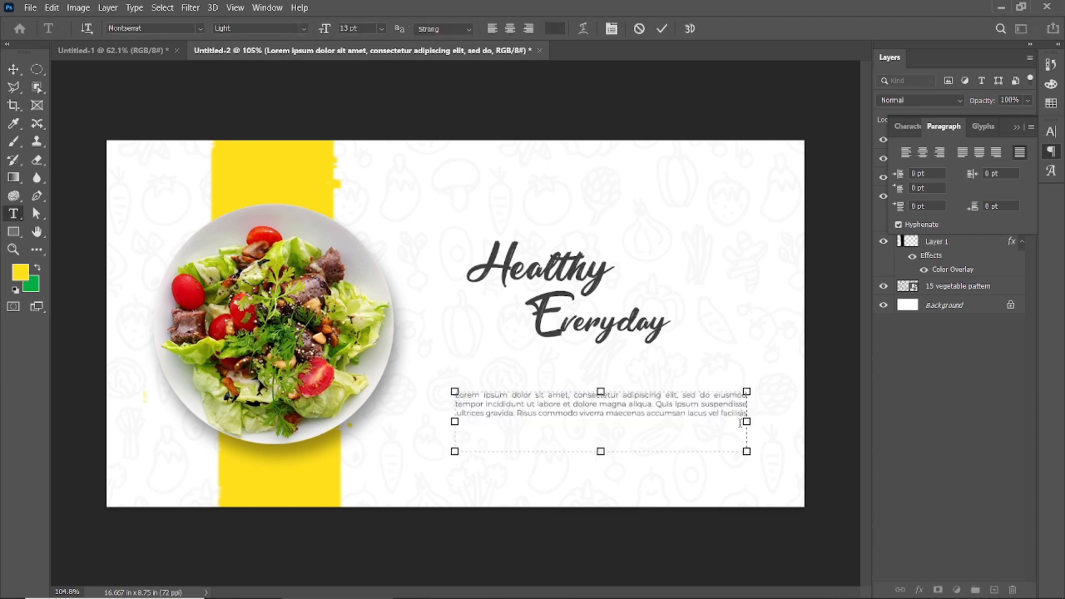
pyautogui.hotkey('ctrl', 'v')
pyautogui.click(662, 29)
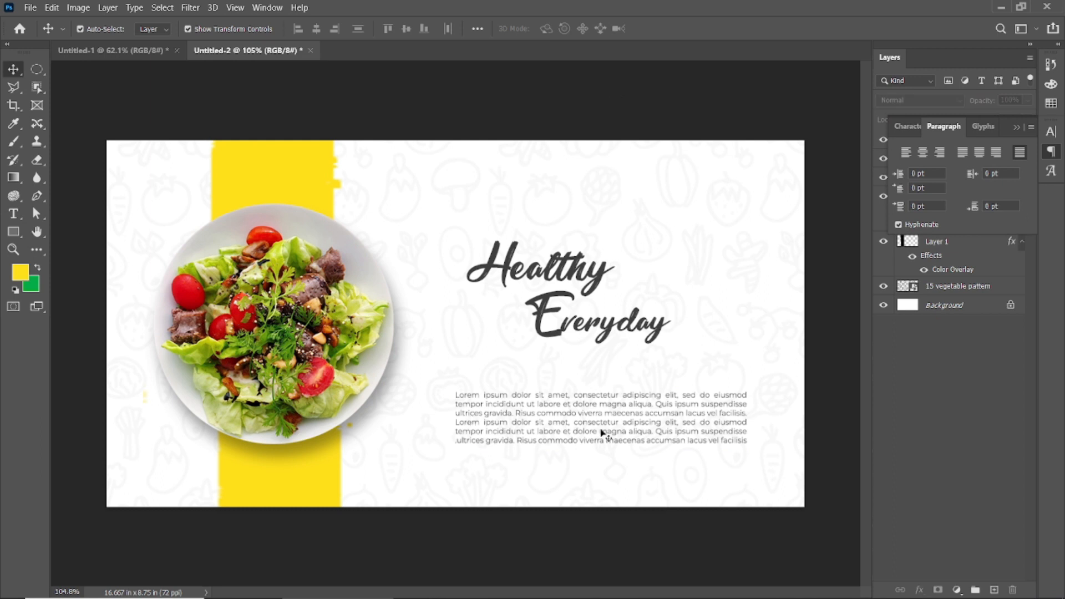
# Shorten the paragraph's text box so that it shows only four lines.
pyautogui.doubleClick(609, 420)
pyautogui.hotkey('ctrl', 'a')
pyautogui.moveTo(601, 454); pyautogui.dragTo(602, 435)
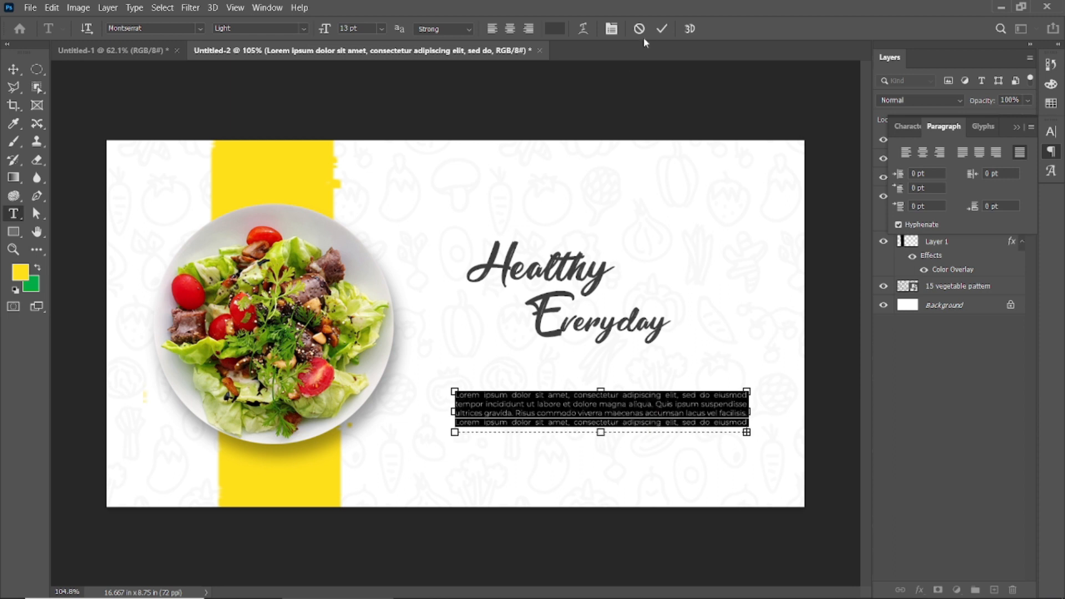
pyautogui.click(662, 29)
# Move both headline words together slightly down and right, and shift the paragraph a little lower.
pyautogui.click(555, 273)
pyautogui.keyDown('shift'); pyautogui.click(592, 337); pyautogui.keyUp('shift')
pyautogui.moveTo(565, 275); pyautogui.dragTo(588, 291)
pyautogui.moveTo(598, 418); pyautogui.dragTo(598, 431)
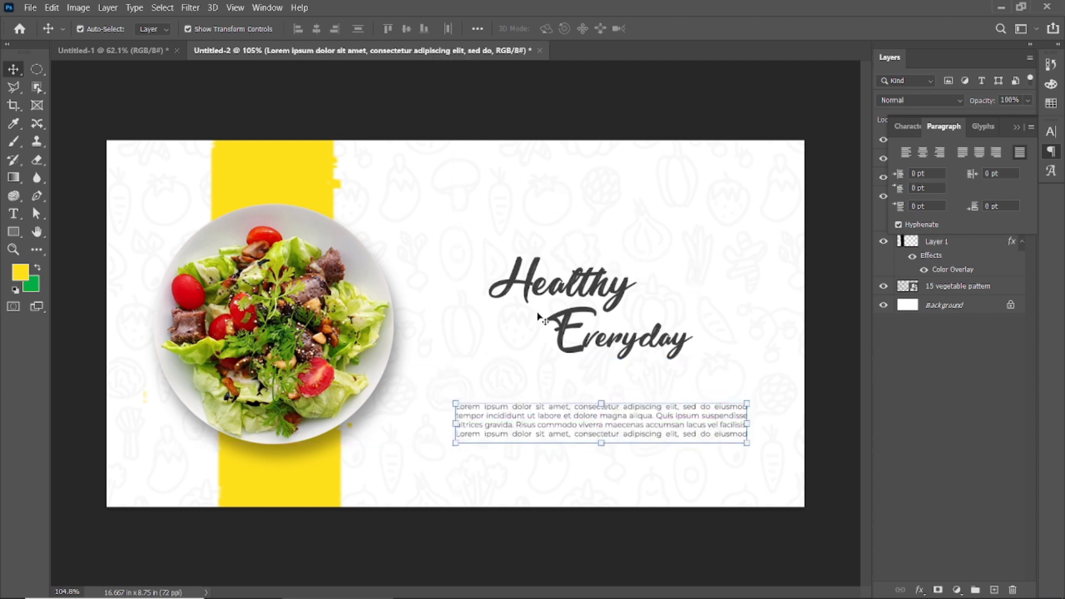
pyautogui.moveTo(553, 288); pyautogui.dragTo(552, 215)
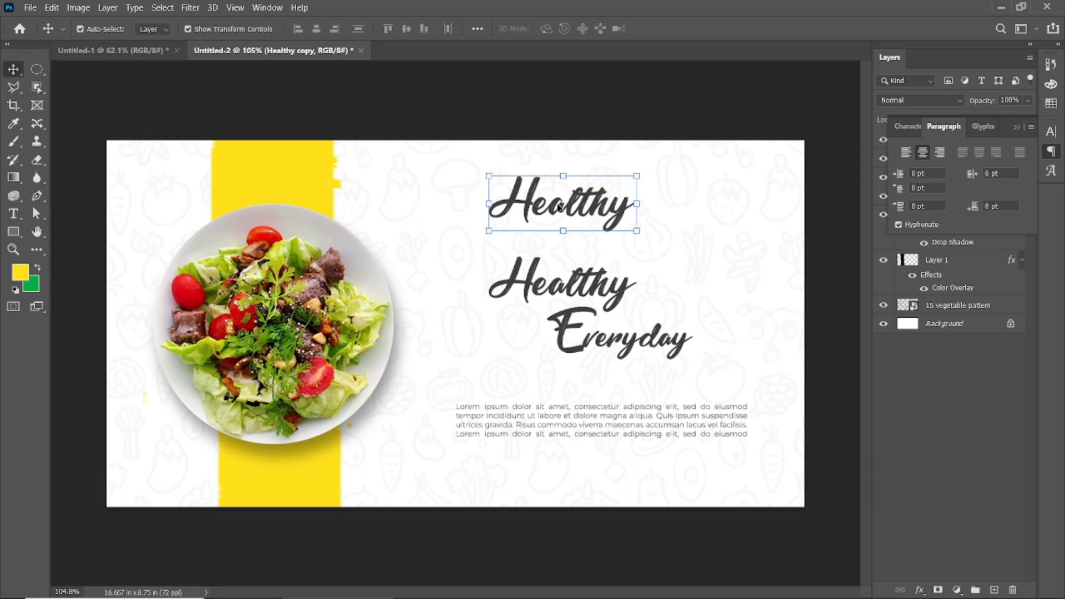
pyautogui.doubleClick(554, 190)
pyautogui.click(176, 25)
pyautogui.write('Montserrat')
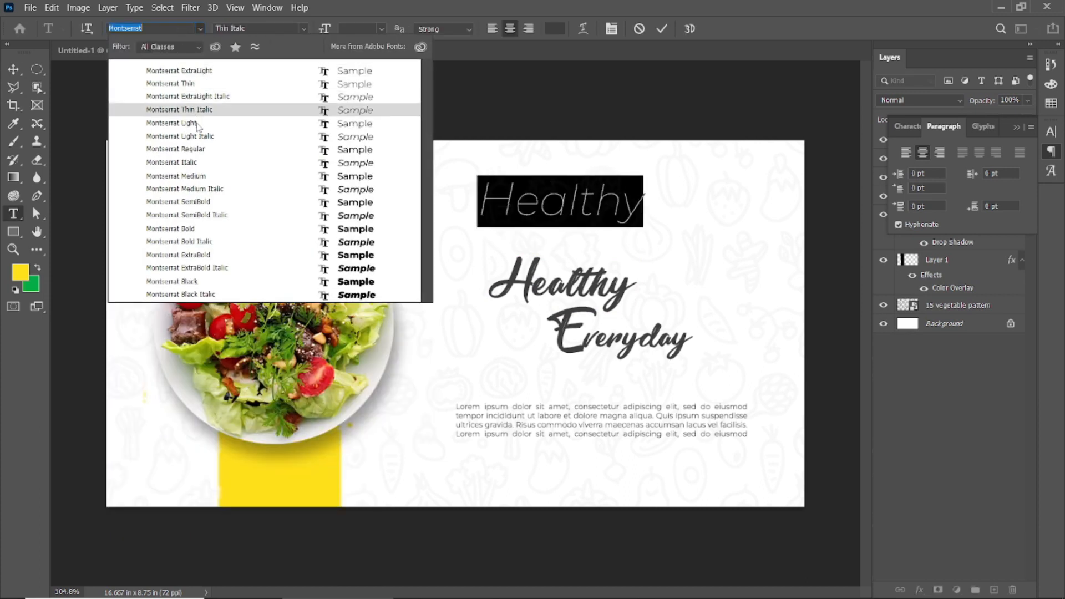
pyautogui.click(197, 124)
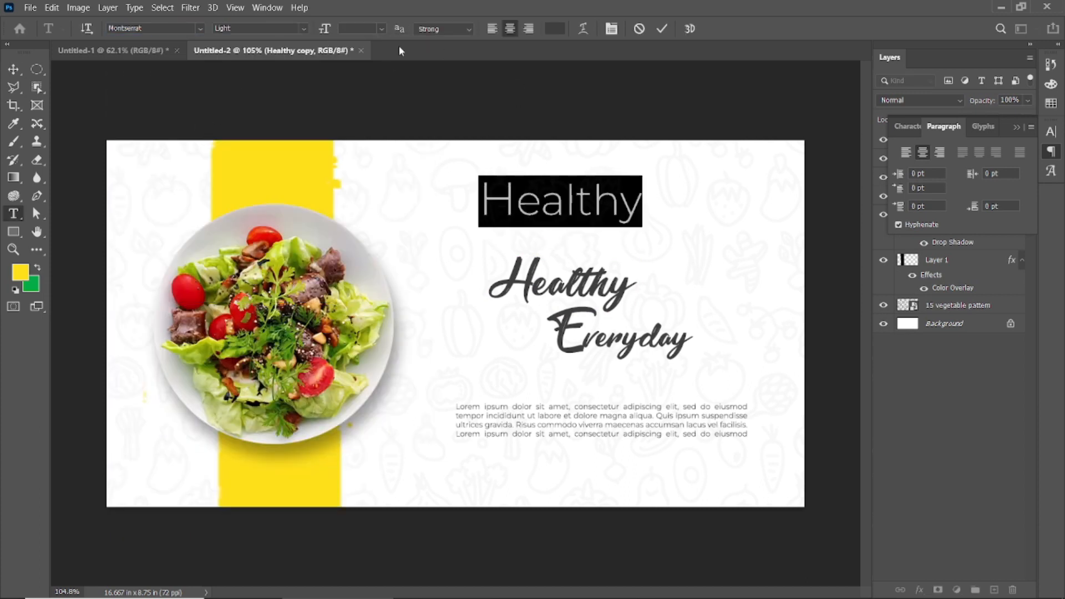
pyautogui.click(660, 32)
pyautogui.press('v')
pyautogui.doubleClick(557, 201)
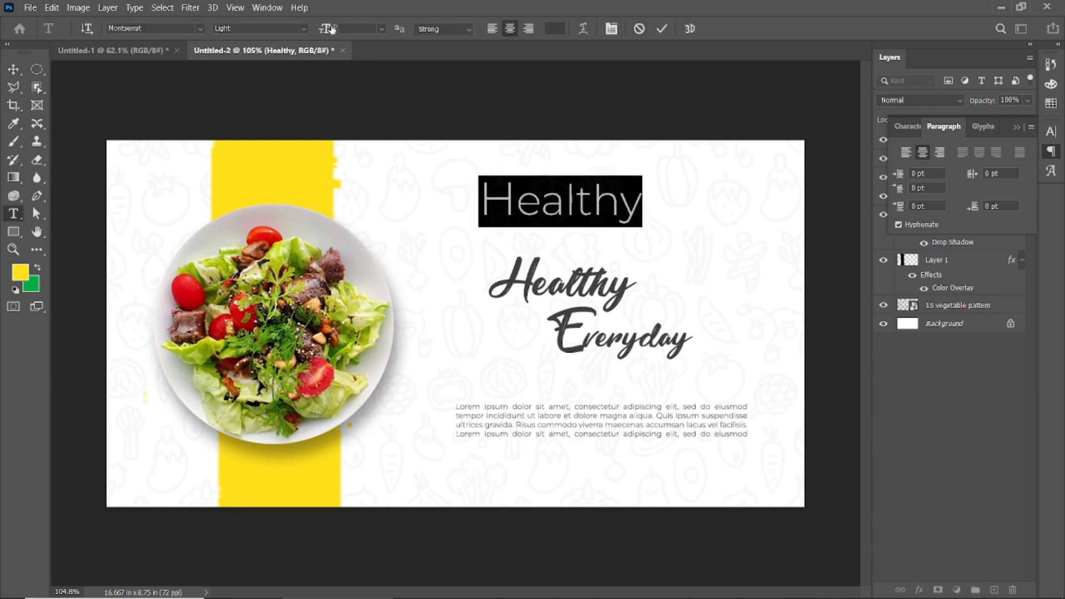
pyautogui.click(662, 28)
pyautogui.press('Delete')
# Add the text YOUR LOGO above the headline in Montserrat Light at 17 pt.
pyautogui.click(13, 213)
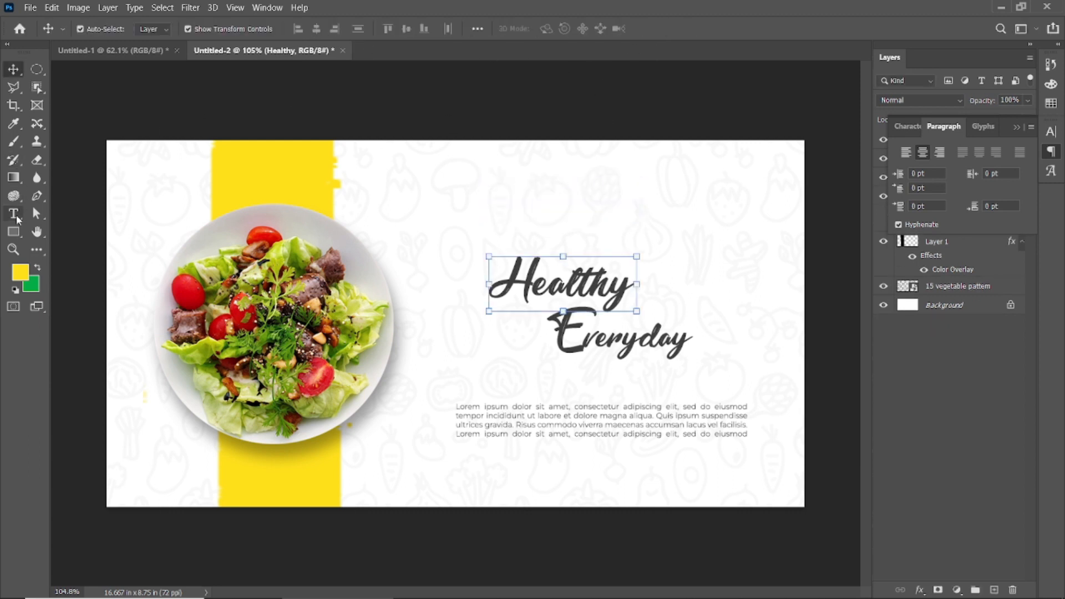
pyautogui.click(525, 207)
pyautogui.write('meat')
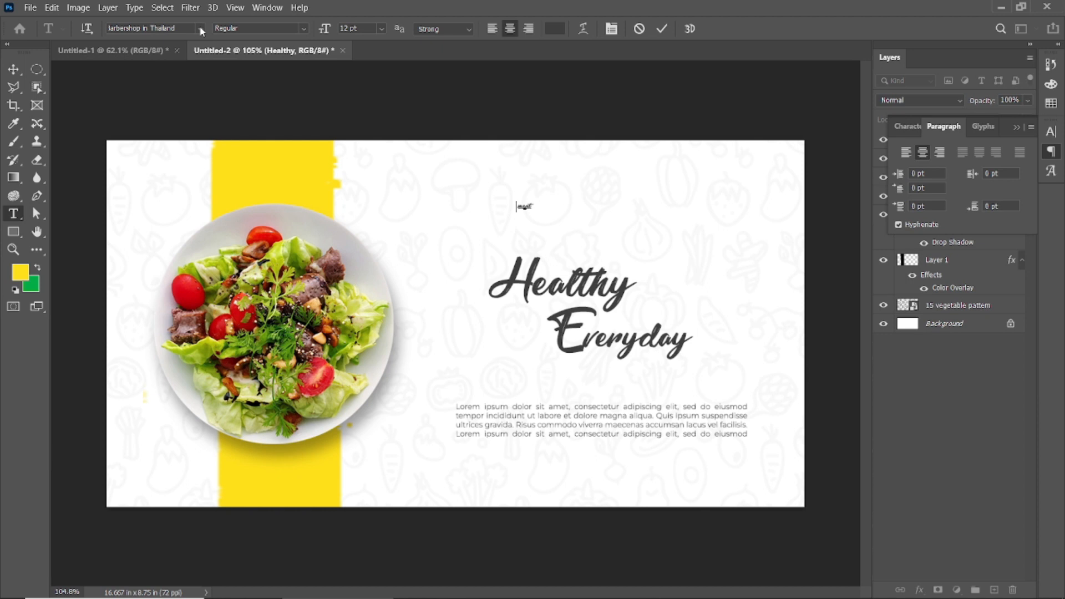
pyautogui.click(145, 28)
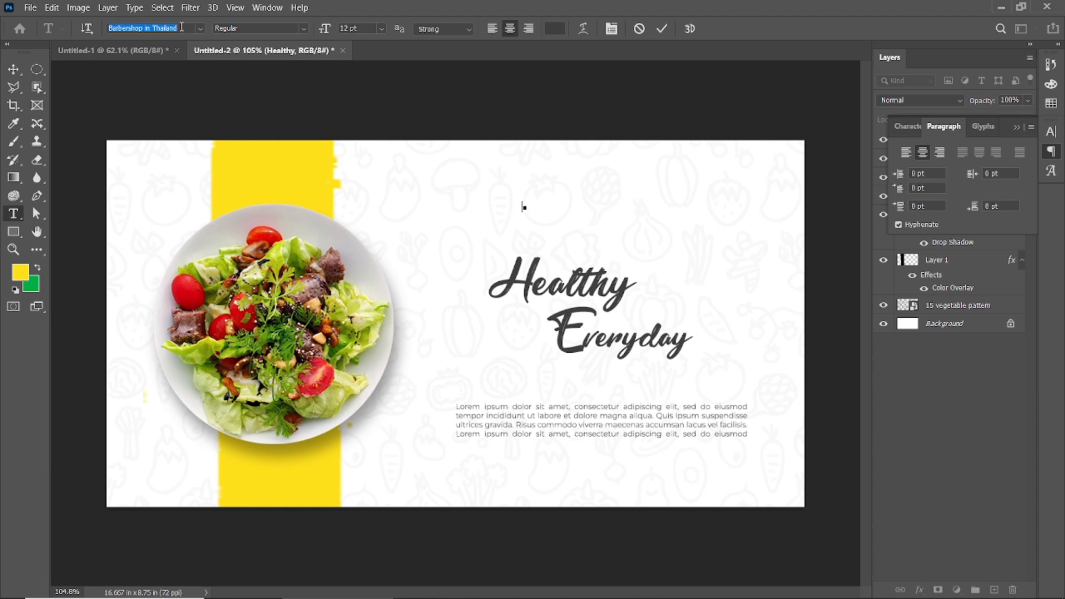
pyautogui.write('mont')
pyautogui.press('Down')
pyautogui.press('Down')
pyautogui.press('Return')
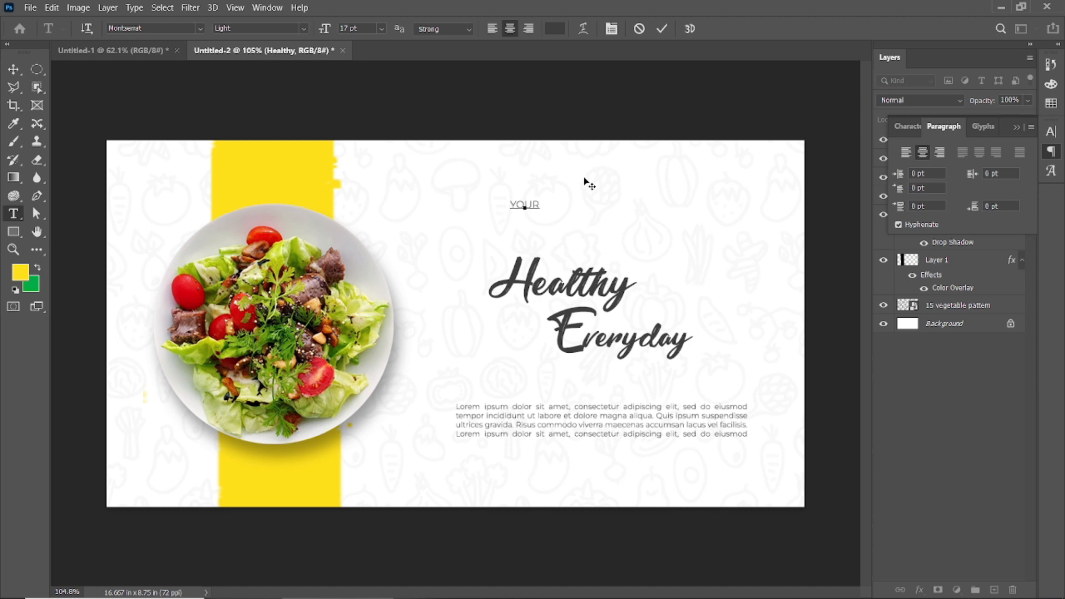
pyautogui.click(664, 29)
# Separate the two words of the logo text with a space and set LOGO in SemiBold.
pyautogui.click(527, 205)
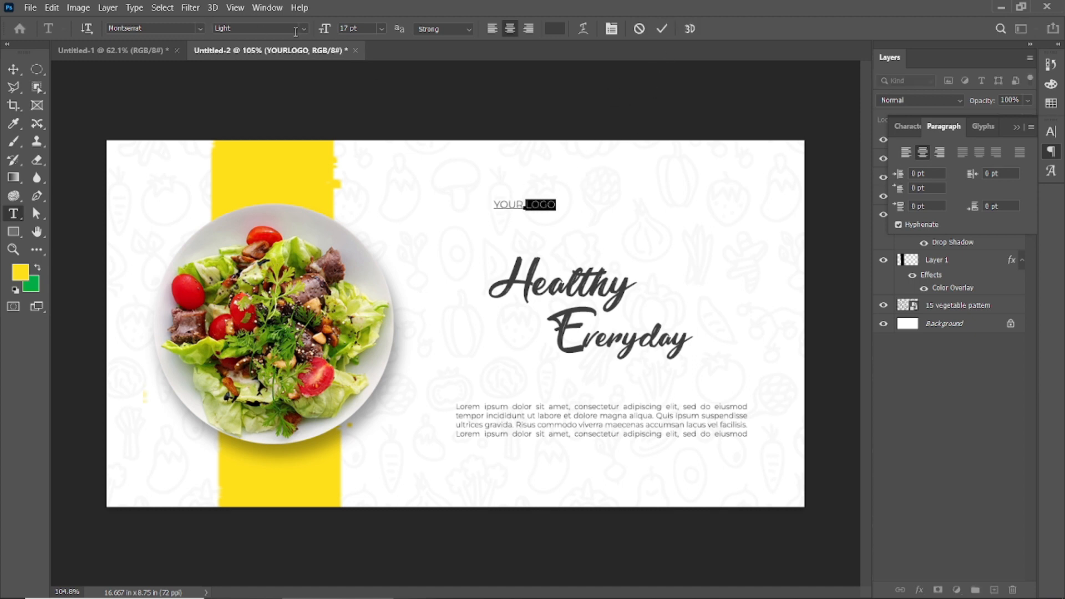
pyautogui.click(296, 31)
pyautogui.click(250, 148)
pyautogui.click(551, 67)
pyautogui.click(21, 71)
# Move the YOUR LOGO text to the right and slightly up so it sits above the headline.
pyautogui.moveTo(511, 206); pyautogui.dragTo(592, 206)
pyautogui.press('Up')
pyautogui.press('Up')
pyautogui.press('Up')
pyautogui.press('Up')
pyautogui.press('Up')
pyautogui.press('Up')
pyautogui.press('Up')
pyautogui.press('Up')
pyautogui.press('Up')
pyautogui.press('Up')
pyautogui.press('Up')
pyautogui.press('Up')
pyautogui.press('Up')
pyautogui.press('Up')
pyautogui.press('Up')
pyautogui.press('Up')
pyautogui.press('Up')
pyautogui.press('Up')
pyautogui.press('Up')
pyautogui.press('Up')
# Open the image file 15 vegetable pattern.png.
pyautogui.click(30, 8)
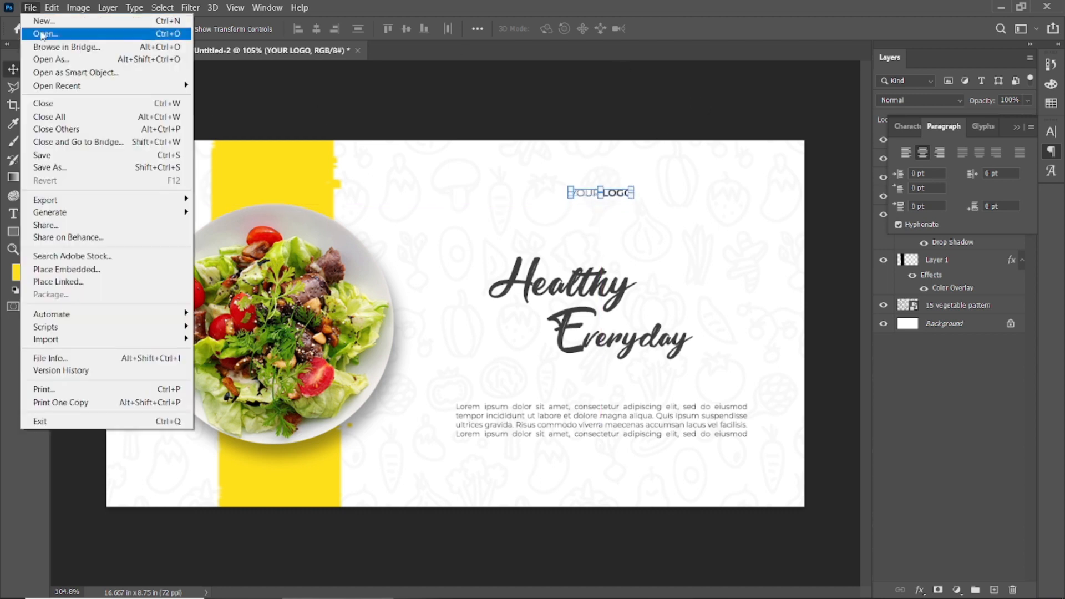
pyautogui.click(44, 34)
pyautogui.click(202, 145)
pyautogui.click(417, 433)
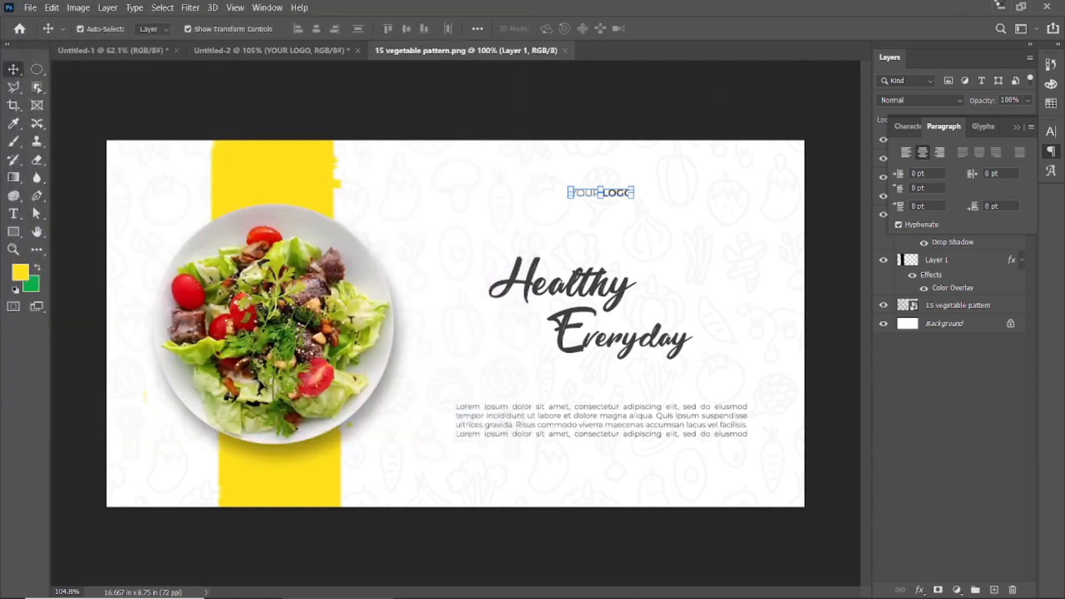
pyautogui.click(795, 347)
# Select a rectangle around one broccoli drawing in the pattern and delete everything outside it.
pyautogui.scroll(5, 508, 348)
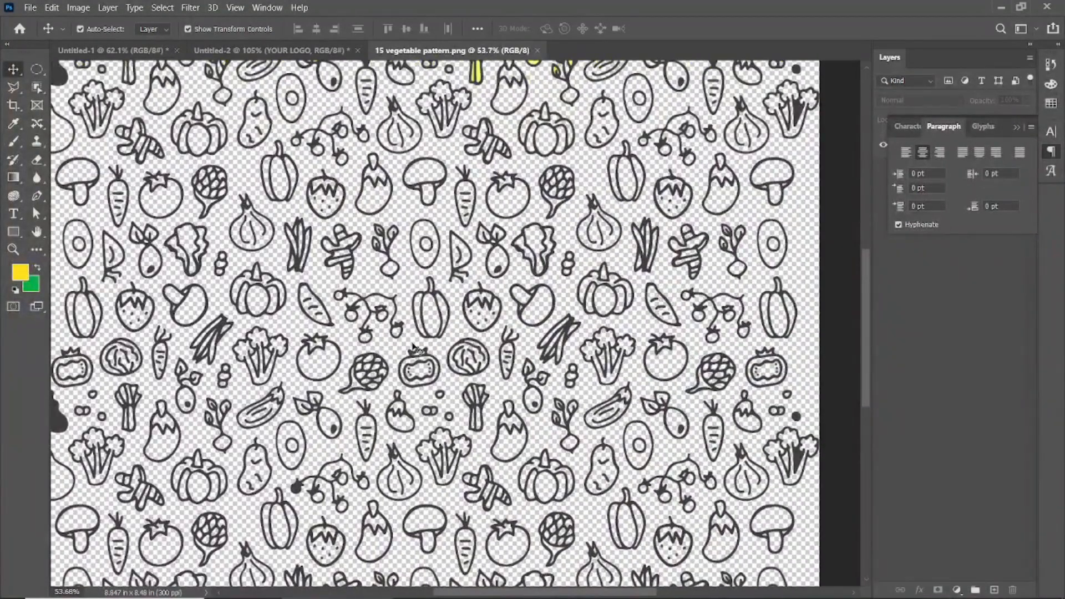
pyautogui.scroll(-2, 374, 388)
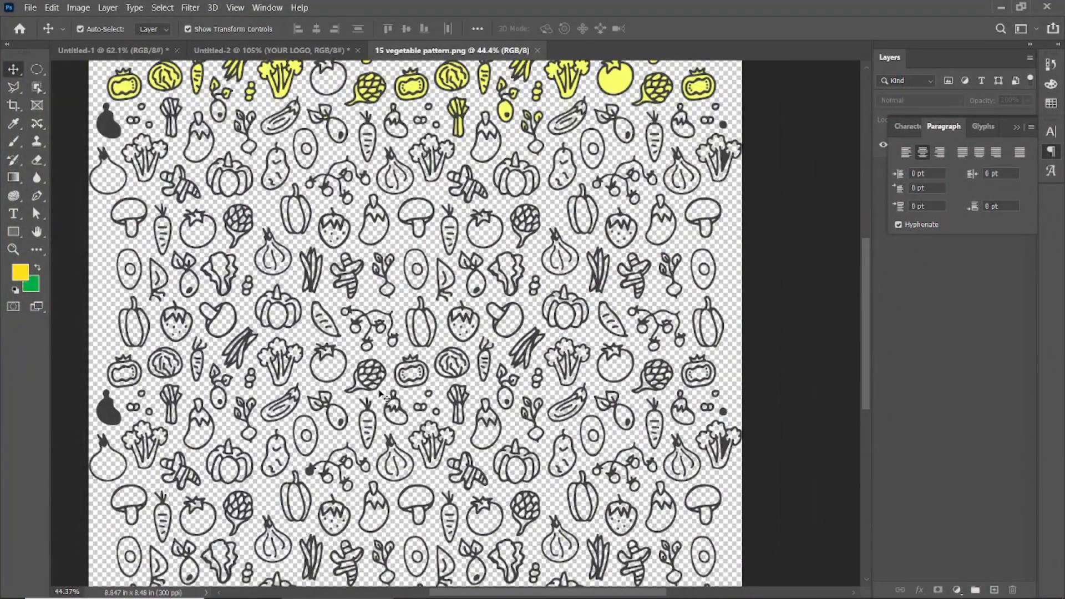
pyautogui.click(428, 142)
pyautogui.scroll(18, 432, 147)
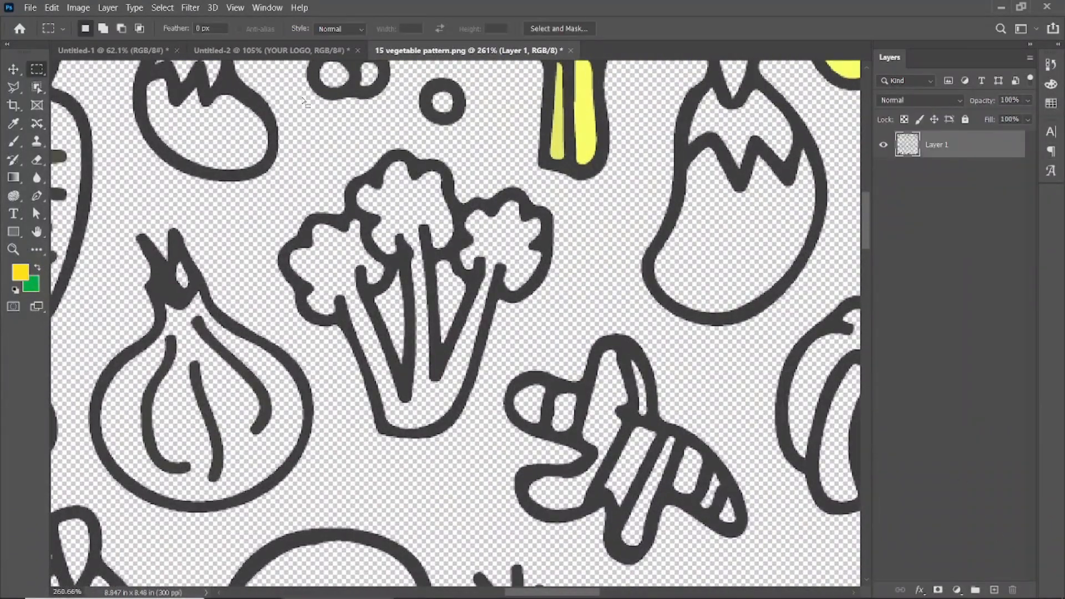
pyautogui.moveTo(325, 88); pyautogui.dragTo(554, 379)
pyautogui.moveTo(267, 114); pyautogui.dragTo(626, 493)
pyautogui.hotkey('ctrl', 'shift', 'i')
pyautogui.press('Delete')
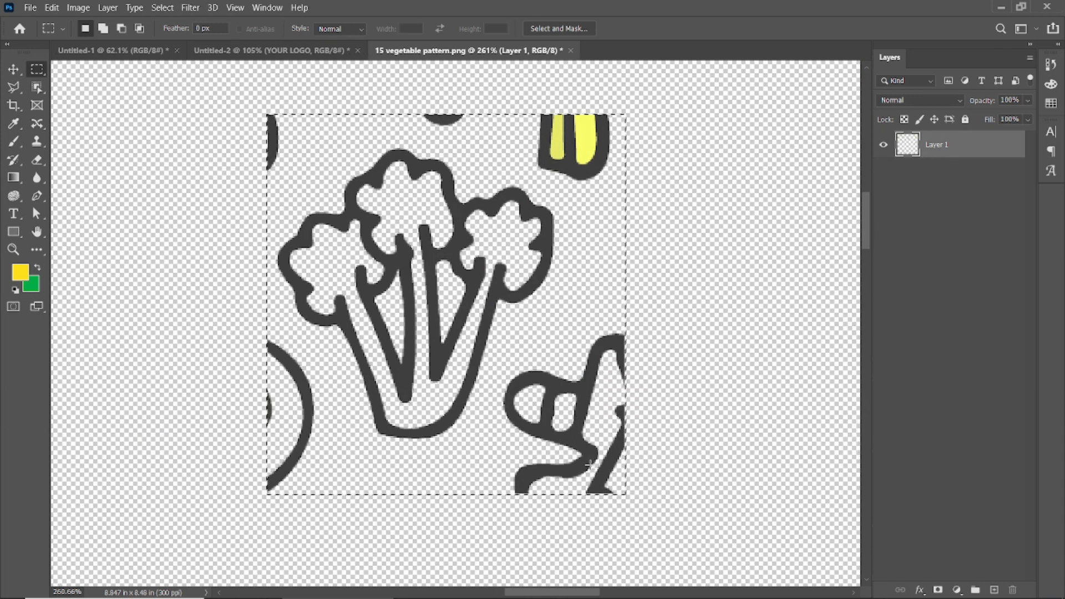
pyautogui.moveTo(272, 124); pyautogui.dragTo(275, 147)
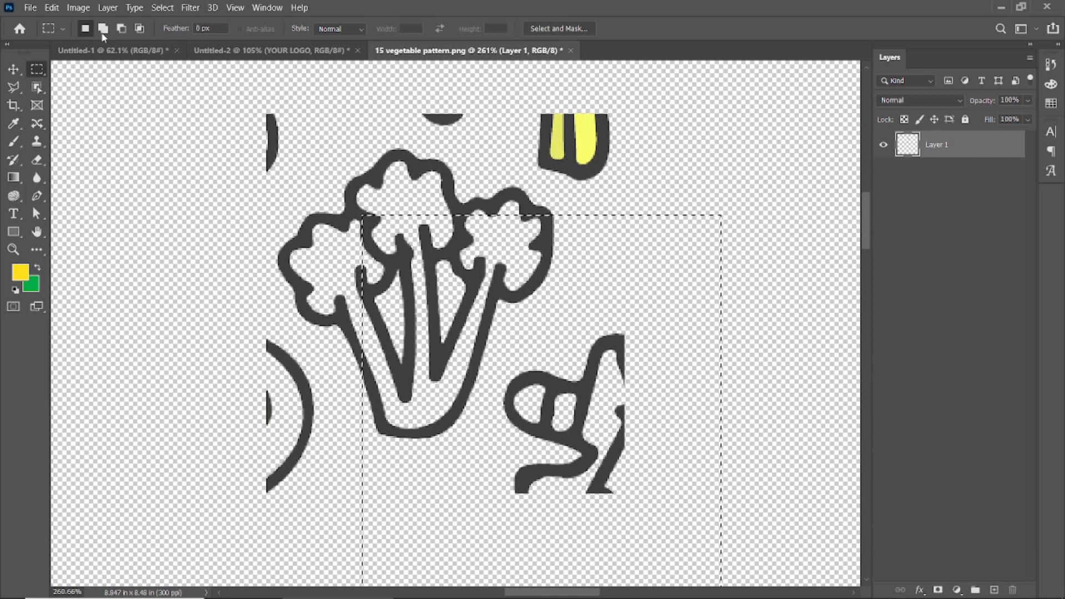
pyautogui.moveTo(261, 98); pyautogui.dragTo(302, 186)
pyautogui.hotkey('ctrl', 'z')
pyautogui.hotkey('ctrl', 'z')
pyautogui.moveTo(230, 89); pyautogui.dragTo(294, 182)
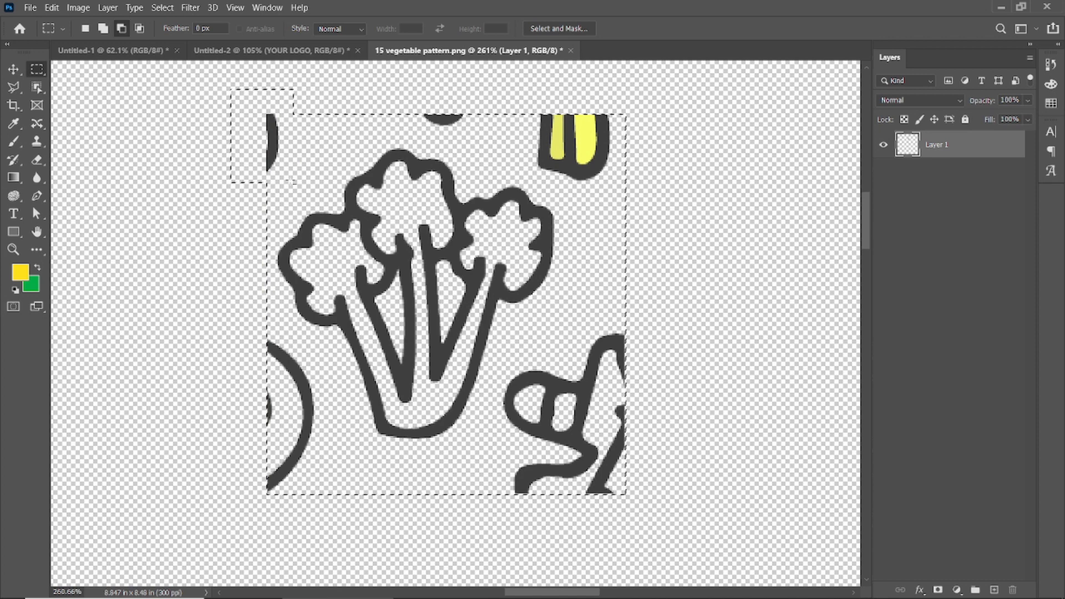
pyautogui.click(140, 29)
pyautogui.moveTo(206, 74); pyautogui.dragTo(307, 203)
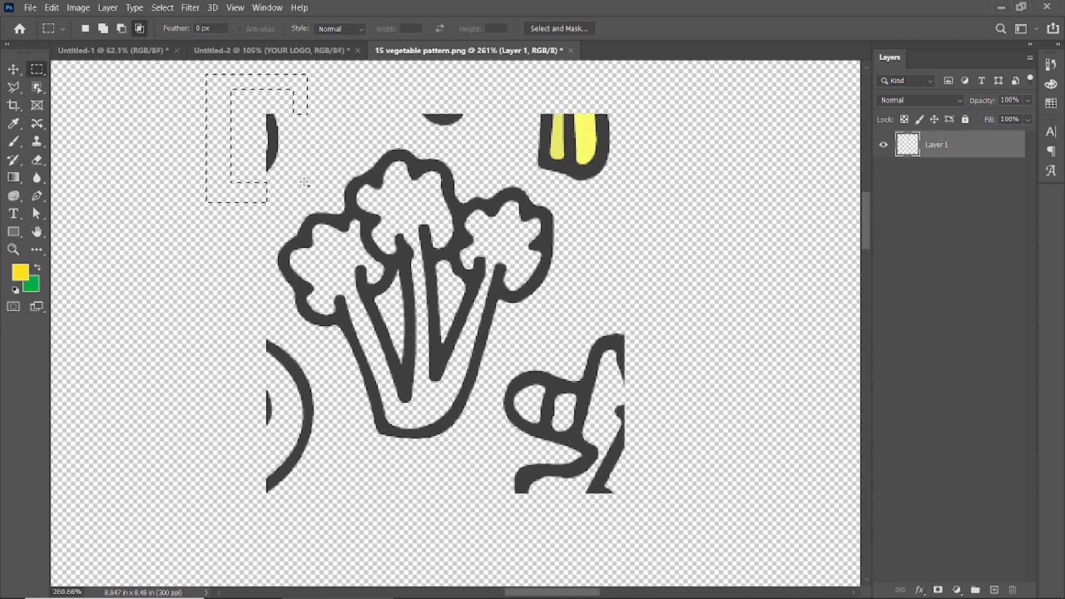
# Select the leftover vegetable fragments around the broccoli with added rectangular selections, delete them and clear the selection.
pyautogui.press('shift')
pyautogui.moveTo(245, 327); pyautogui.dragTo(318, 576)
pyautogui.moveTo(404, 103); pyautogui.dragTo(500, 139)
pyautogui.moveTo(531, 95); pyautogui.dragTo(676, 191)
pyautogui.moveTo(513, 335); pyautogui.dragTo(694, 527)
pyautogui.moveTo(494, 368); pyautogui.dragTo(513, 425)
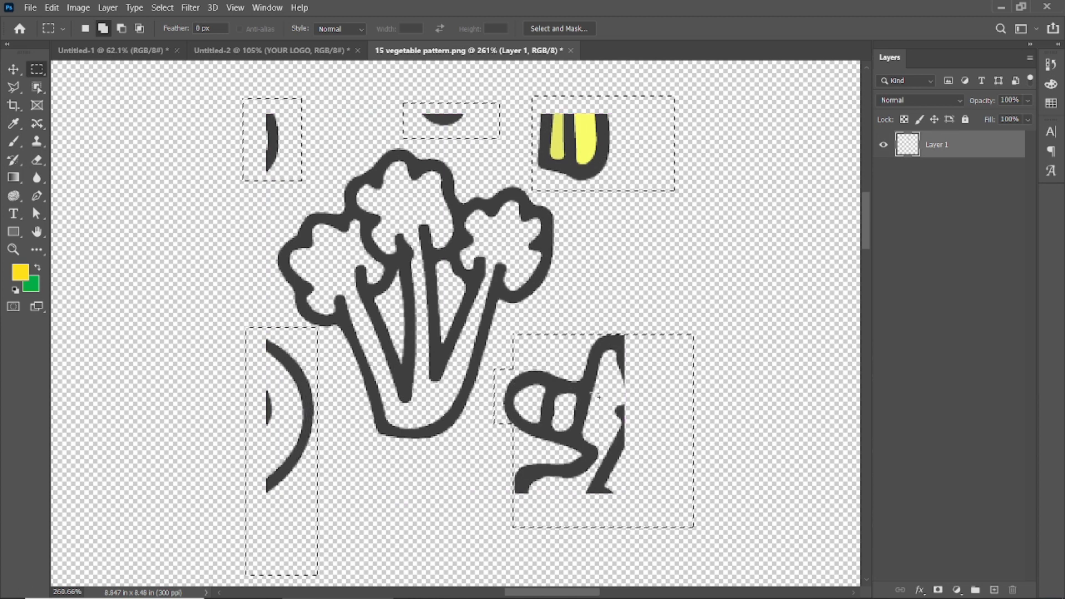
pyautogui.press('Delete')
pyautogui.hotkey('ctrl', 'd')
# Bring the isolated broccoli into the banner document, scale it to 17.10% and put its layer on top of the stack.
pyautogui.click(16, 69)
pyautogui.click(160, 126)
pyautogui.scroll(-2, 442, 271)
pyautogui.moveTo(440, 271); pyautogui.dragTo(444, 230)
pyautogui.moveTo(495, 156); pyautogui.dragTo(460, 216)
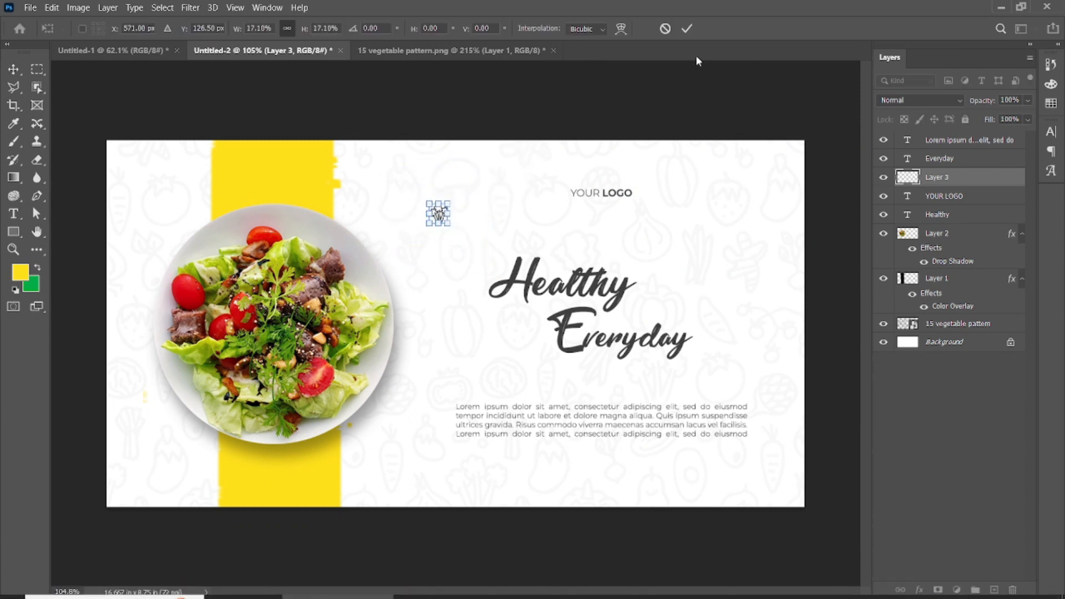
pyautogui.press('Return')
pyautogui.moveTo(979, 178); pyautogui.dragTo(973, 134)
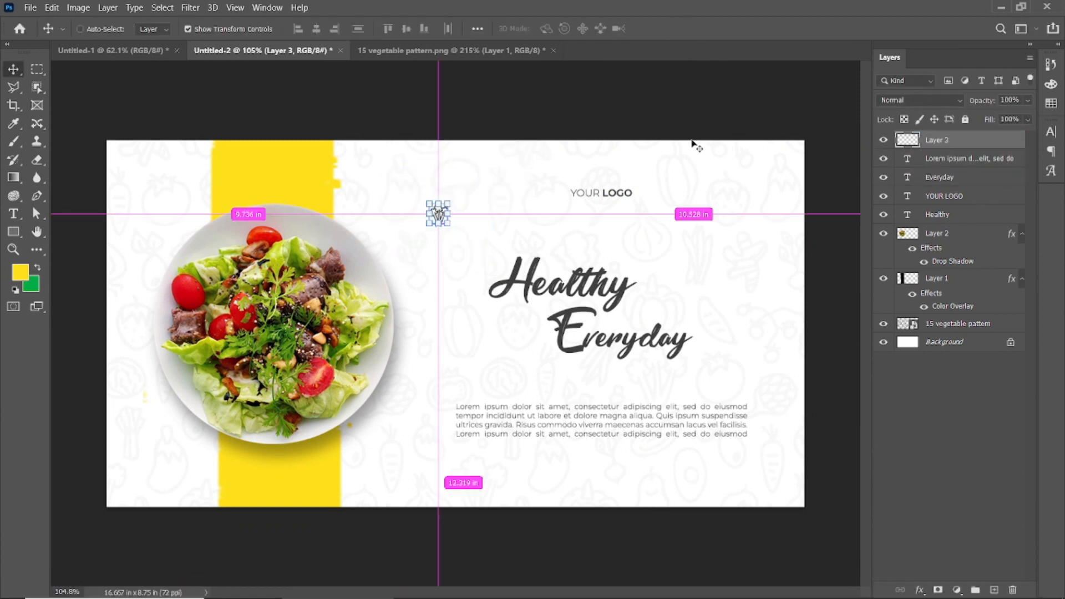
# Shrink the broccoli further to about 72% and place it close beside the left end of the YOUR LOGO text.
pyautogui.hotkey('ctrl', 't')
pyautogui.scroll(5, 477, 216)
pyautogui.moveTo(406, 197); pyautogui.dragTo(597, 164)
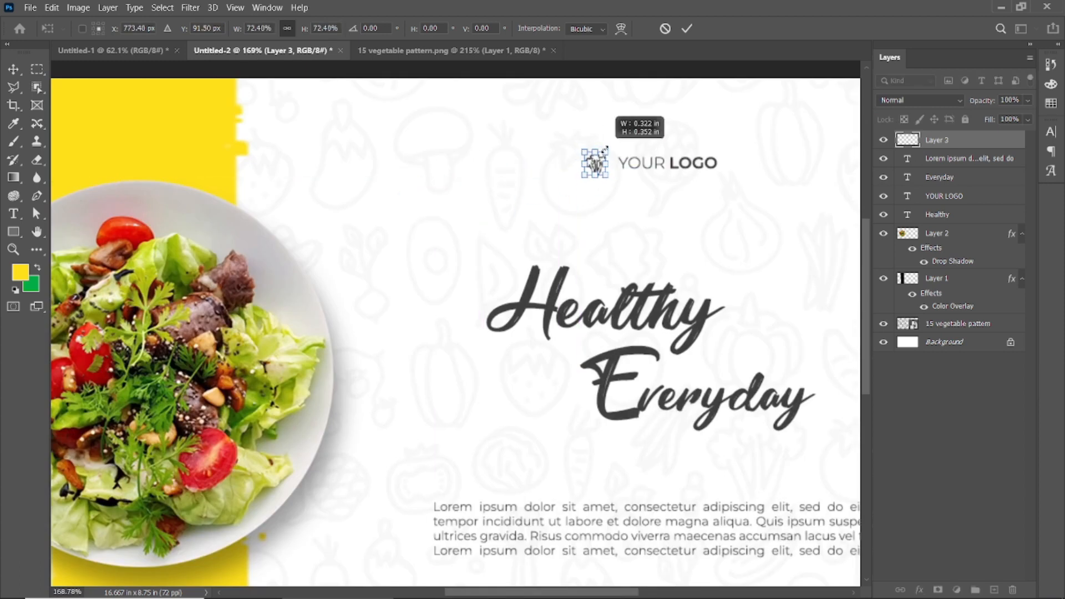
pyautogui.click(687, 28)
pyautogui.scroll(5, 629, 157)
pyautogui.moveTo(522, 171); pyautogui.dragTo(557, 169)
pyautogui.scroll(-7, 558, 228)
# Lower the broccoli icon's layer opacity to 71%.
pyautogui.click(814, 207)
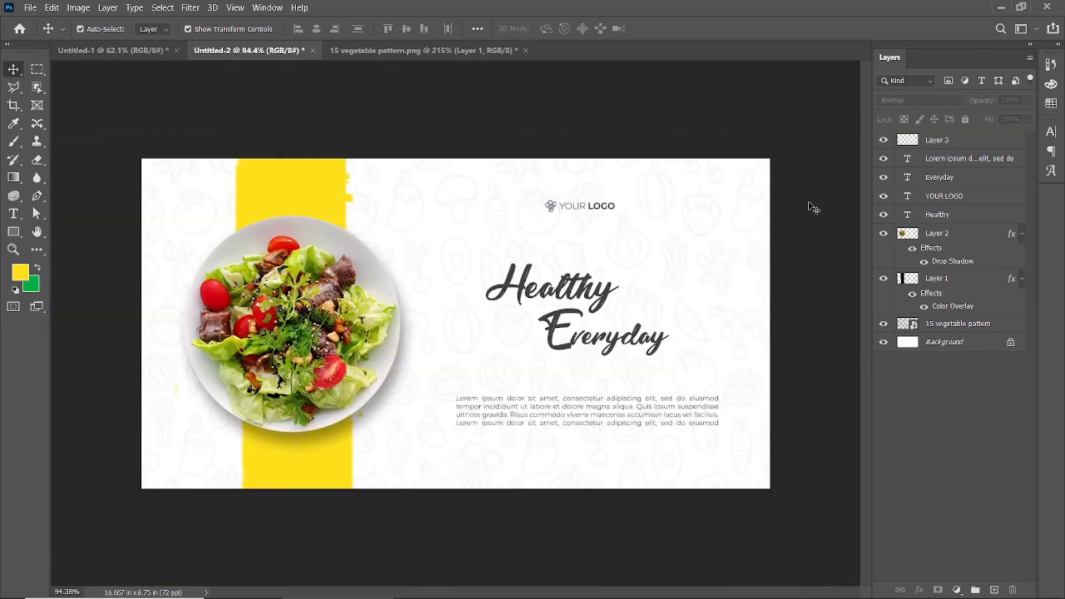
pyautogui.click(552, 207)
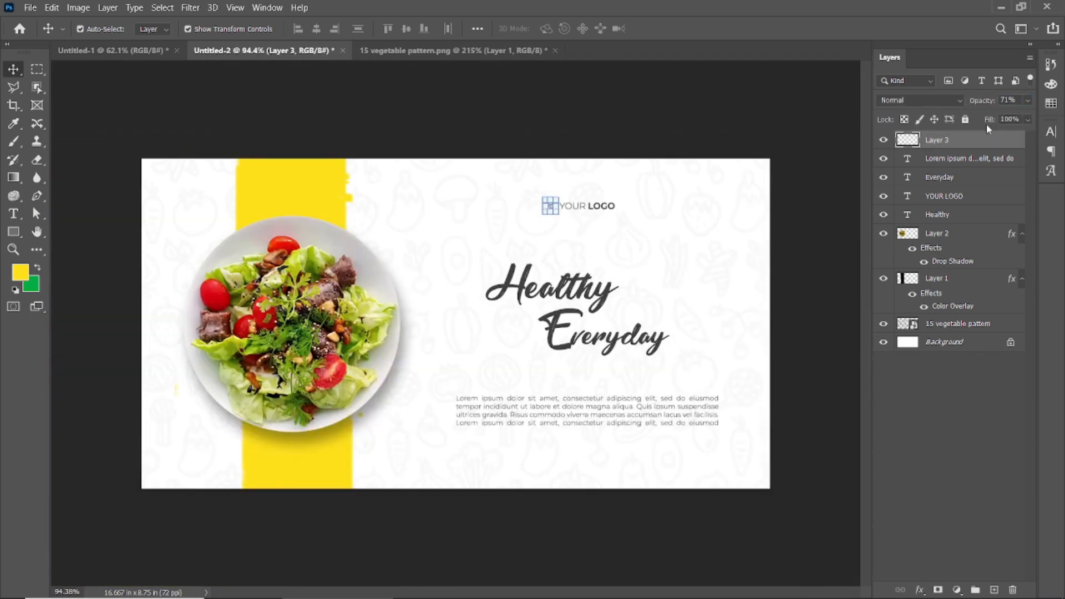
pyautogui.click(860, 150)
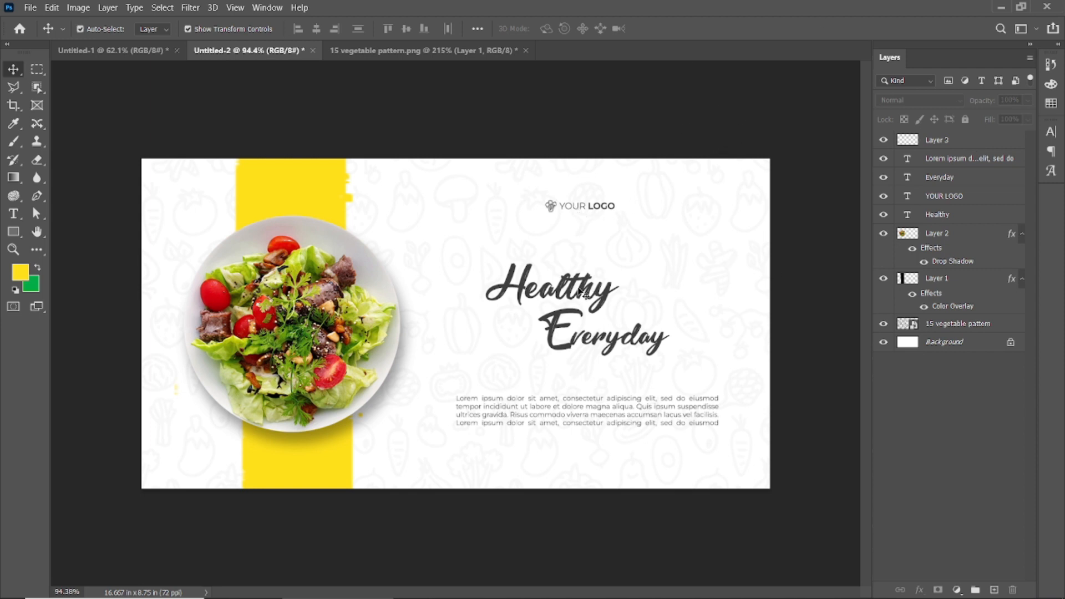
# Move the Lorem ipsum paragraph up and shift both headline words up together.
pyautogui.moveTo(610, 422); pyautogui.dragTo(611, 410)
pyautogui.keyDown('shift'); pyautogui.click(595, 337); pyautogui.keyUp('shift')
pyautogui.keyDown('shift'); pyautogui.click(568, 284); pyautogui.keyUp('shift')
pyautogui.moveTo(568, 284); pyautogui.dragTo(569, 265)
pyautogui.click(801, 278)
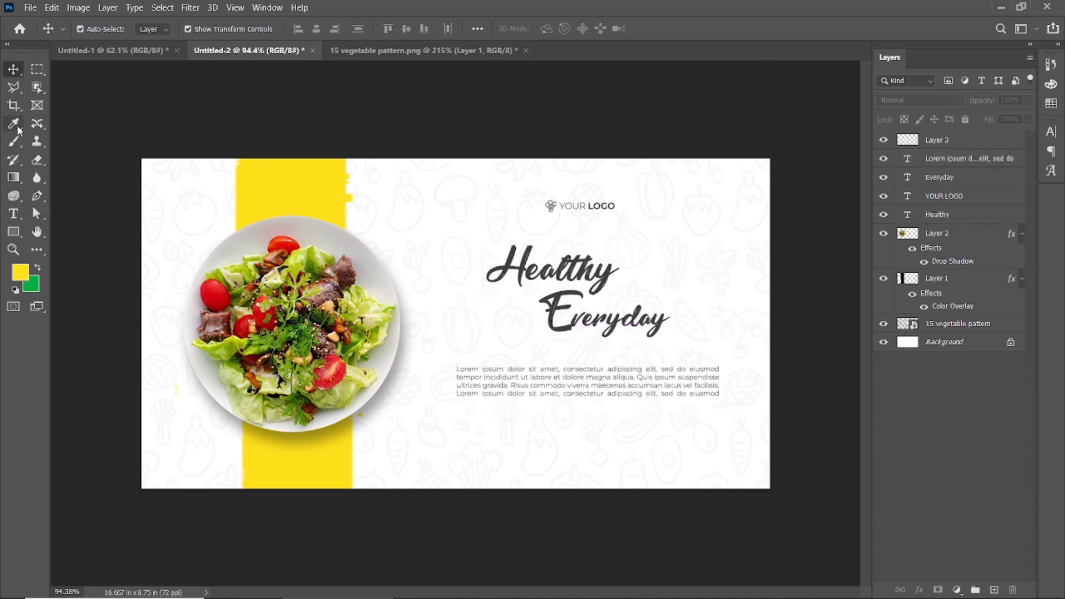
# Add a line below the paragraph reading CALL followed by the phone number, in Montserrat Medium at 17 pt.
pyautogui.press('t')
pyautogui.click(500, 425)
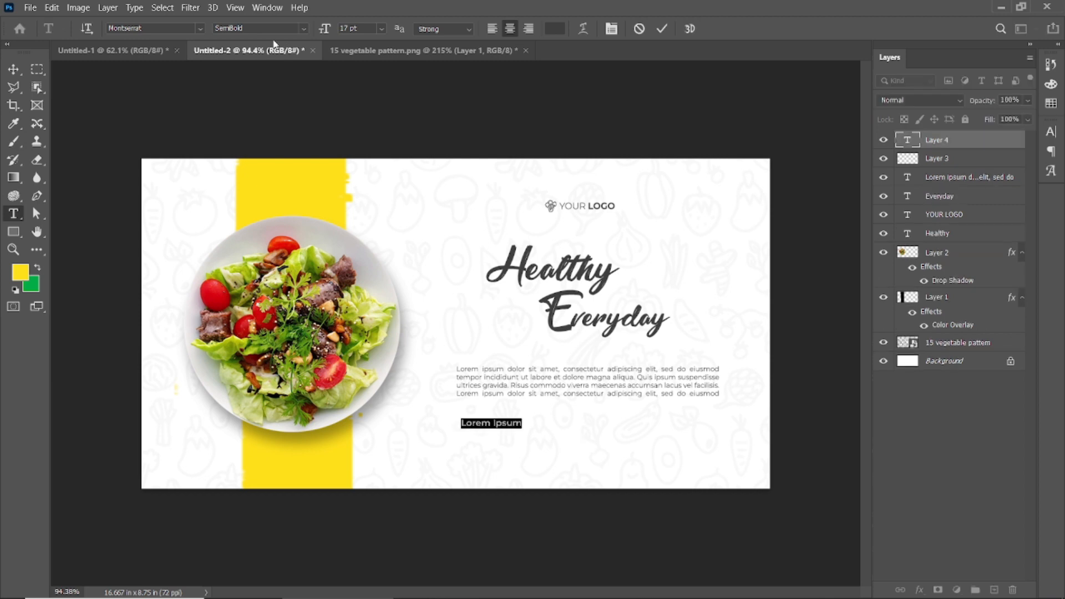
pyautogui.click(307, 32)
pyautogui.click(294, 122)
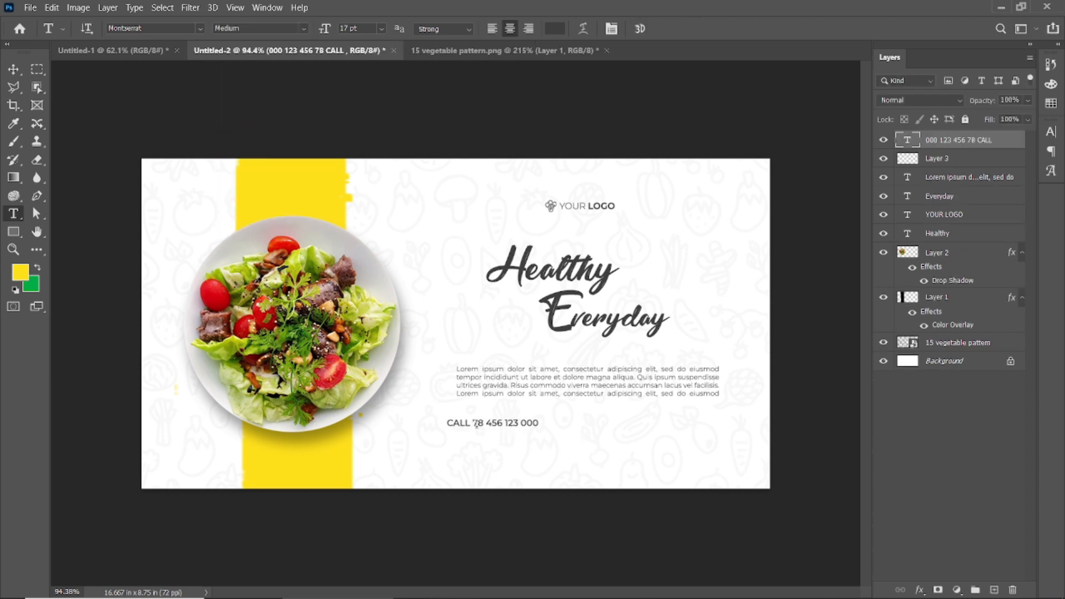
pyautogui.moveTo(474, 424); pyautogui.dragTo(538, 424)
pyautogui.rightClick(519, 424)
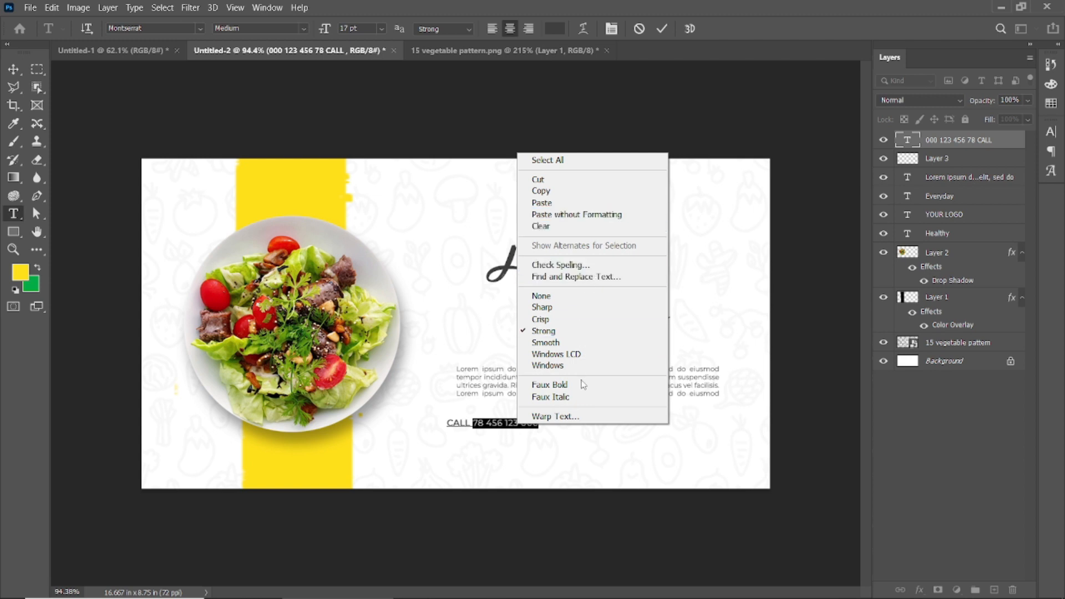
pyautogui.click(664, 28)
# Insert a hyphen between CALL and the phone number and position the line centred below the paragraph.
pyautogui.click(14, 69)
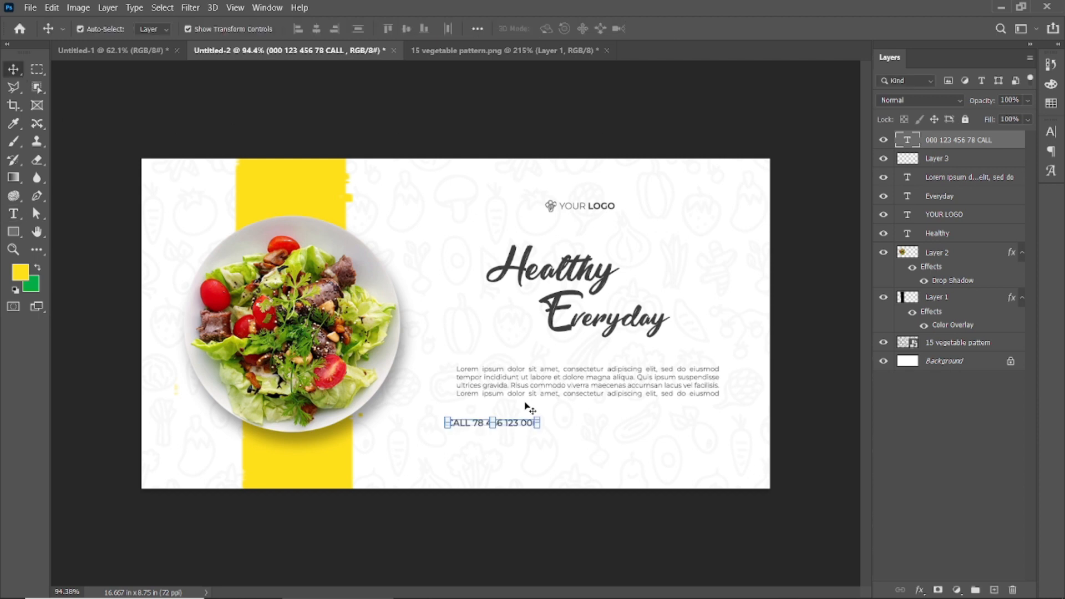
pyautogui.moveTo(472, 424); pyautogui.dragTo(550, 447)
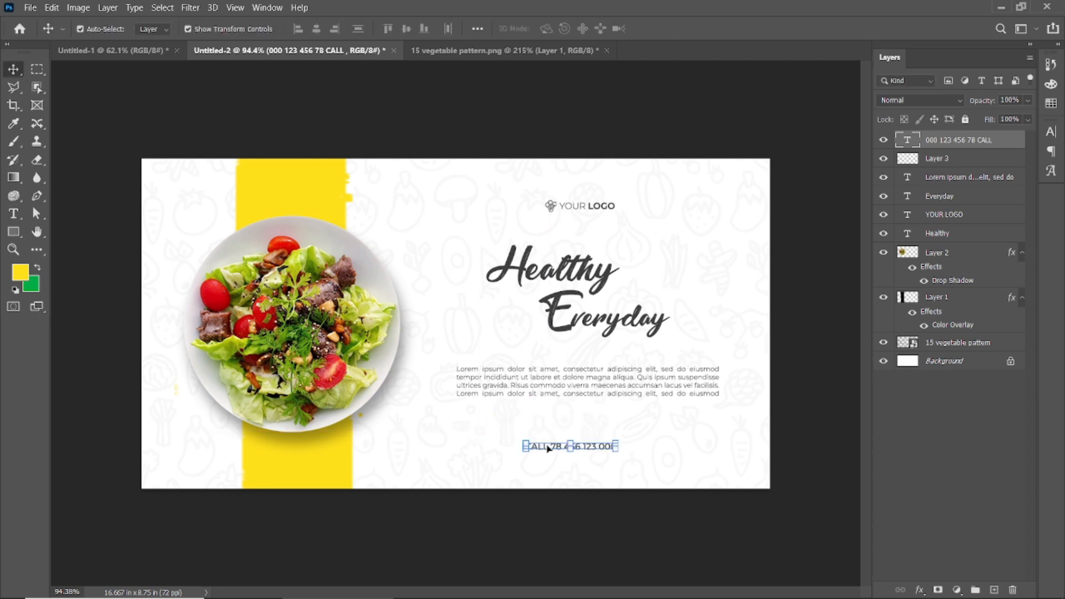
pyautogui.doubleClick(549, 447)
pyautogui.click(560, 445)
pyautogui.write('-')
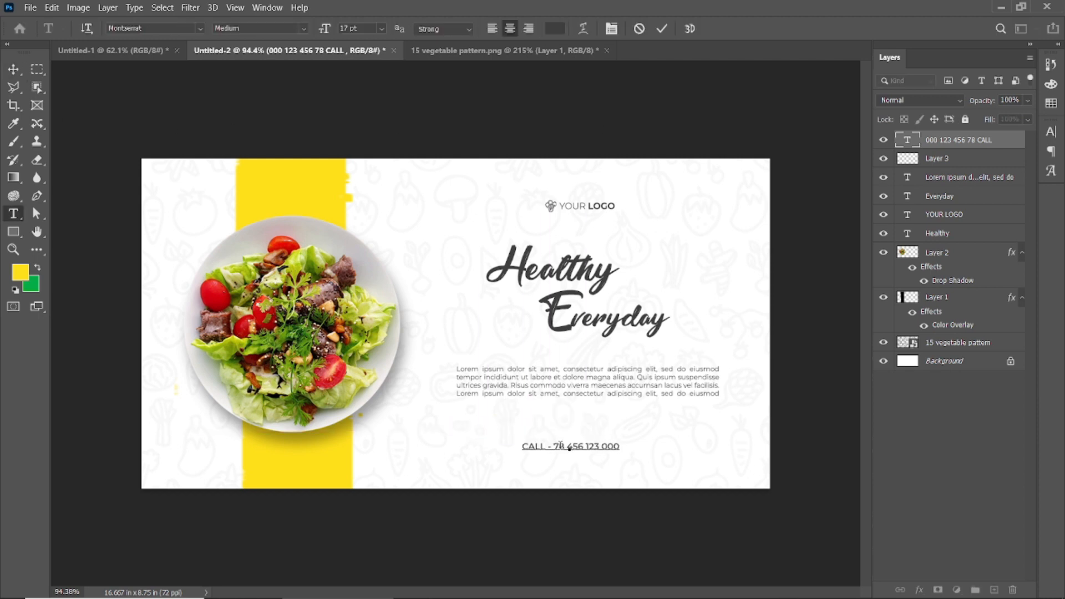
pyautogui.click(662, 31)
pyautogui.moveTo(558, 450); pyautogui.dragTo(576, 430)
# Set the whole phone line in Montserrat Regular.
pyautogui.doubleClick(578, 430)
pyautogui.click(305, 28)
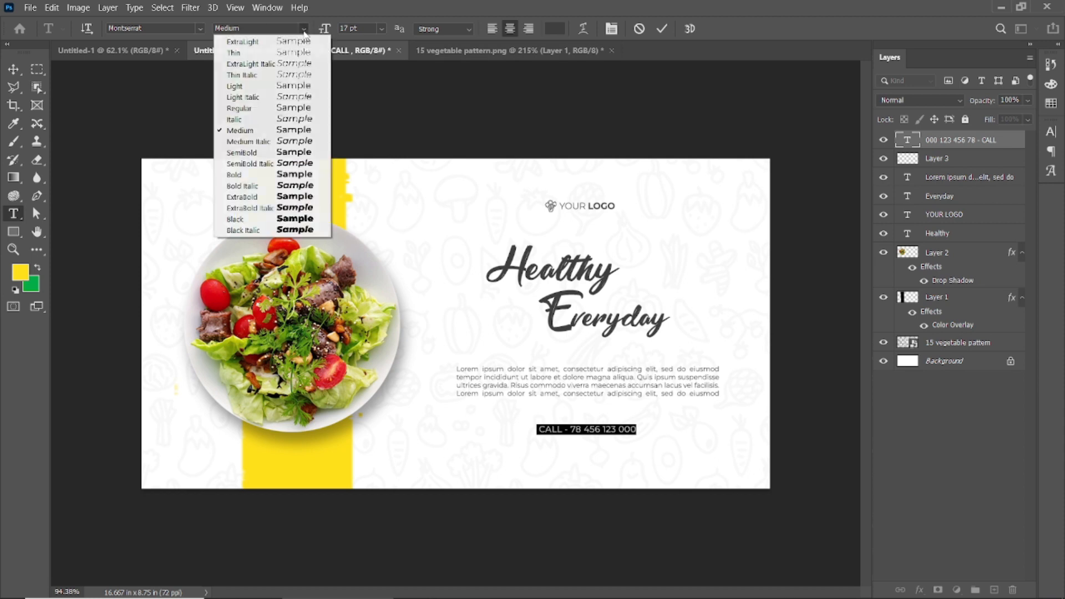
pyautogui.click(287, 109)
pyautogui.click(662, 31)
pyautogui.press('v')
pyautogui.click(672, 114)
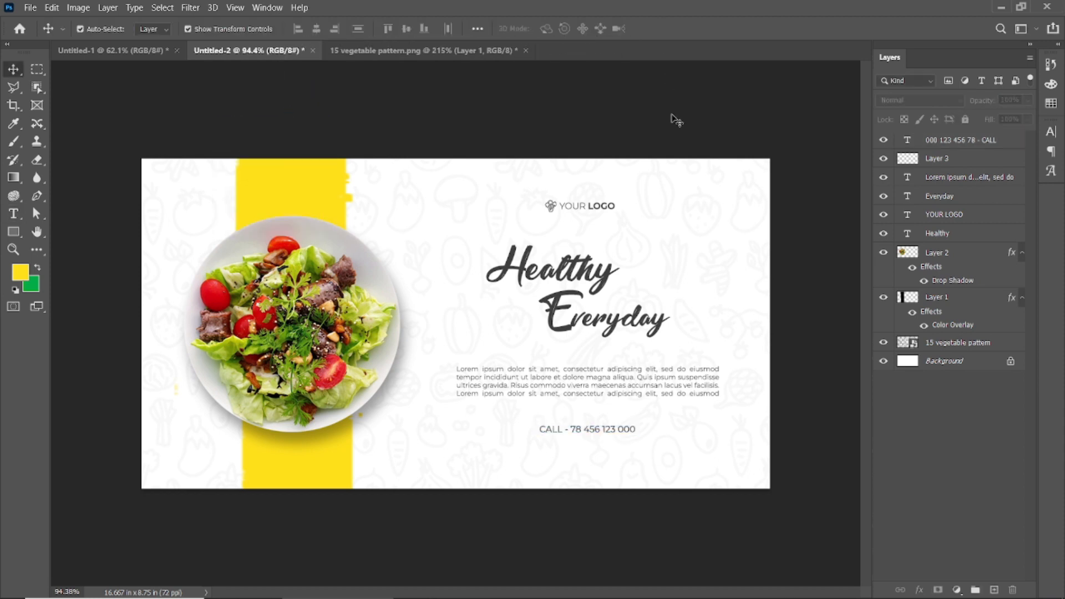
# Open Vegetable Banner.psd and bring the Facebook, Messenger and Twitter icons onto the yellow band above the plate.
pyautogui.doubleClick(609, 388)
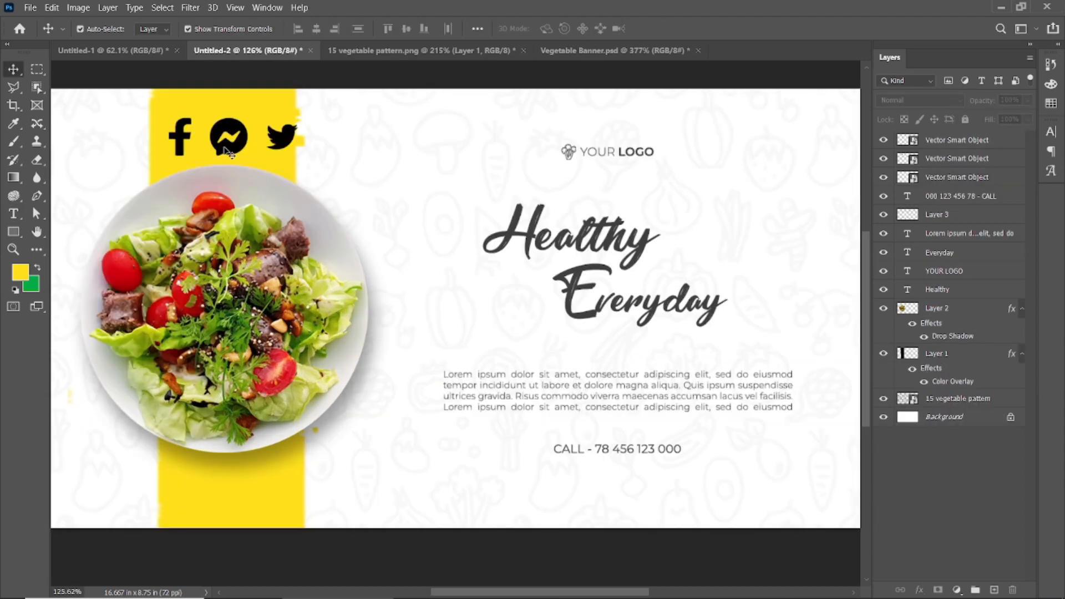
# Apply a Color Overlay to the Messenger icon, using the dark grey sampled from the Healthy headline.
pyautogui.click(214, 143)
pyautogui.click(920, 590)
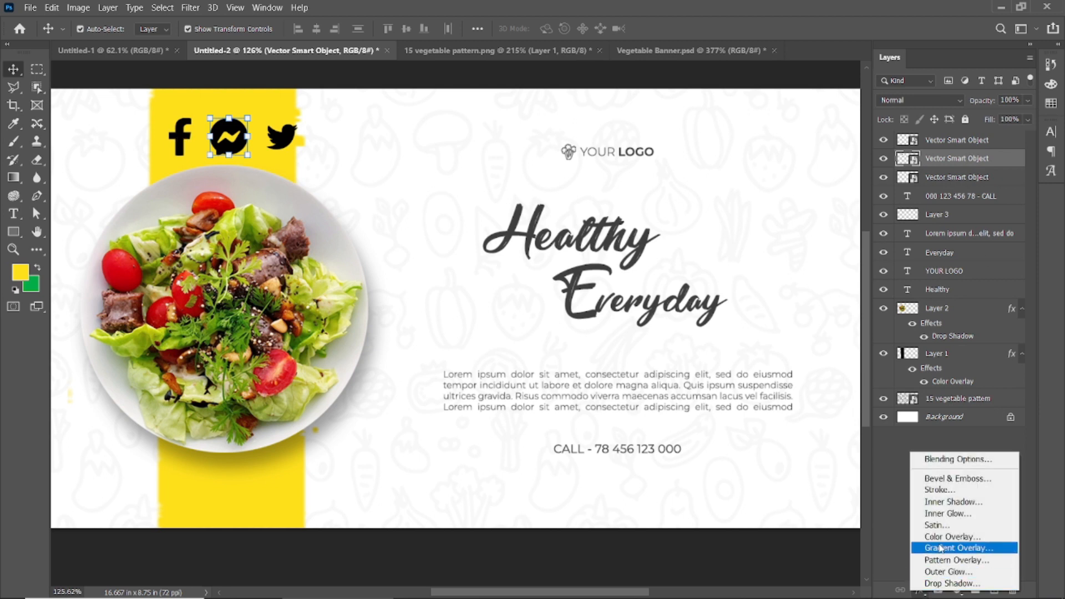
pyautogui.click(949, 541)
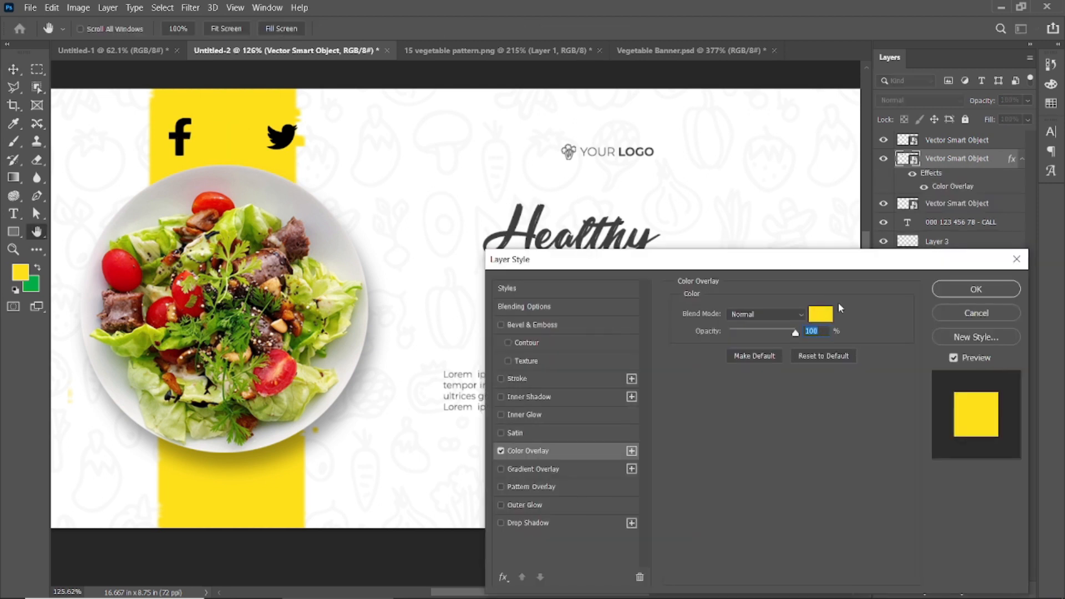
pyautogui.click(820, 314)
pyautogui.click(513, 226)
pyautogui.click(1013, 333)
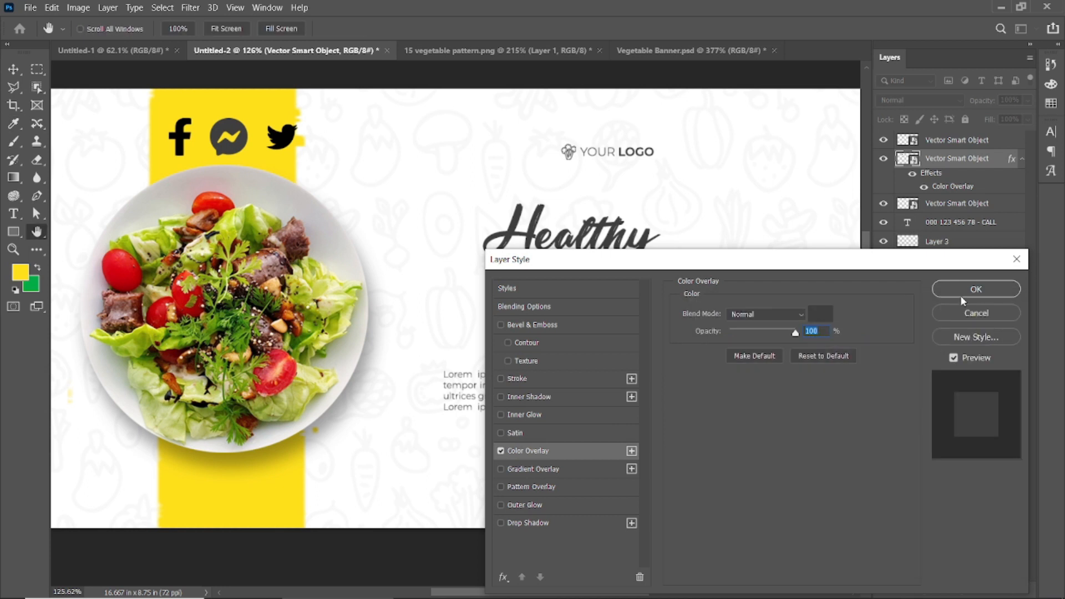
pyautogui.click(976, 290)
# Apply the same dark grey Color Overlay to the Twitter and Facebook icons.
pyautogui.click(957, 203)
pyautogui.click(920, 590)
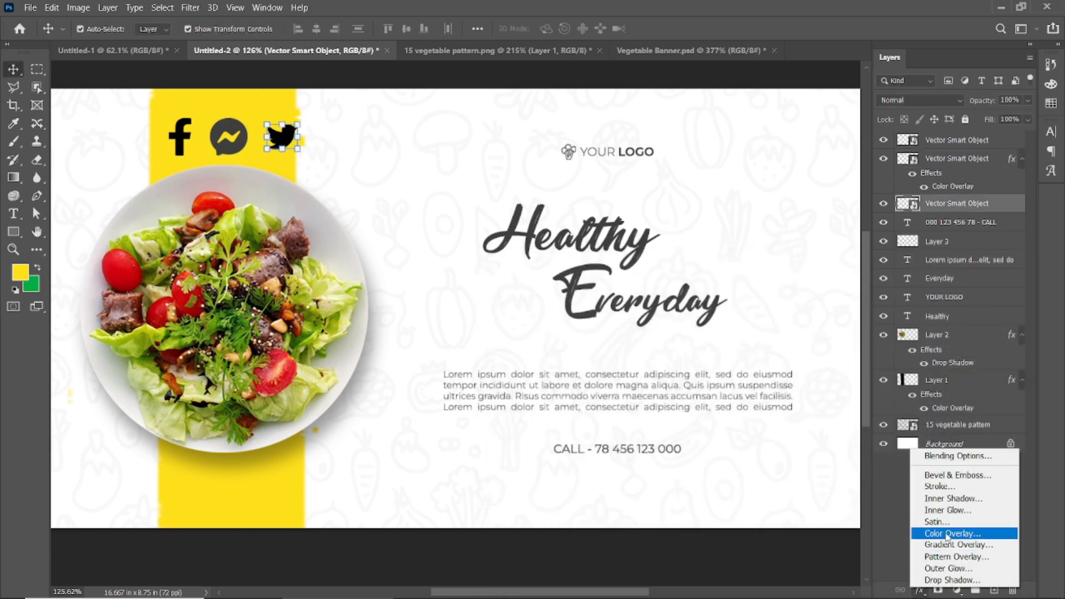
pyautogui.click(950, 534)
pyautogui.click(975, 295)
pyautogui.click(945, 143)
pyautogui.click(920, 590)
pyautogui.click(950, 534)
pyautogui.click(953, 289)
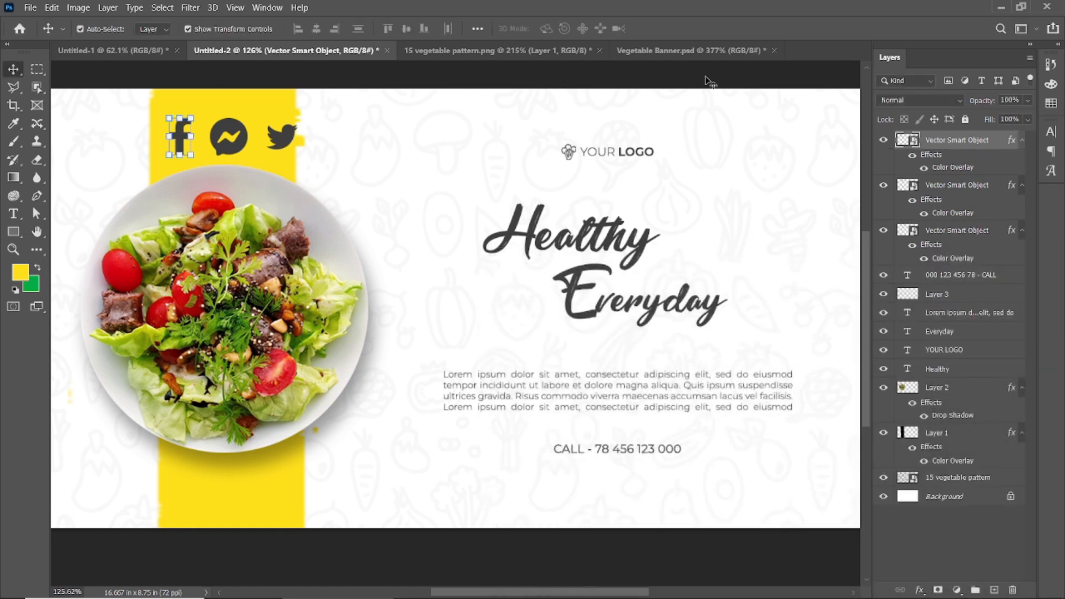
# Group the three social icon layers and name the group Icons.
pyautogui.keyDown('shift'); pyautogui.click(964, 234); pyautogui.keyUp('shift')
pyautogui.hotkey('ctrl', 'g')
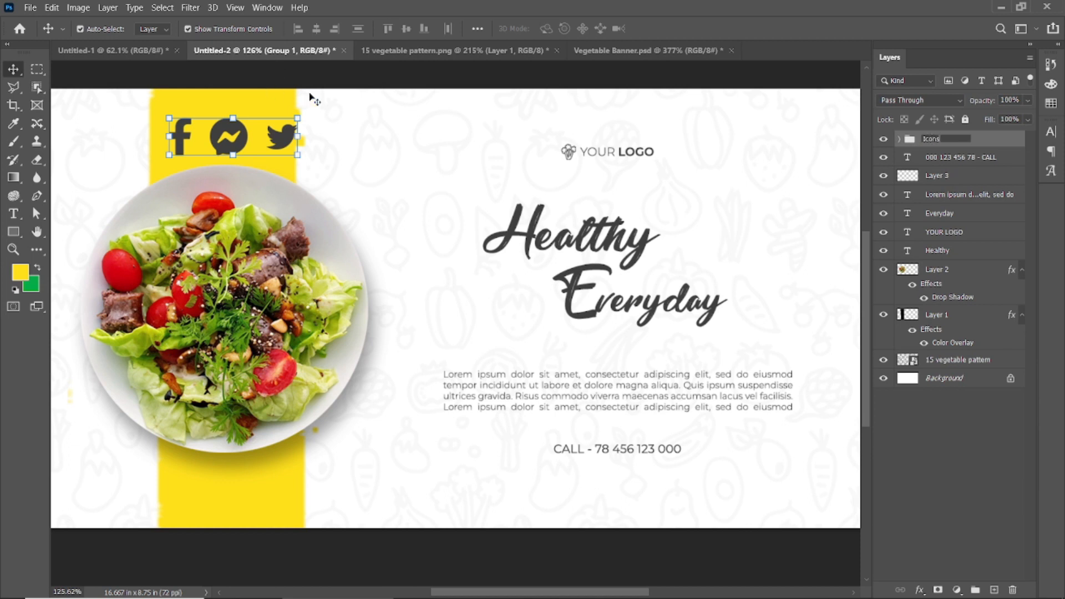
pyautogui.press('Return')
# Move the icons off the yellow band and shrink them into a small row below the phone line.
pyautogui.moveTo(223, 132); pyautogui.dragTo(619, 472)
pyautogui.moveTo(697, 459); pyautogui.dragTo(651, 470)
pyautogui.click(687, 28)
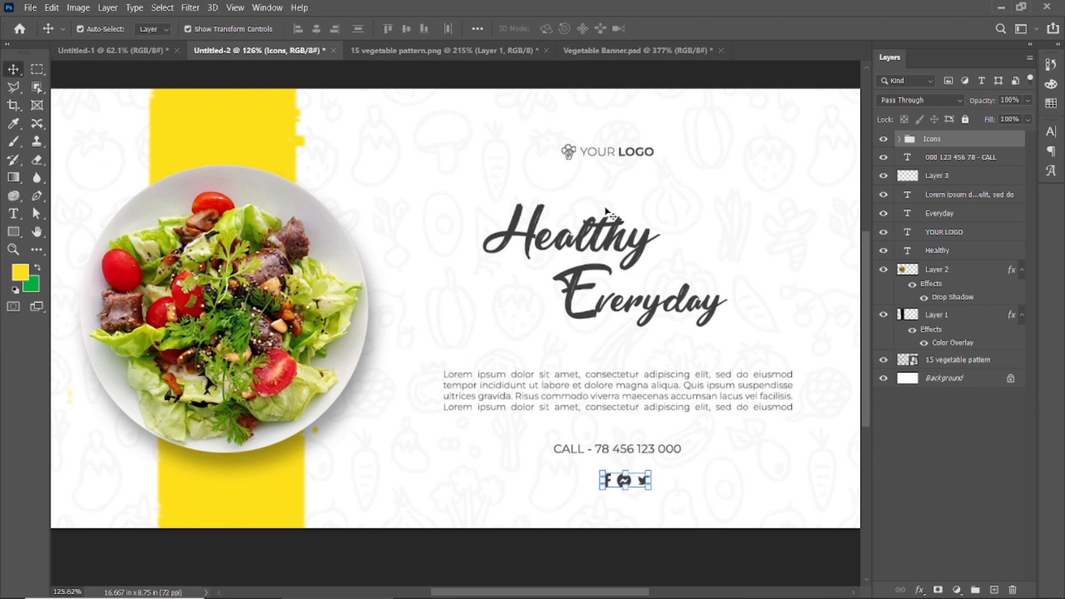
pyautogui.click(558, 557)
pyautogui.click(626, 484)
pyautogui.click(662, 533)
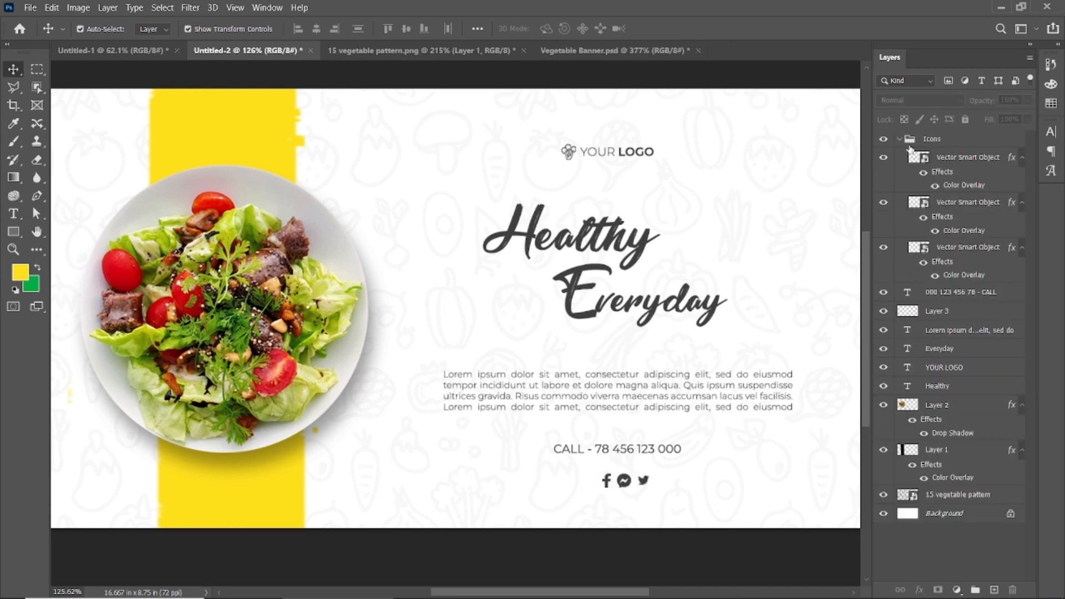
# Move the Icons group up and slightly left so it sits centred just beneath the phone line.
pyautogui.click(899, 139)
pyautogui.click(955, 140)
pyautogui.hotkey('ctrl', 't')
pyautogui.scroll(3, 604, 527)
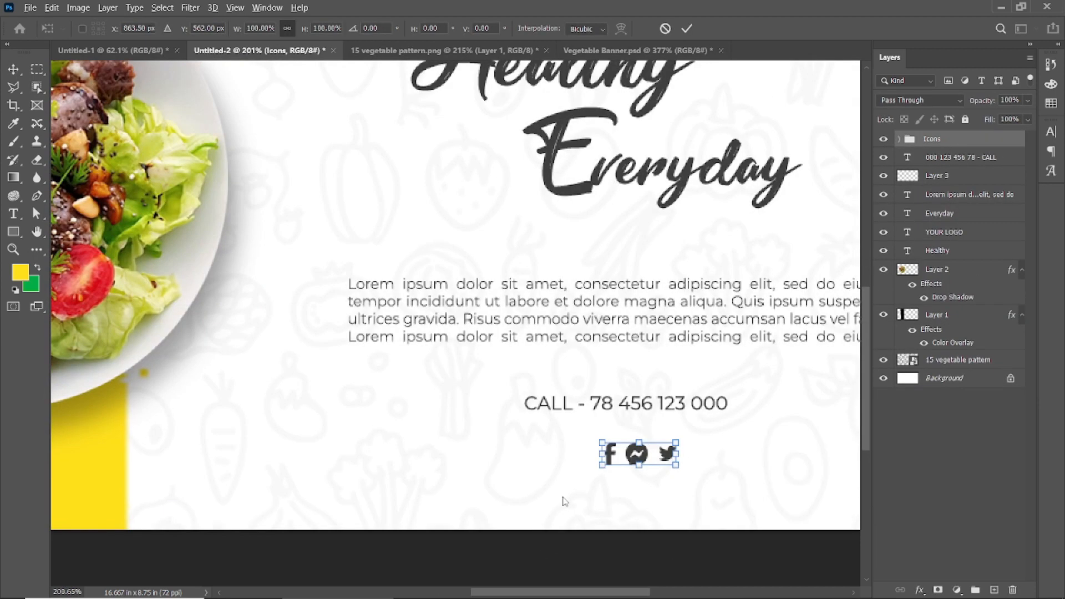
pyautogui.scroll(-3, 564, 501)
pyautogui.scroll(5, 611, 449)
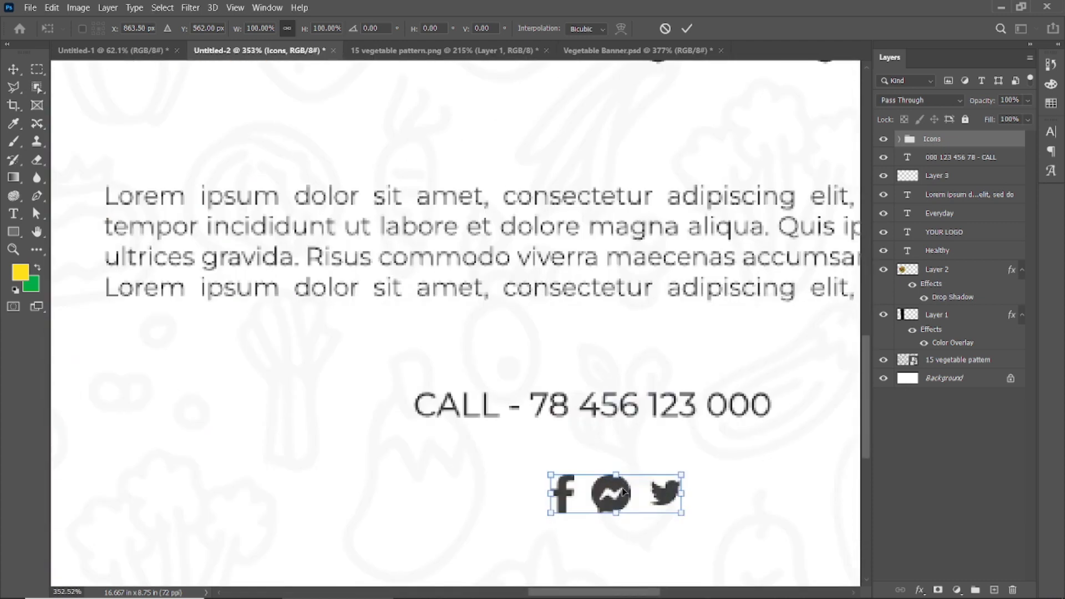
pyautogui.scroll(-2, 621, 487)
pyautogui.moveTo(609, 491); pyautogui.dragTo(603, 475)
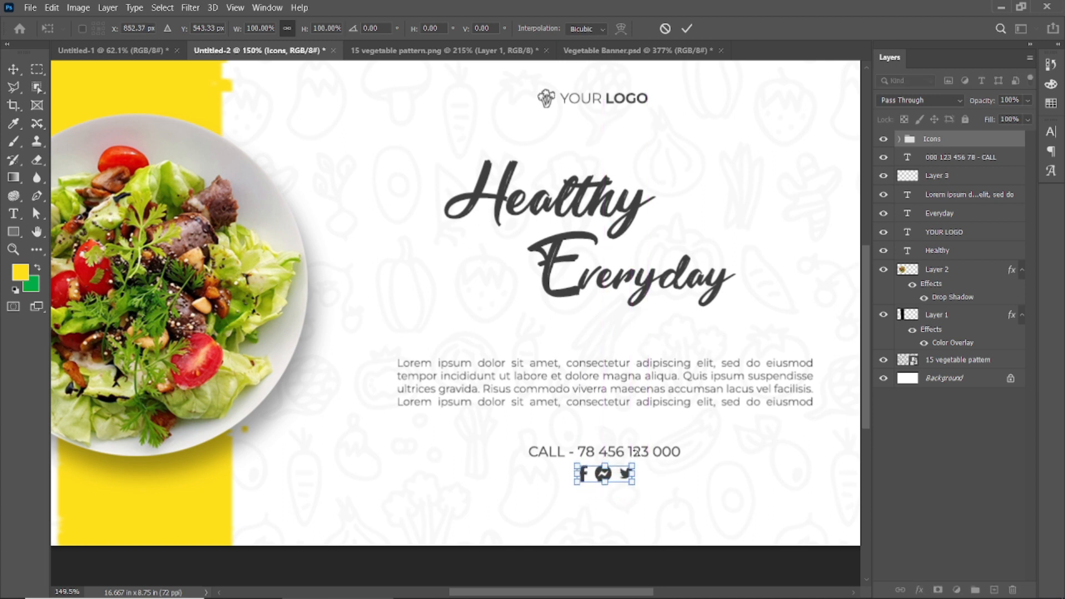
pyautogui.click(691, 29)
# Lower the Icons group to 92% opacity and 93% fill.
pyautogui.click(603, 474)
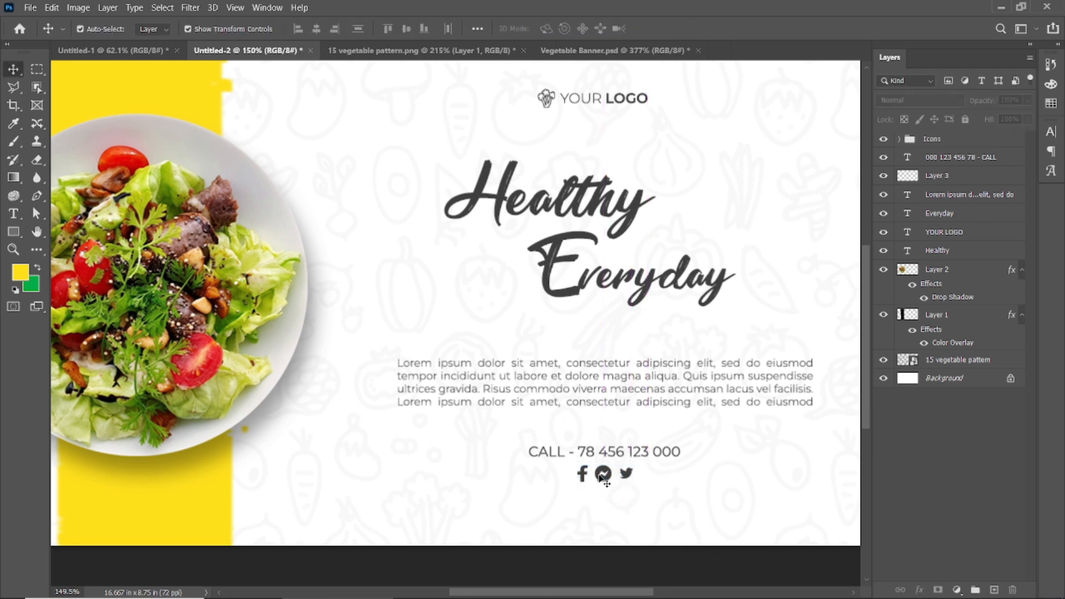
pyautogui.click(900, 139)
pyautogui.click(970, 144)
pyautogui.moveTo(990, 104); pyautogui.dragTo(989, 116)
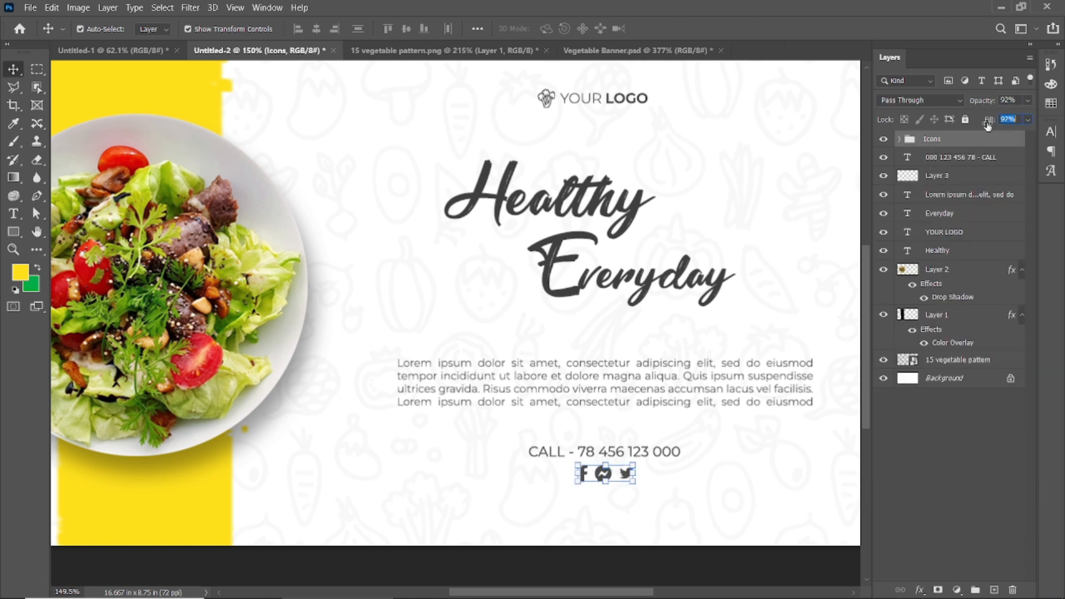
pyautogui.click(675, 557)
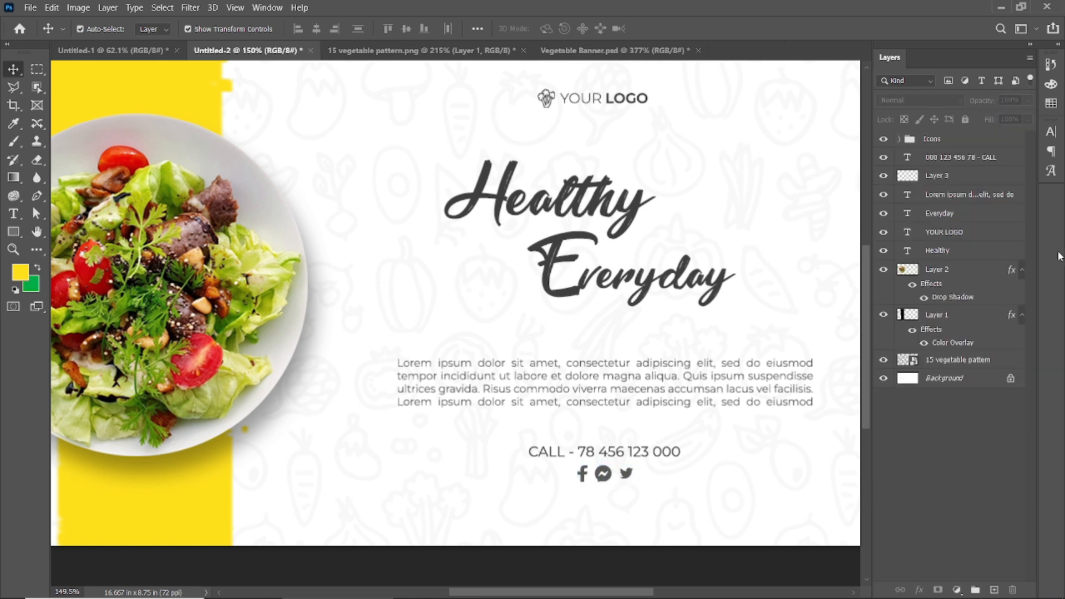
# Move the Icons group slightly down and scale it proportionally to about 82%, keeping it centred under the phone line.
pyautogui.click(944, 145)
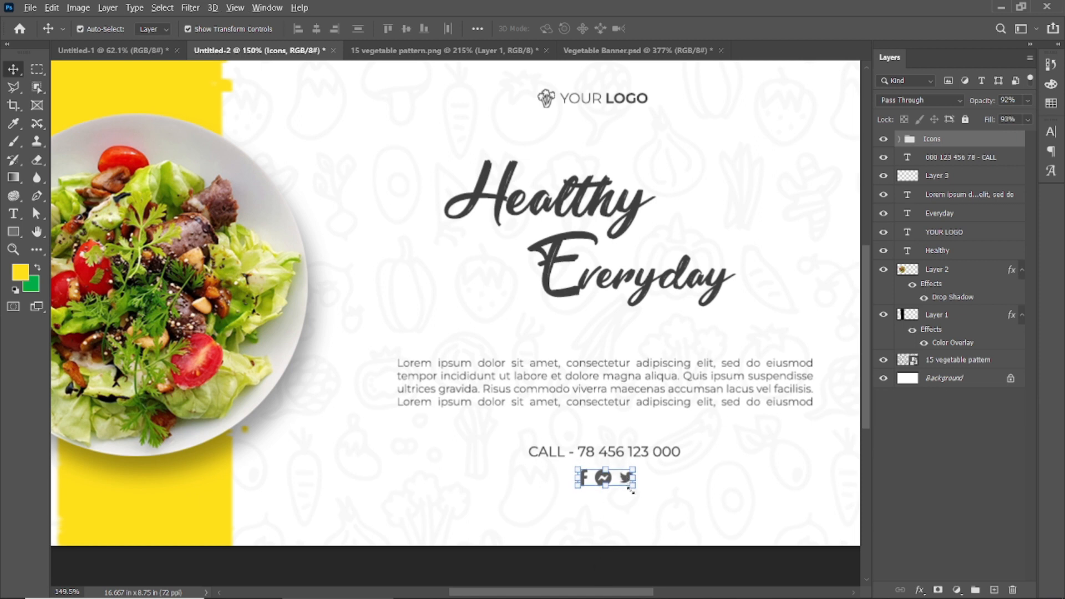
pyautogui.scroll(5, 631, 490)
pyautogui.moveTo(636, 442); pyautogui.dragTo(623, 447)
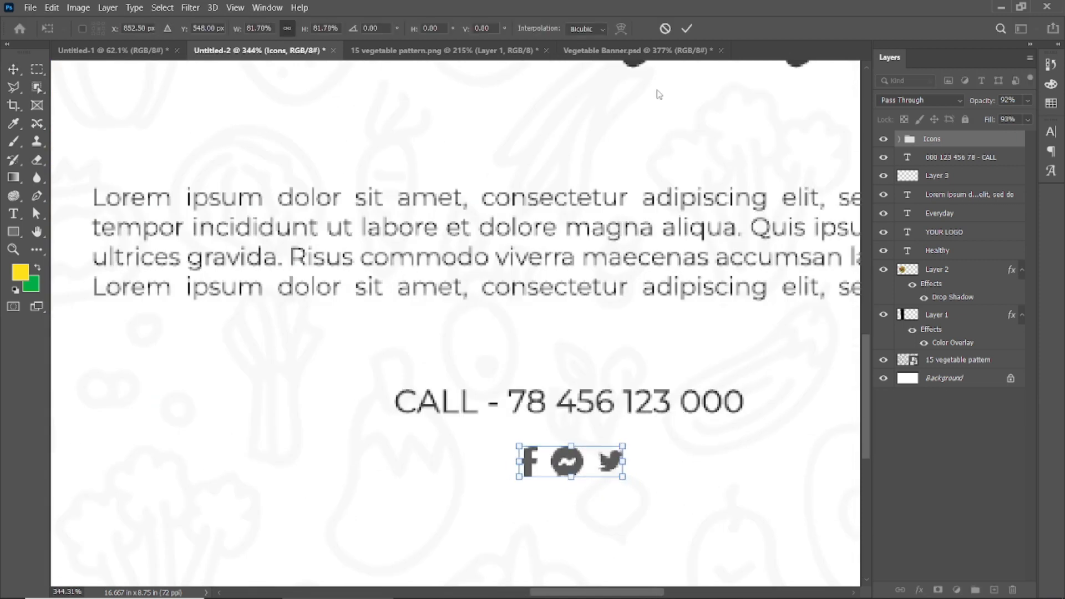
pyautogui.click(687, 28)
pyautogui.scroll(-5, 520, 490)
pyautogui.click(556, 537)
pyautogui.scroll(-2, 553, 538)
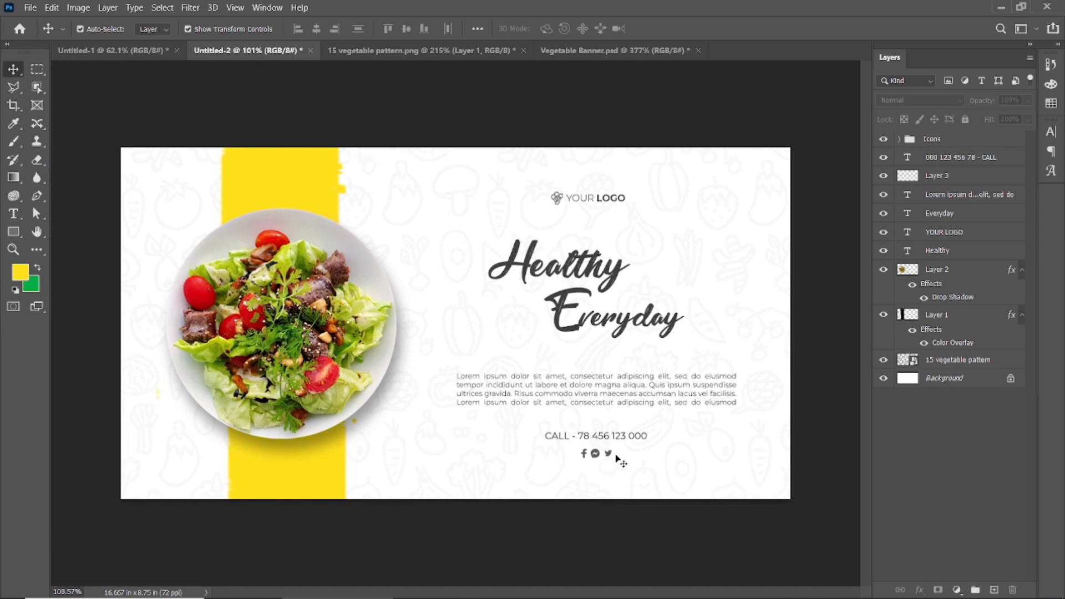
pyautogui.scroll(10, 599, 466)
pyautogui.click(516, 366)
pyautogui.click(661, 368)
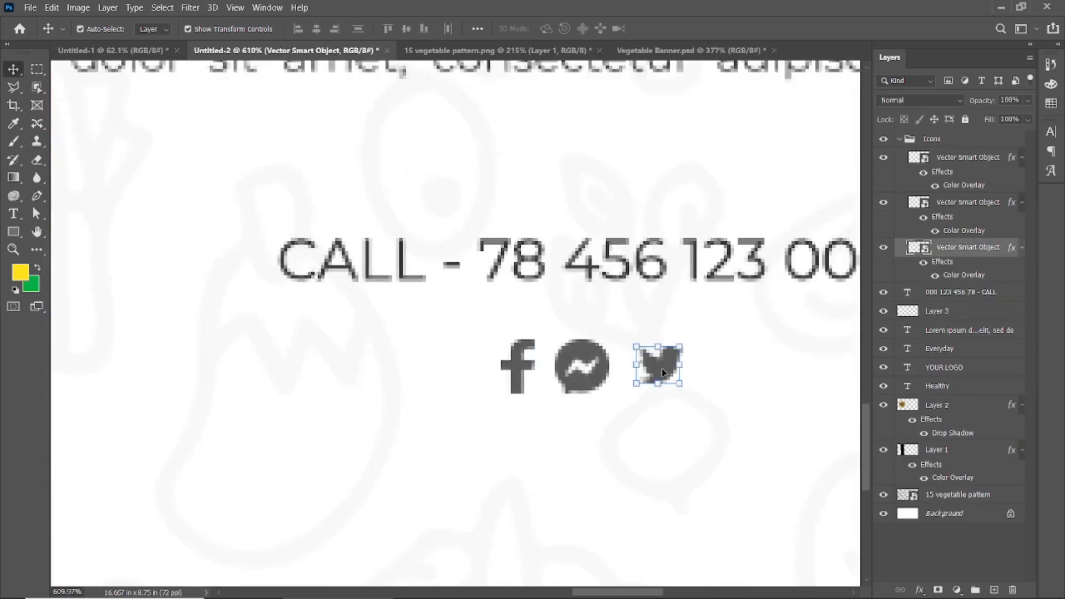
pyautogui.click(562, 536)
pyautogui.scroll(-10, 562, 536)
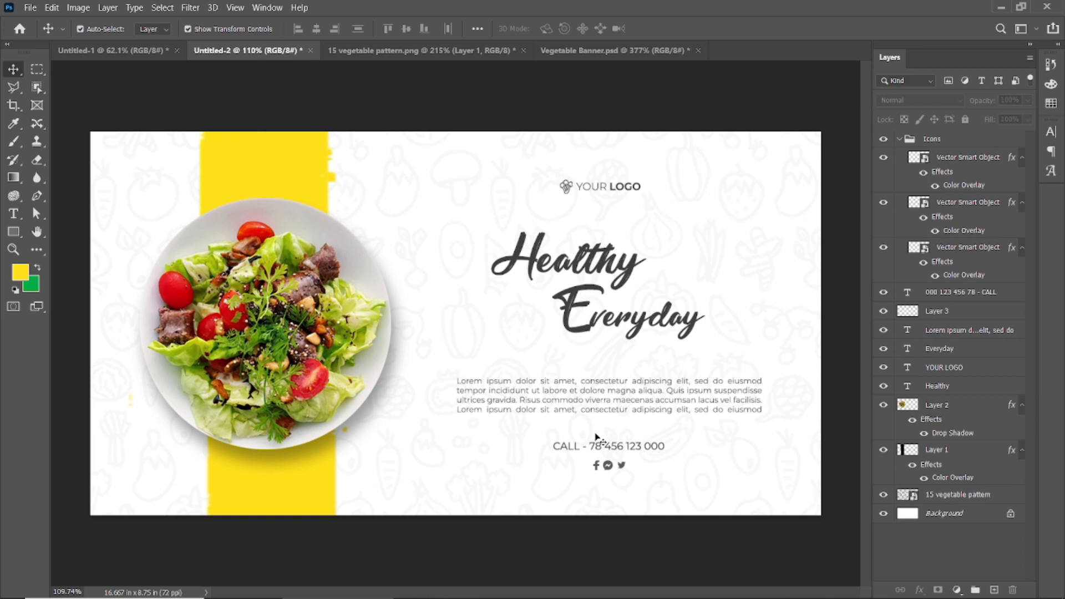
# Reduce the phone line's font size to 14 pt.
pyautogui.scroll(2, 639, 466)
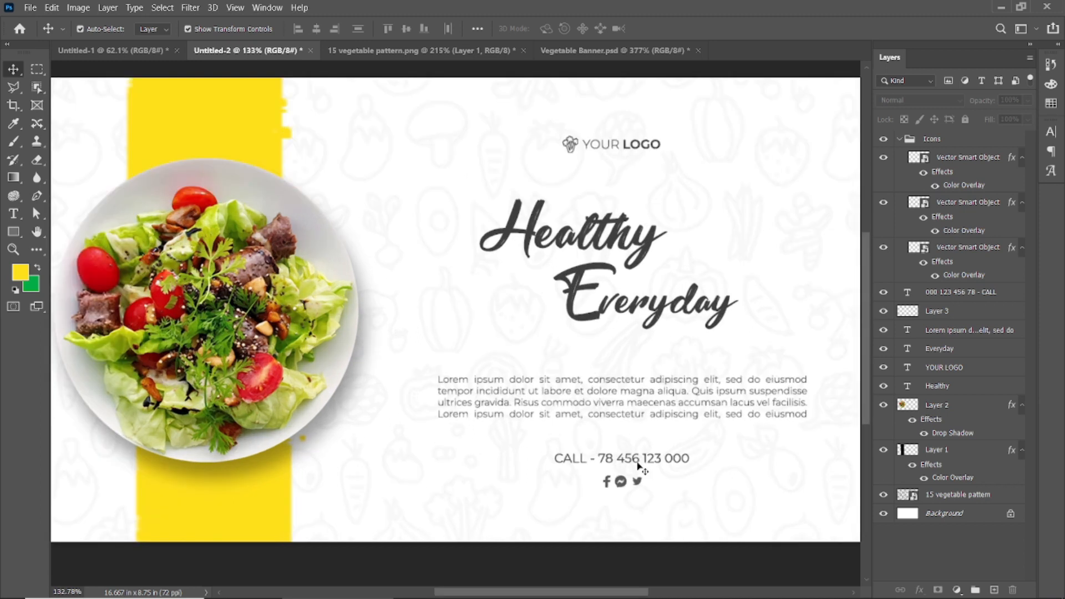
pyautogui.click(636, 460)
pyautogui.doubleClick(657, 460)
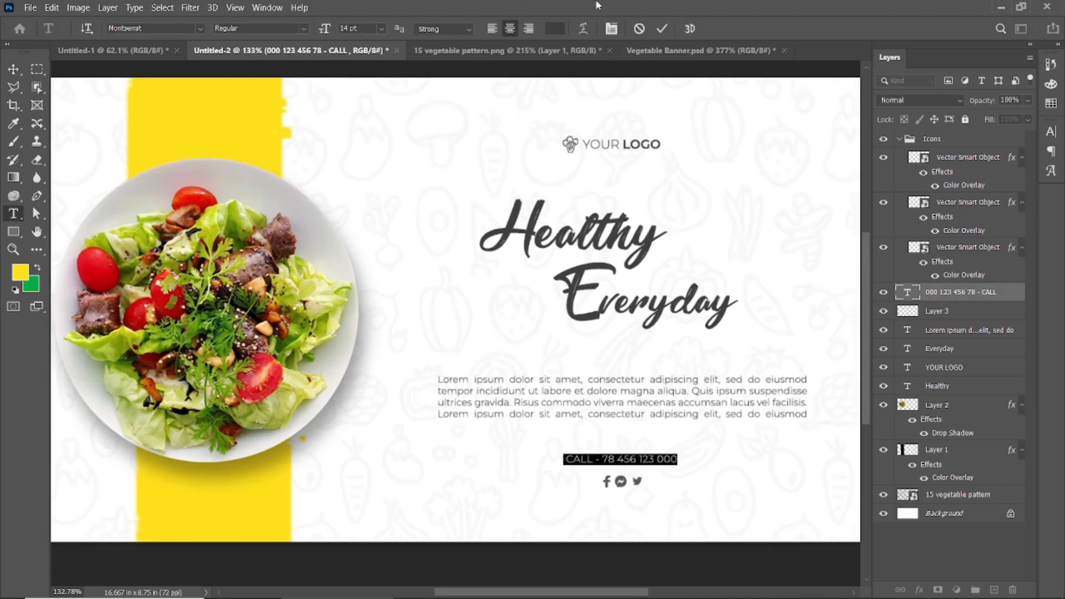
pyautogui.click(662, 29)
pyautogui.click(621, 569)
pyautogui.scroll(-5, 488, 471)
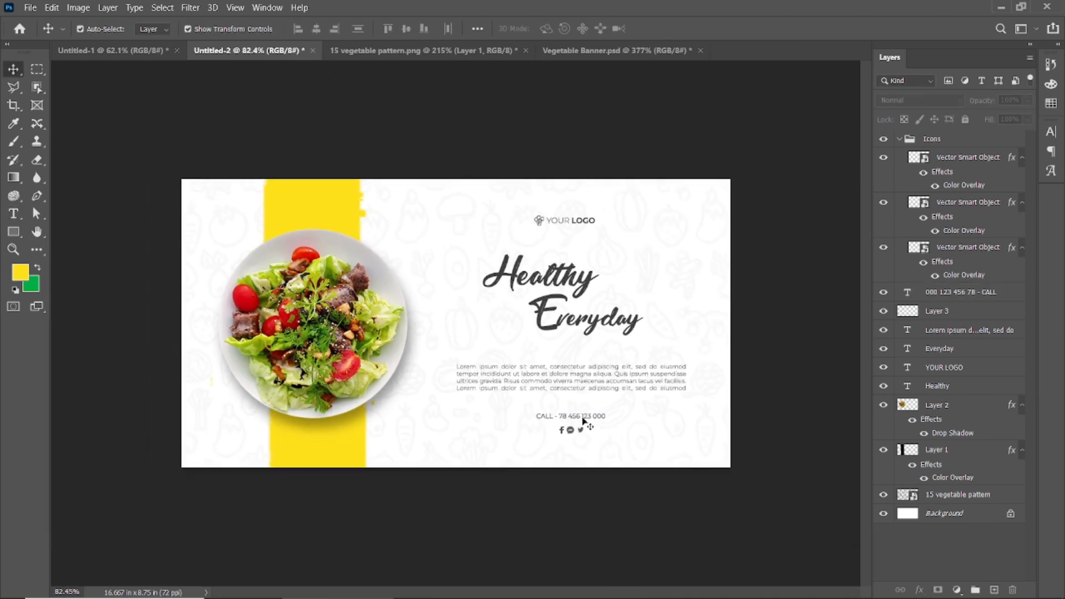
# Nudge the phone line and icons closer to the paragraph, and shift all three slightly lower on the banner.
pyautogui.scroll(5, 586, 448)
pyautogui.click(643, 468)
pyautogui.keyDown('ctrl'); pyautogui.click(939, 138); pyautogui.keyUp('ctrl')
pyautogui.press('Up')
pyautogui.press('Up')
pyautogui.press('Up')
pyautogui.press('Up')
pyautogui.press('Up')
pyautogui.press('Up')
pyautogui.press('Up')
pyautogui.press('Up')
pyautogui.keyDown('shift'); pyautogui.click(660, 393); pyautogui.keyUp('shift')
pyautogui.scroll(-2, 554, 406)
pyautogui.scroll(-1, 555, 407)
pyautogui.moveTo(652, 390); pyautogui.dragTo(653, 410)
pyautogui.click(621, 524)
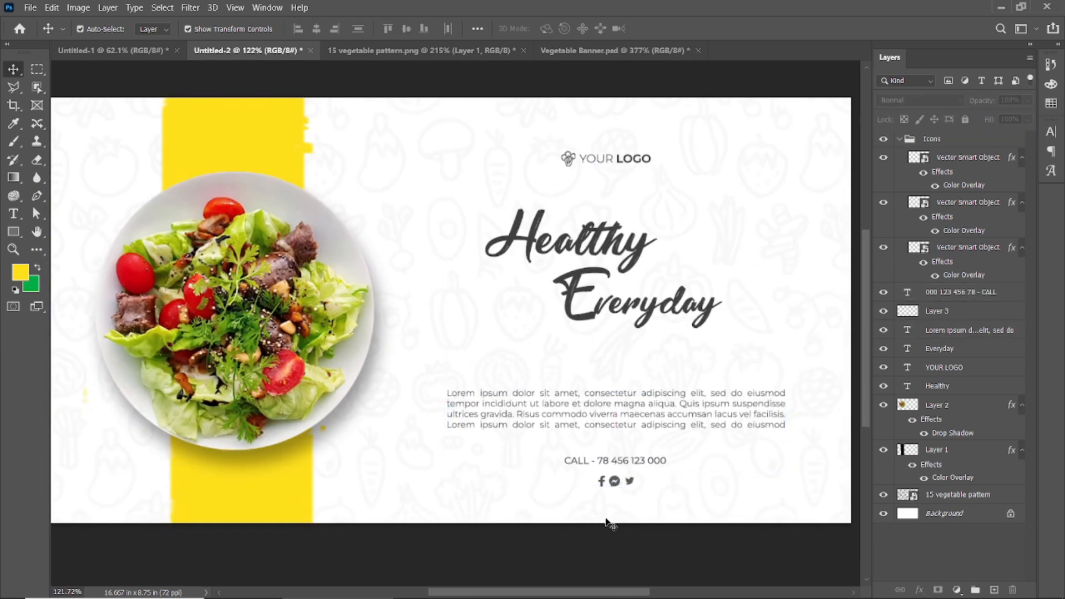
pyautogui.scroll(-2, 547, 435)
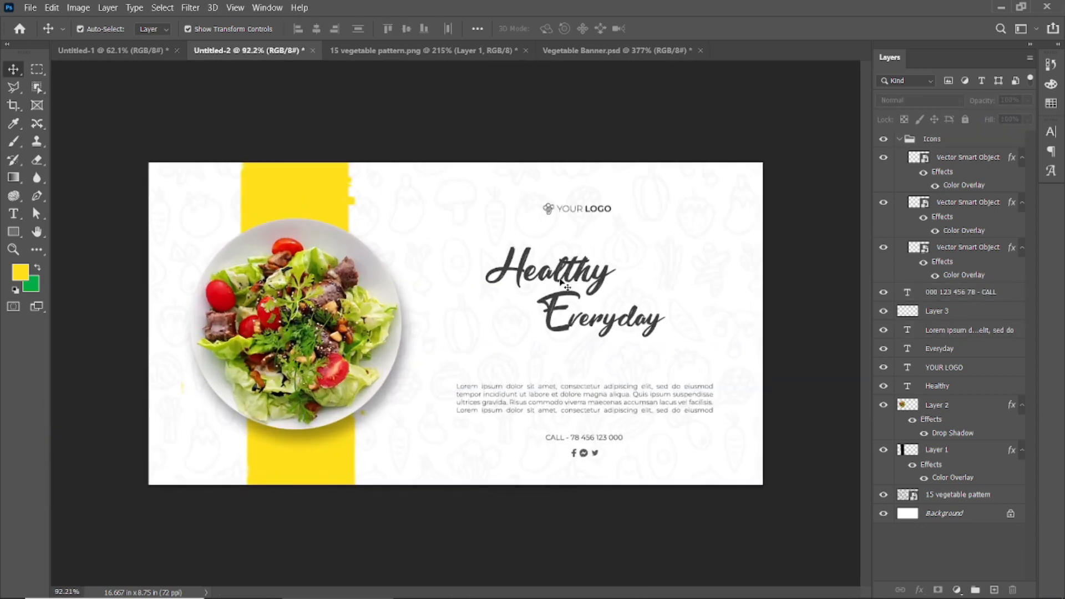
pyautogui.scroll(-1, 444, 367)
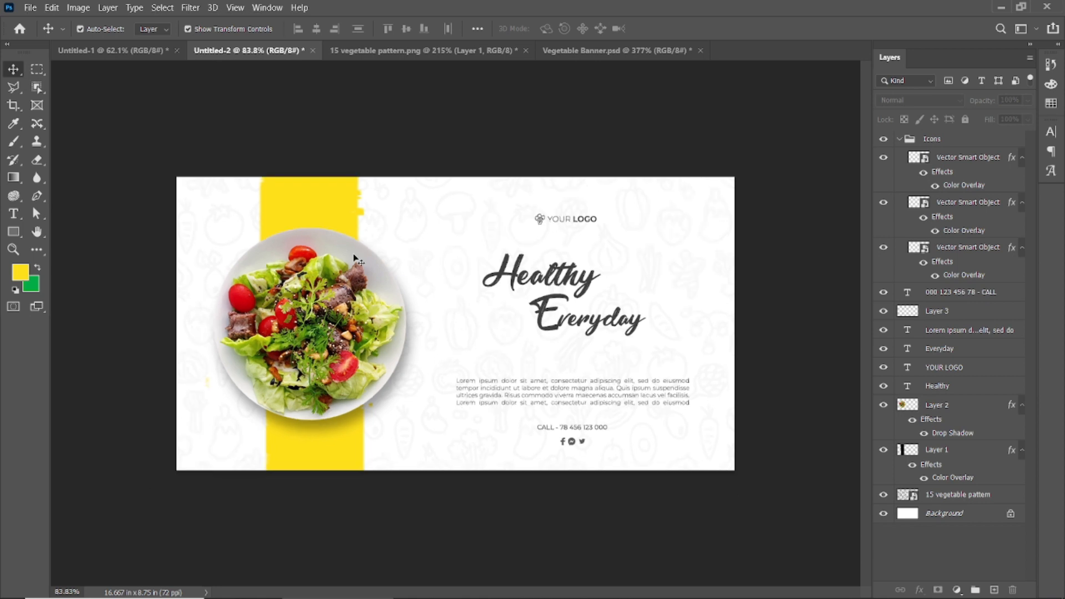
# Close 15 vegetable pattern.png and Vegetable Banner.psd without saving.
pyautogui.click(526, 50)
pyautogui.press('n')
pyautogui.click(487, 50)
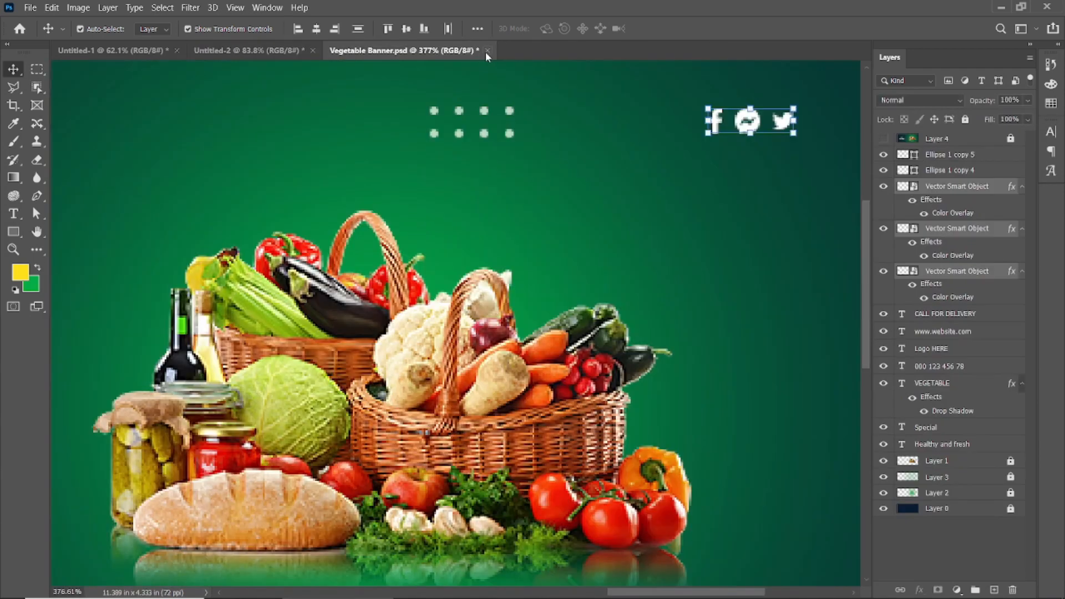
pyautogui.press('n')
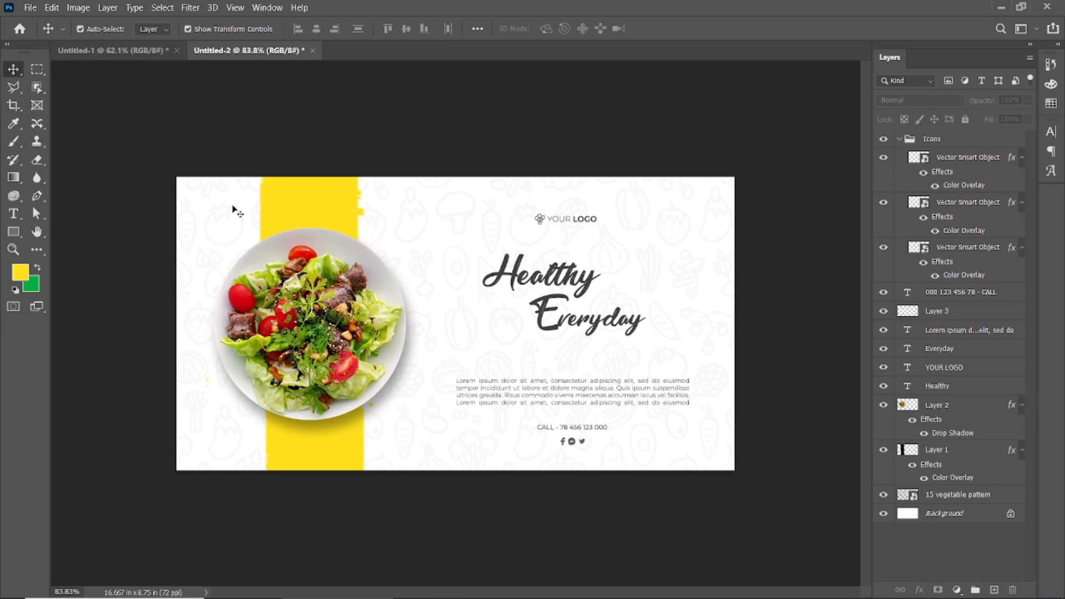
# Open the Pngtree green leaves PNG from the Downloads folder.
pyautogui.click(31, 8)
pyautogui.click(50, 35)
pyautogui.doubleClick(248, 136)
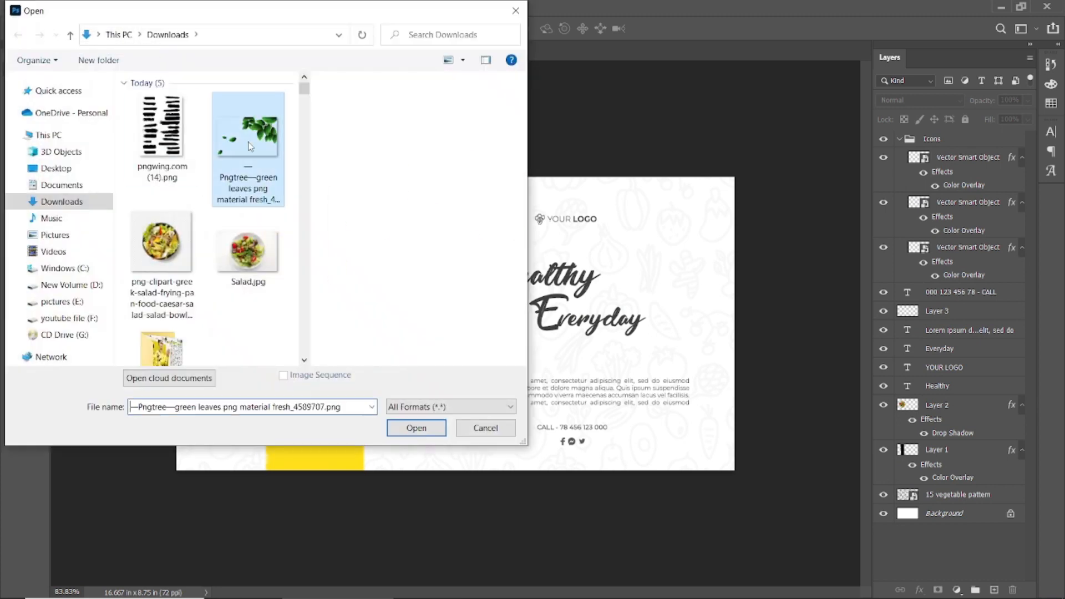
pyautogui.scroll(9, 239, 391)
pyautogui.moveTo(214, 449); pyautogui.dragTo(333, 388)
pyautogui.scroll(-7, 327, 388)
pyautogui.click(37, 69)
pyautogui.moveTo(401, 132); pyautogui.dragTo(802, 415)
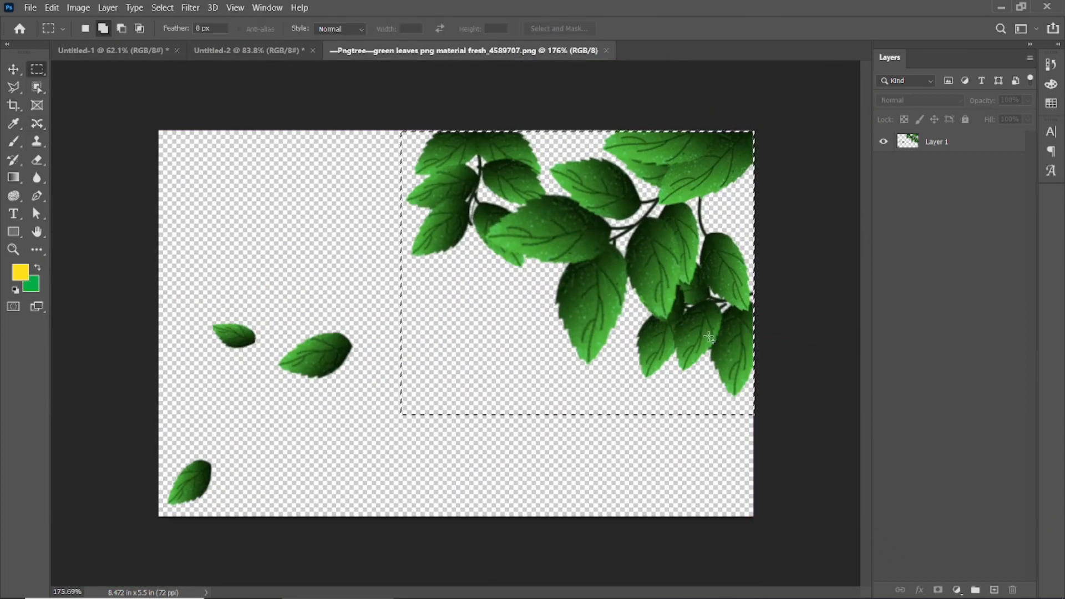
pyautogui.moveTo(204, 302); pyautogui.dragTo(257, 370)
pyautogui.click(86, 28)
pyautogui.click(191, 286)
# Try to isolate the smallest leaf with a rectangular selection and its inverse, and undo the attempt.
pyautogui.moveTo(194, 286); pyautogui.dragTo(261, 363)
pyautogui.moveTo(228, 328); pyautogui.dragTo(263, 359)
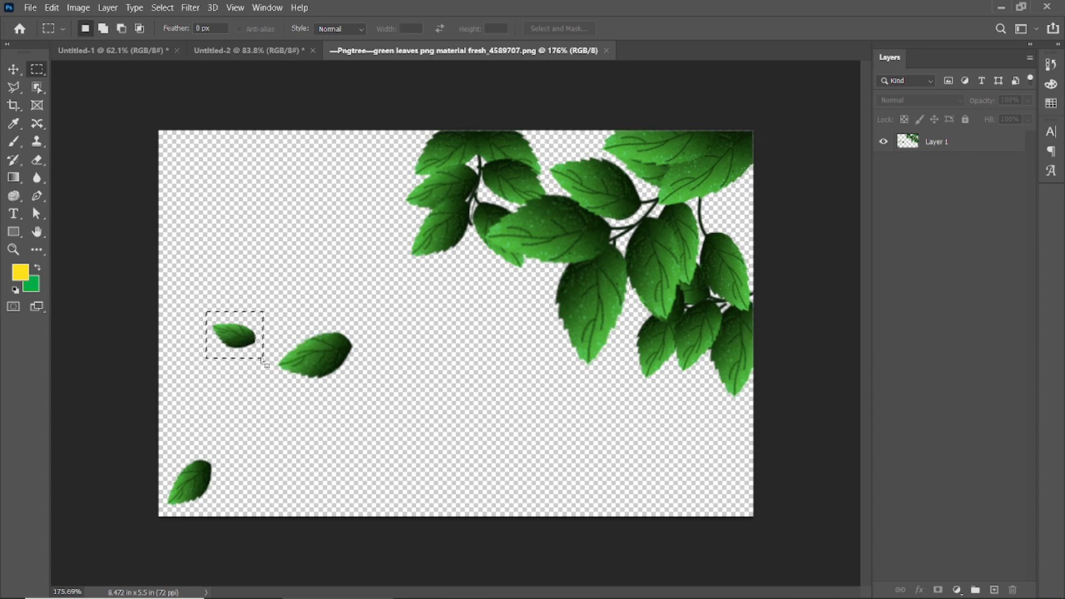
pyautogui.hotkey('ctrl', 'shift', 'i')
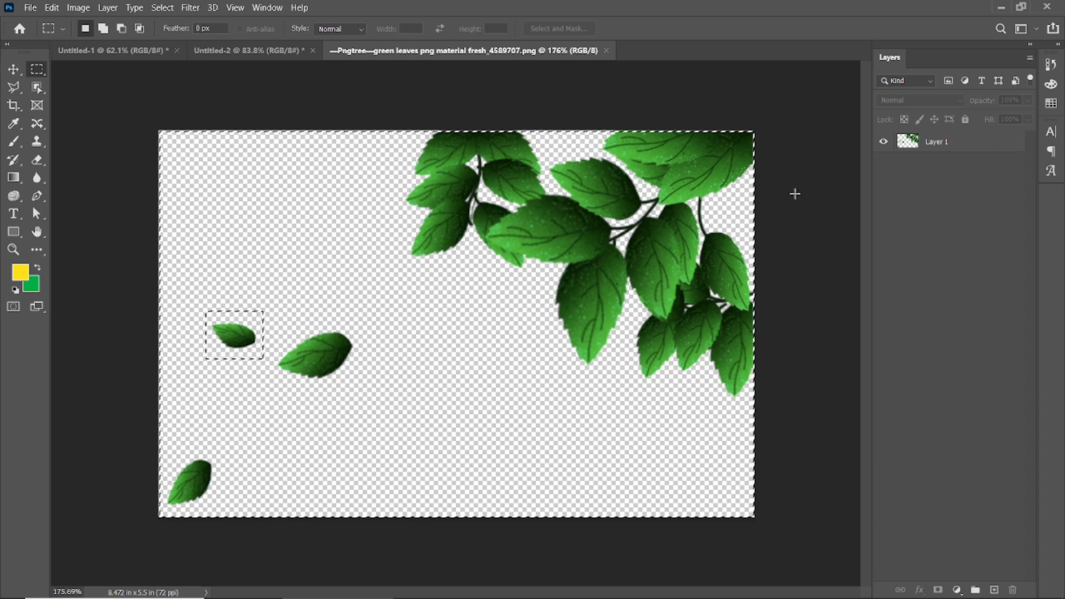
pyautogui.press('v')
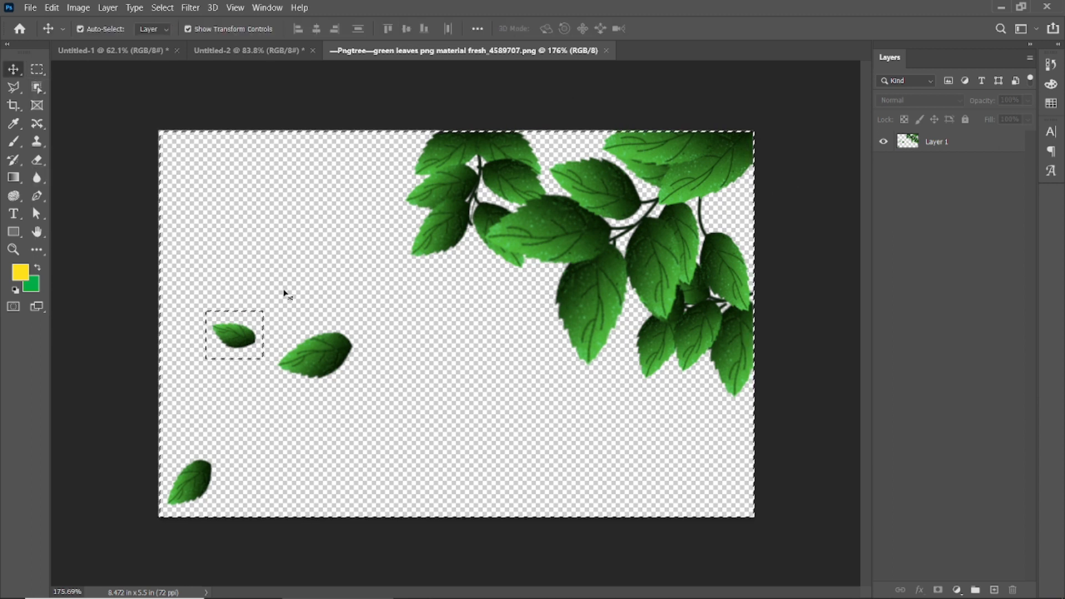
pyautogui.moveTo(232, 339); pyautogui.dragTo(261, 343)
pyautogui.hotkey('ctrl', 'z')
pyautogui.hotkey('ctrl', 'z')
pyautogui.hotkey('ctrl', 'z')
pyautogui.click(152, 213)
# Delete everything on Layer 1 except the small middle-left leaf, using an inverted rectangular selection, and deselect.
pyautogui.click(953, 147)
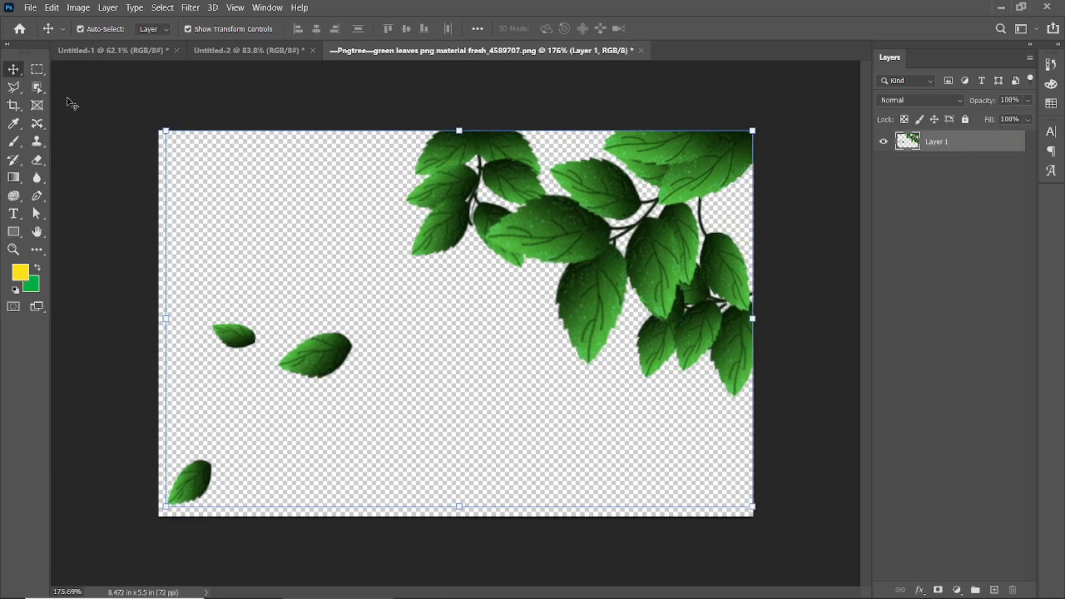
pyautogui.click(37, 70)
pyautogui.moveTo(194, 304); pyautogui.dragTo(263, 364)
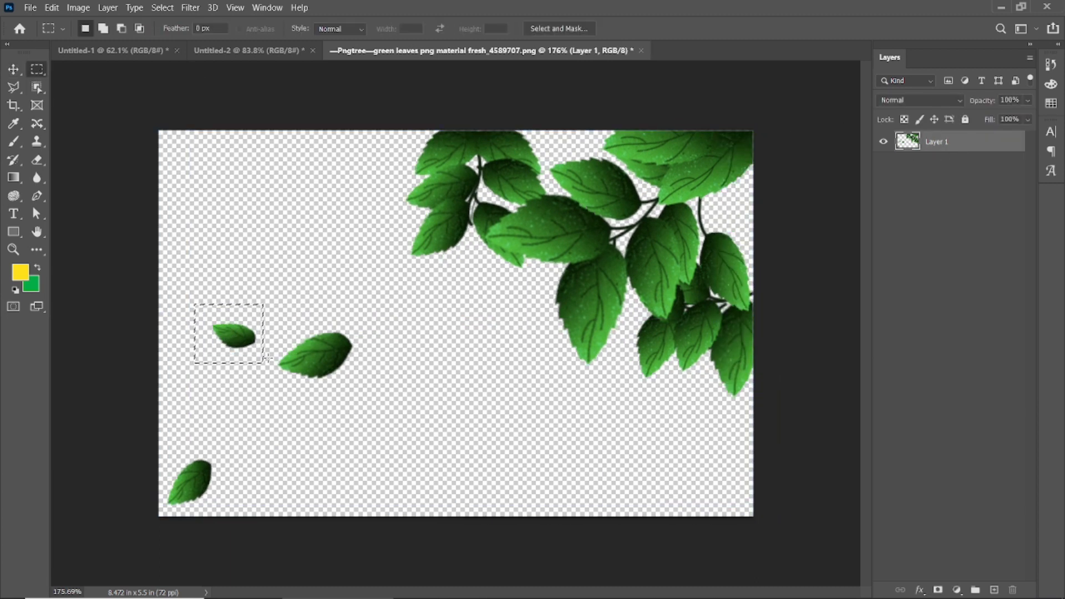
pyautogui.press('Delete')
pyautogui.hotkey('ctrl', 'd')
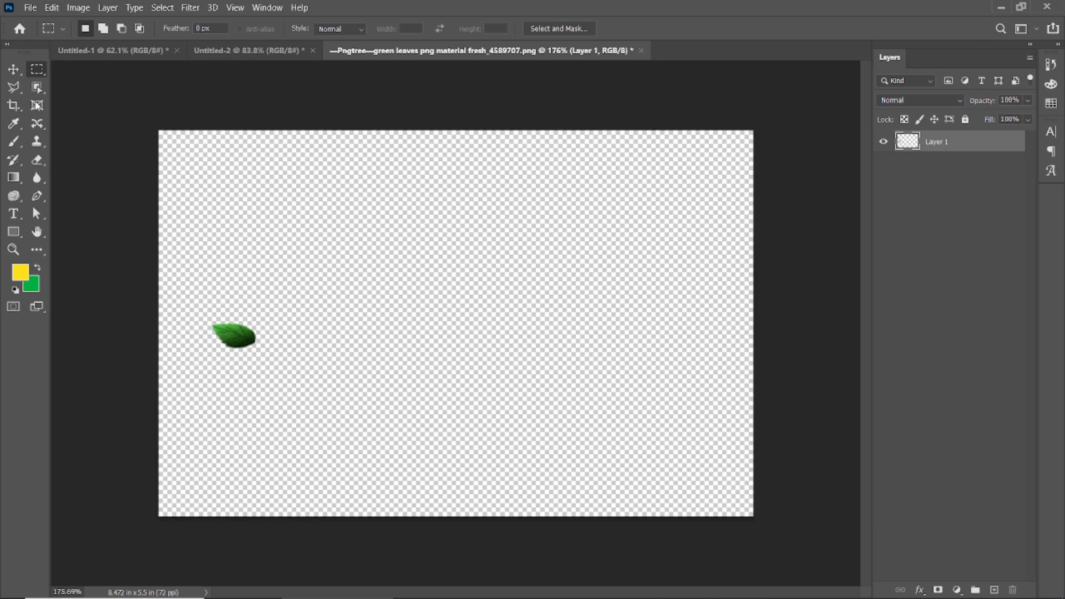
# Copy the isolated leaf into the Untitled-2 banner, shrink it, rotate it about 33.6°, and place it between the plate and headline.
pyautogui.press('v')
pyautogui.click(217, 324)
pyautogui.moveTo(217, 324); pyautogui.dragTo(442, 314)
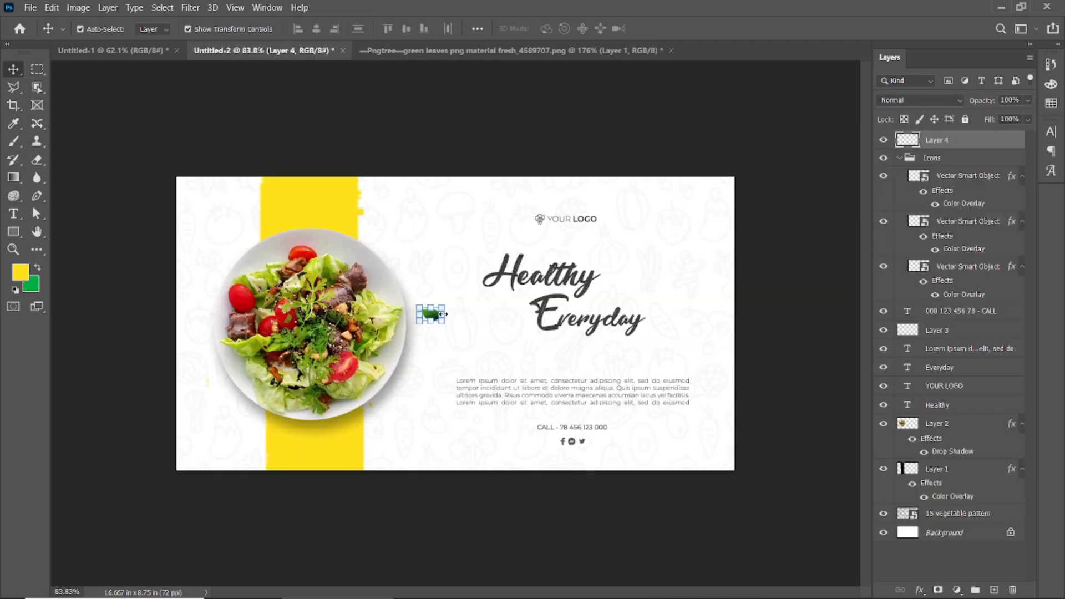
pyautogui.hotkey('ctrl', 't')
pyautogui.keyDown('alt'); pyautogui.scroll(3, 431, 305); pyautogui.keyUp('alt')
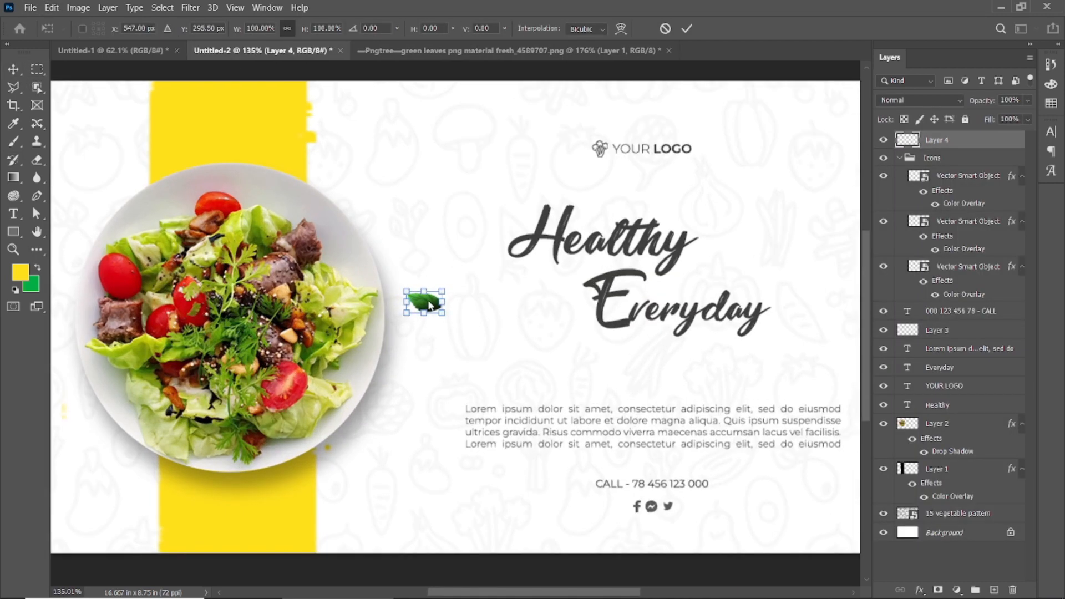
pyautogui.moveTo(436, 298); pyautogui.dragTo(483, 271)
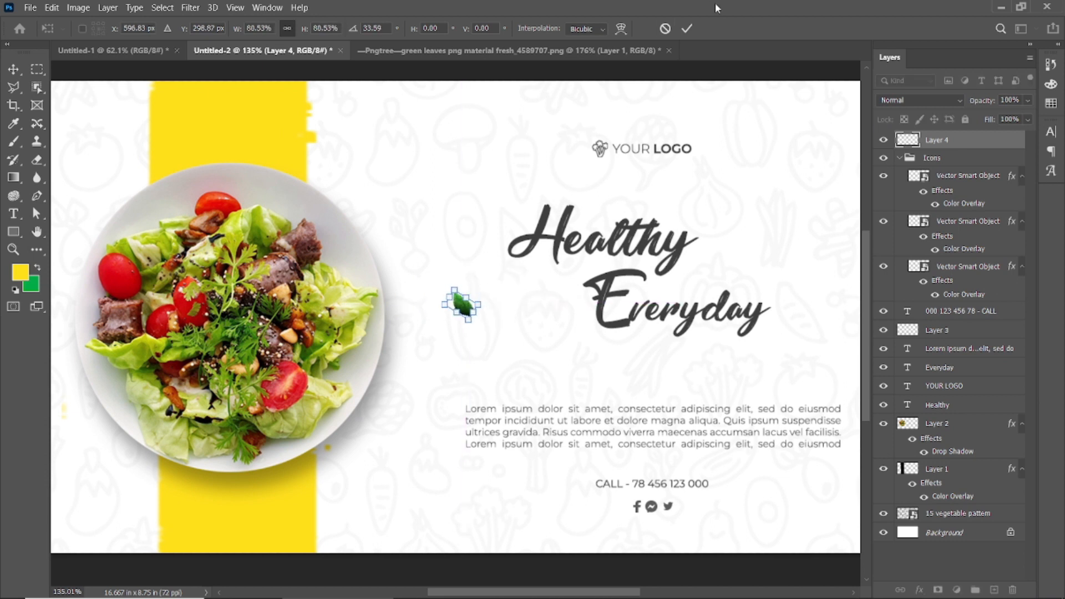
pyautogui.press('Return')
# Duplicate the leaf to the right of the Healthy headline and scale the copy down.
pyautogui.keyDown('alt'); pyautogui.moveTo(465, 310); pyautogui.dragTo(809, 219); pyautogui.keyUp('alt')
pyautogui.hotkey('ctrl', 't')
pyautogui.press('Return')
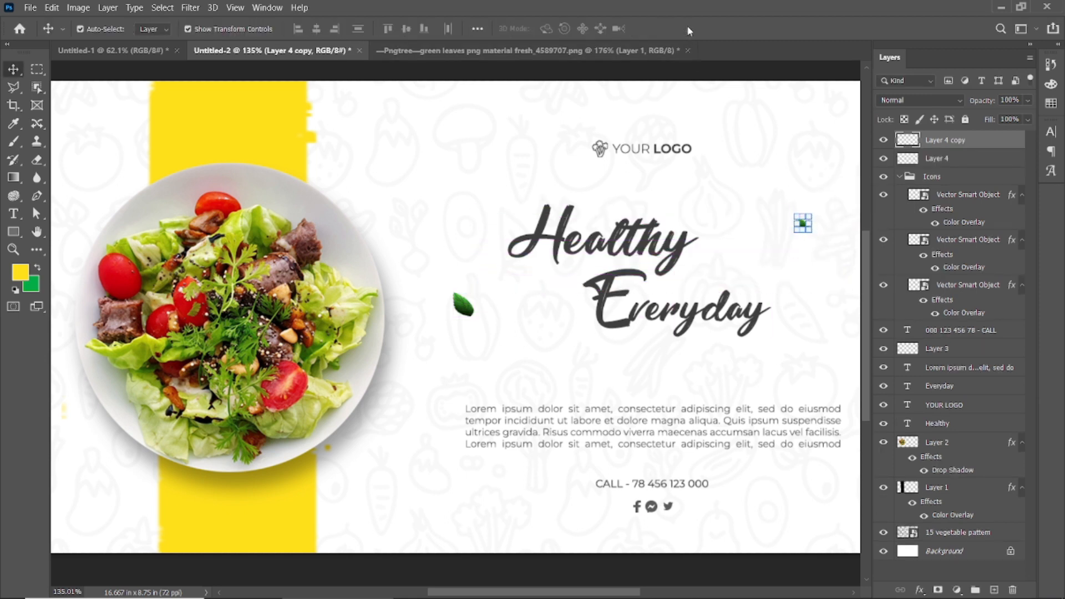
# Duplicate the middle leaf to the lower end of the yellow band, shrinking and rotating the copy.
pyautogui.click(515, 276)
pyautogui.keyDown('alt'); pyautogui.moveTo(465, 310); pyautogui.dragTo(334, 521); pyautogui.keyUp('alt')
pyautogui.click(687, 28)
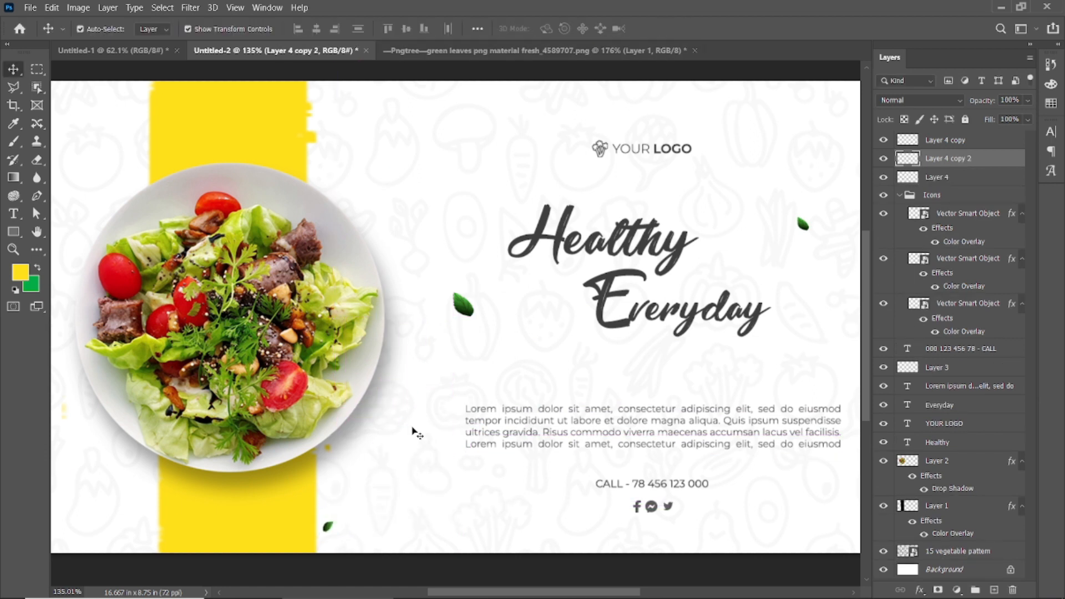
pyautogui.click(415, 432)
# Duplicate the middle leaf to the plate's left edge, rotate the copy, and move its layer beneath the plate layer.
pyautogui.scroll(-3, 417, 427)
pyautogui.click(457, 320)
pyautogui.keyDown('alt'); pyautogui.moveTo(458, 316); pyautogui.dragTo(186, 311); pyautogui.keyUp('alt')
pyautogui.hotkey('ctrl', 't')
pyautogui.click(686, 28)
pyautogui.moveTo(1002, 182); pyautogui.dragTo(998, 516)
pyautogui.click(502, 127)
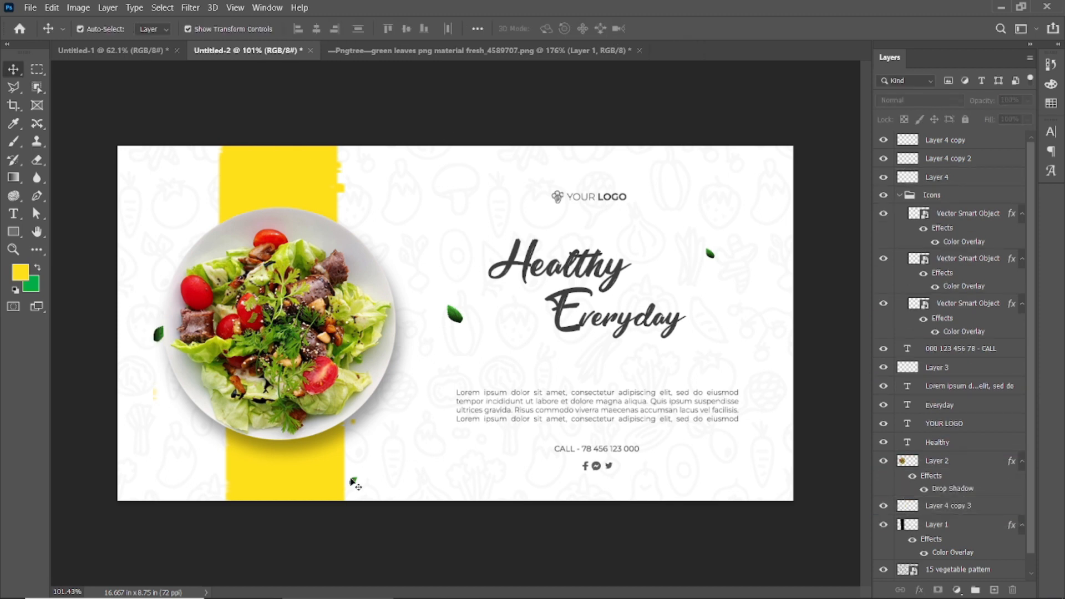
# Apply a Gaussian Blur with a 1.3-pixel radius to the leaf beside the yellow band's lower end.
pyautogui.click(354, 483)
pyautogui.click(191, 8)
pyautogui.moveTo(266, 168)
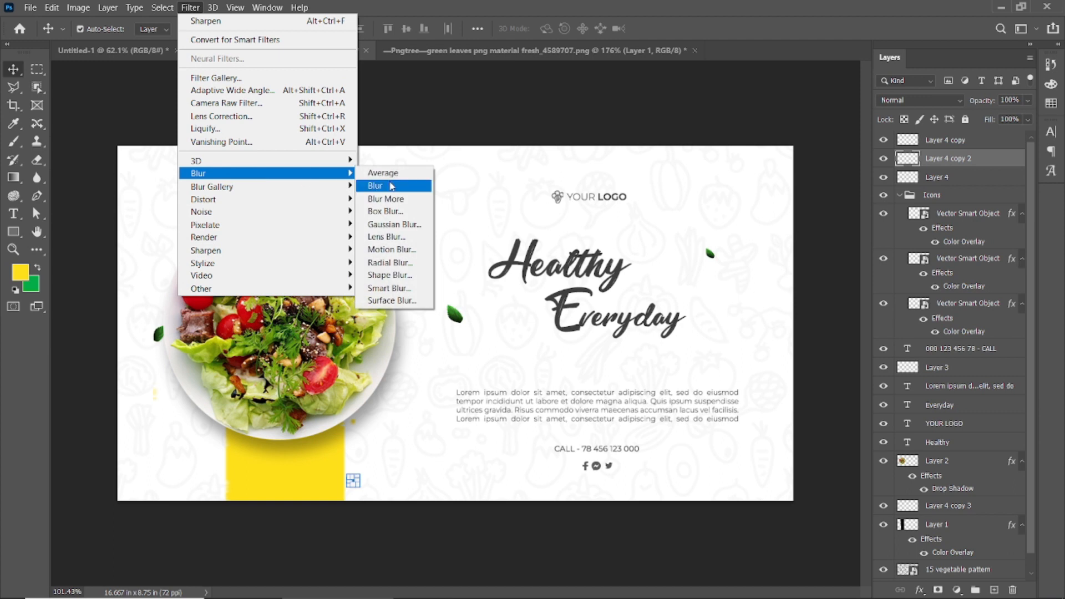
pyautogui.click(391, 221)
pyautogui.moveTo(899, 368); pyautogui.dragTo(856, 372)
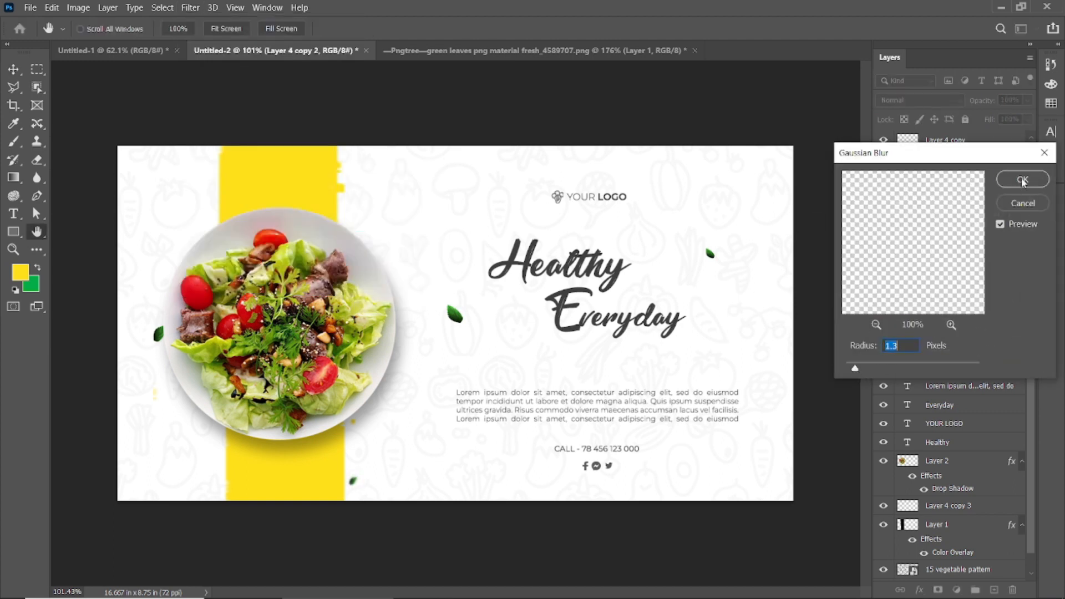
pyautogui.click(1023, 180)
# Repeat the last Gaussian Blur on the leaf to the right of the headline.
pyautogui.click(710, 254)
pyautogui.click(190, 7)
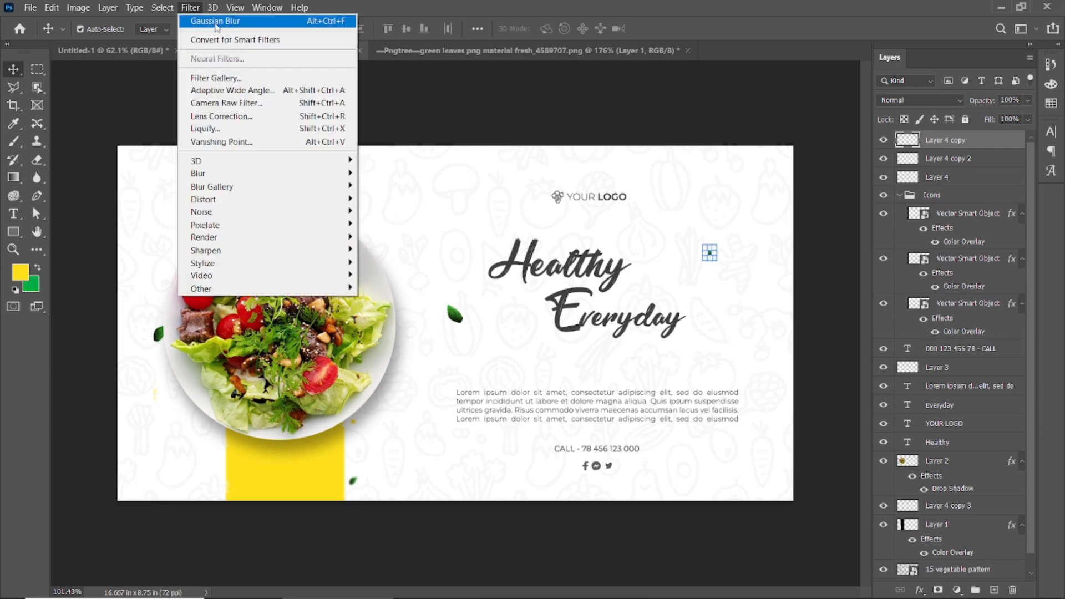
pyautogui.click(216, 21)
# Apply a Radial Blur to the leaf between the plate and the headline, and deselect it.
pyautogui.click(455, 315)
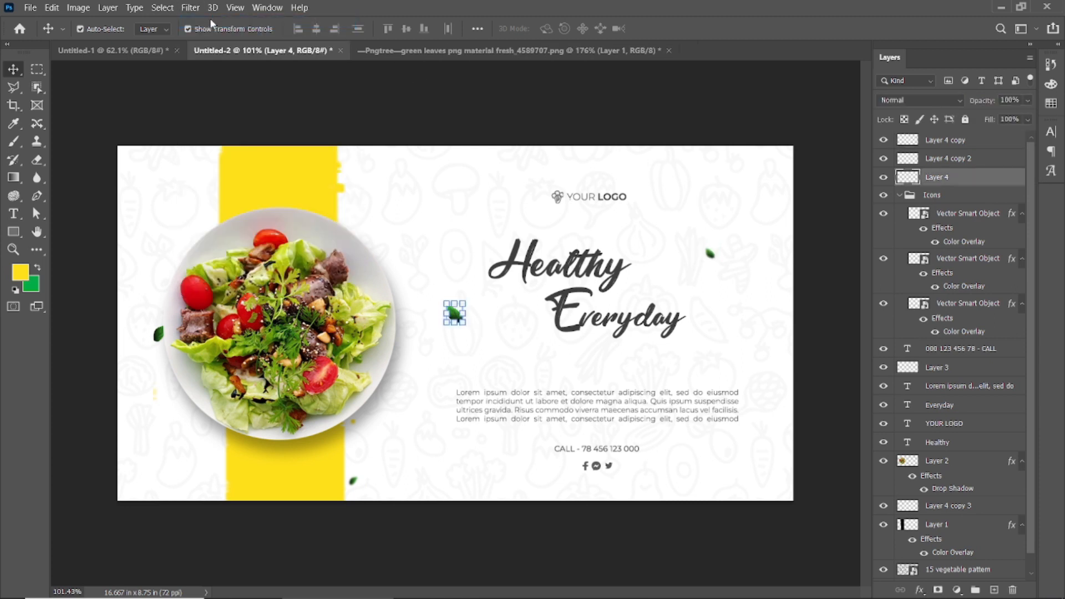
pyautogui.click(191, 8)
pyautogui.moveTo(222, 173)
pyautogui.click(399, 262)
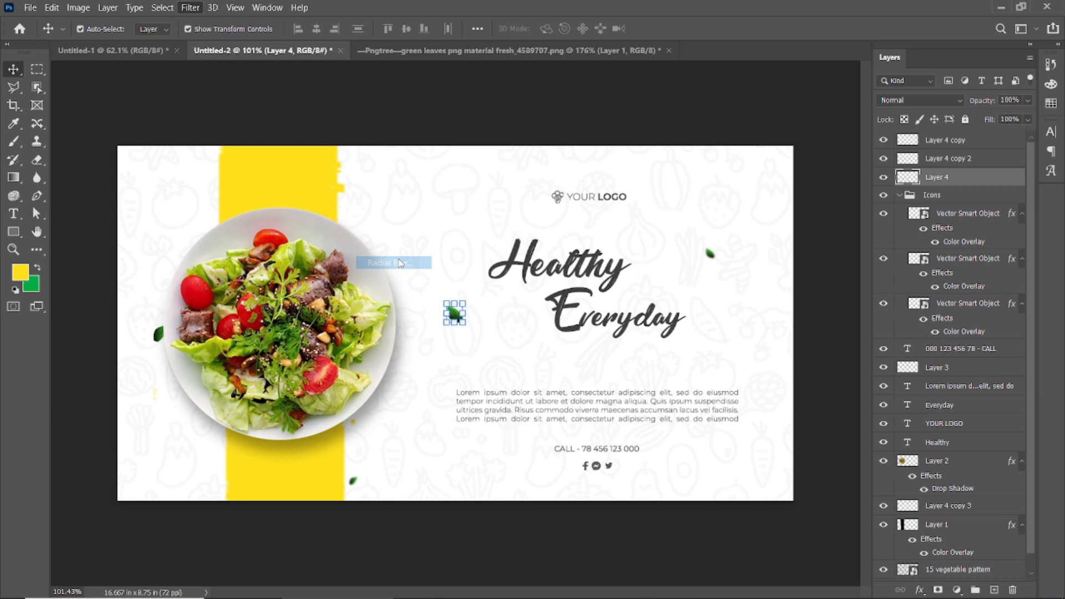
pyautogui.click(776, 163)
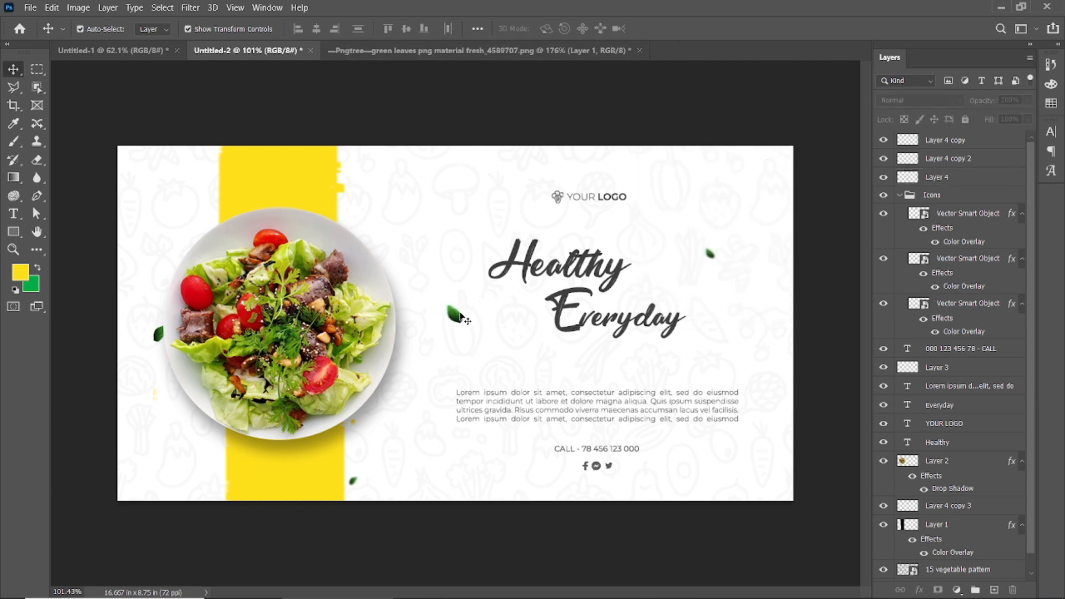
# Apply a Gaussian Blur with a 0.9-pixel radius to the leaf between the plate and the headline.
pyautogui.click(190, 7)
pyautogui.moveTo(222, 172)
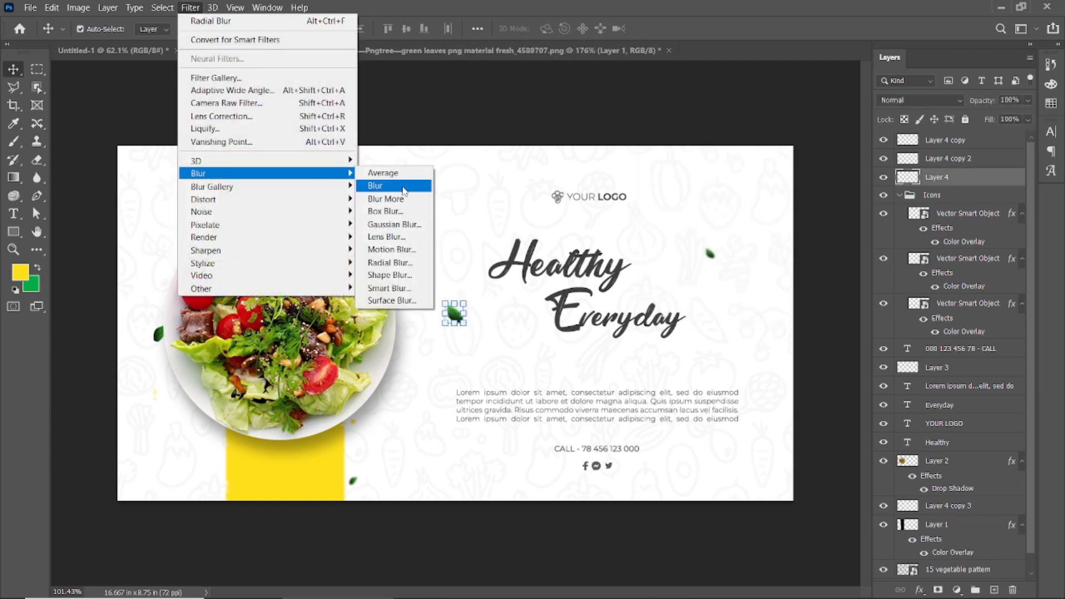
pyautogui.click(392, 225)
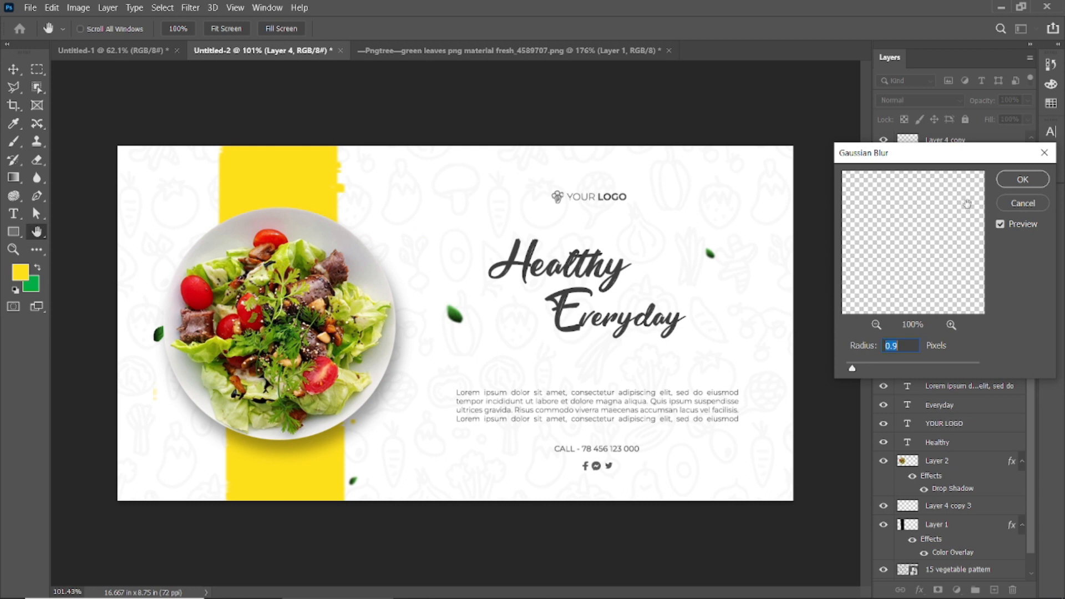
pyautogui.click(1023, 179)
pyautogui.press('v')
# Repeat the last Gaussian Blur on the leaf at the plate's left edge and deselect it.
pyautogui.click(159, 334)
pyautogui.click(196, 10)
pyautogui.click(206, 24)
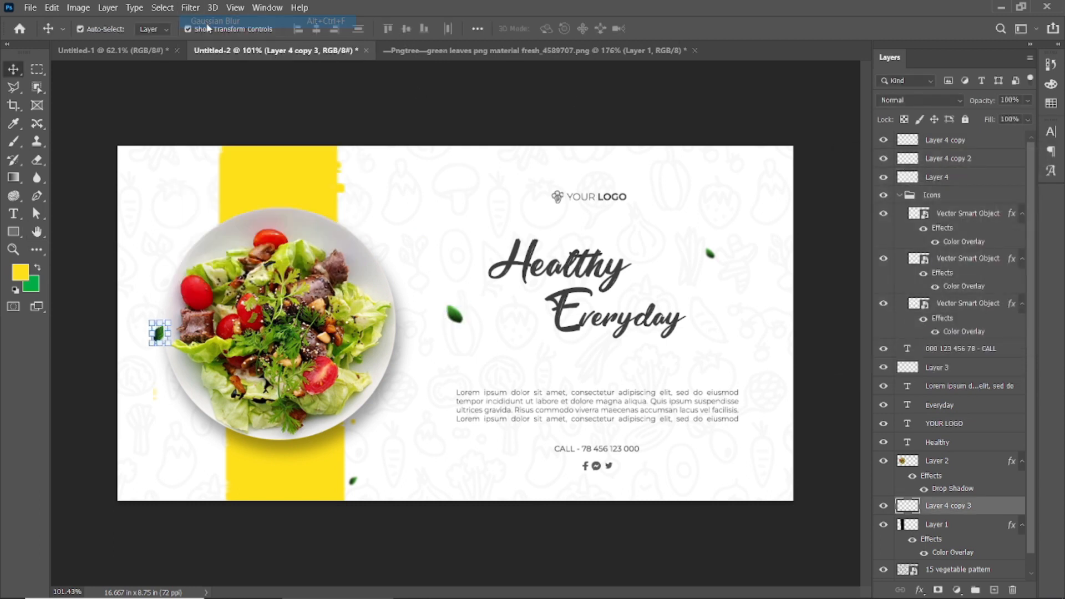
pyautogui.click(488, 100)
pyautogui.scroll(-3, 506, 326)
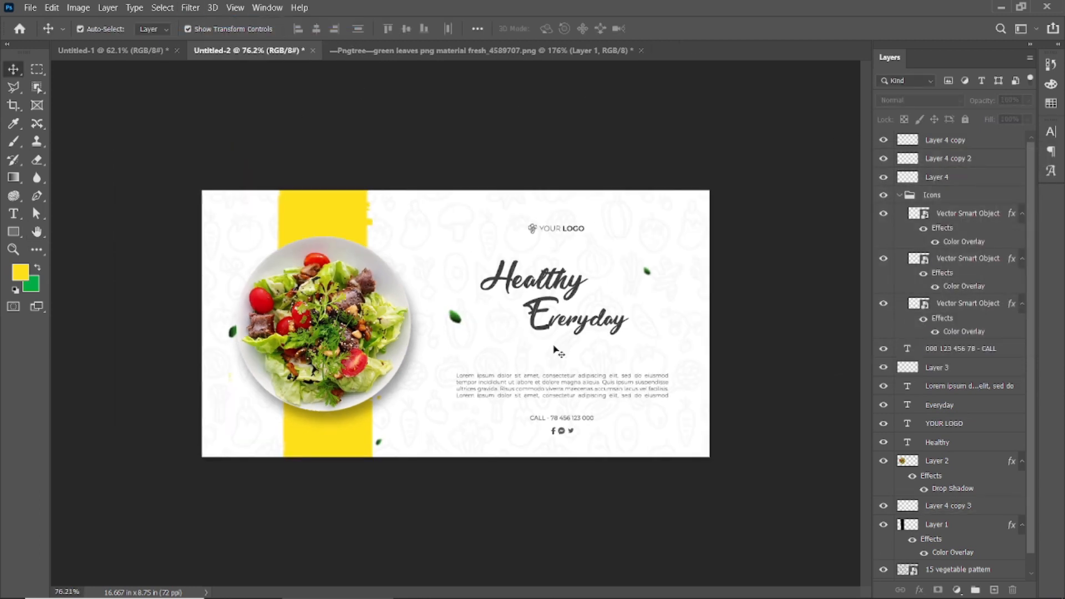
# Duplicate the middle leaf to the banner's lower-right corner and apply a 1.2-pixel Gaussian Blur to the copy.
pyautogui.scroll(3, 486, 335)
pyautogui.moveTo(469, 312); pyautogui.dragTo(755, 467)
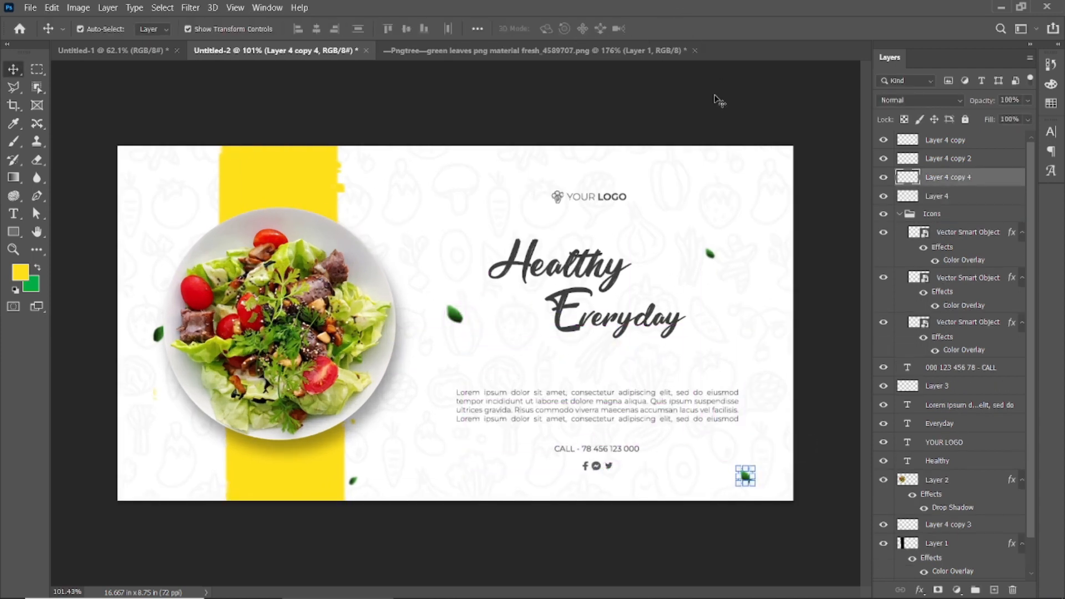
pyautogui.click(191, 7)
pyautogui.moveTo(205, 172)
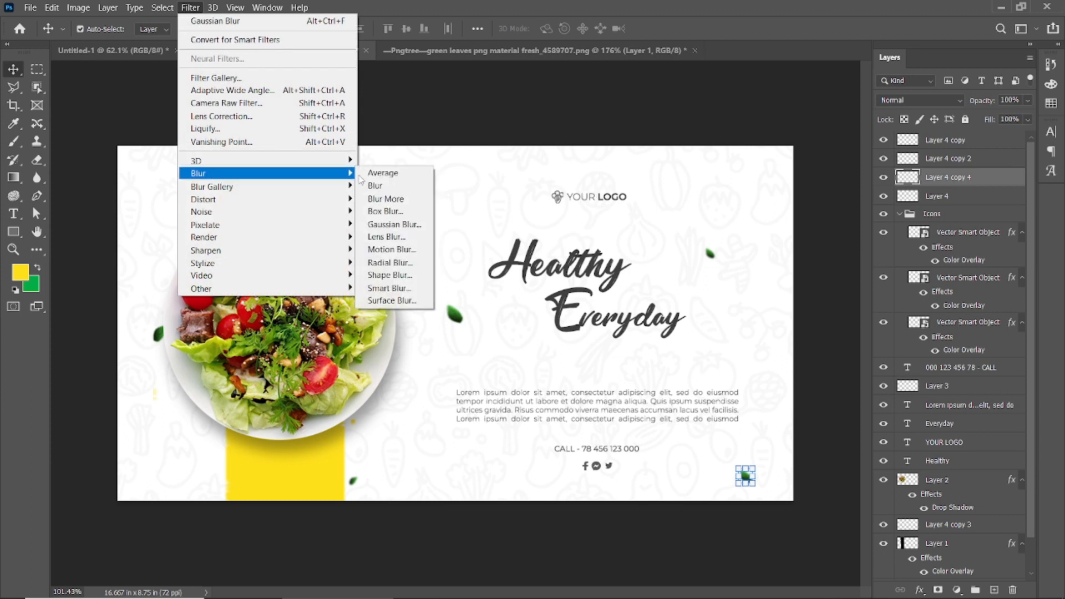
pyautogui.click(383, 225)
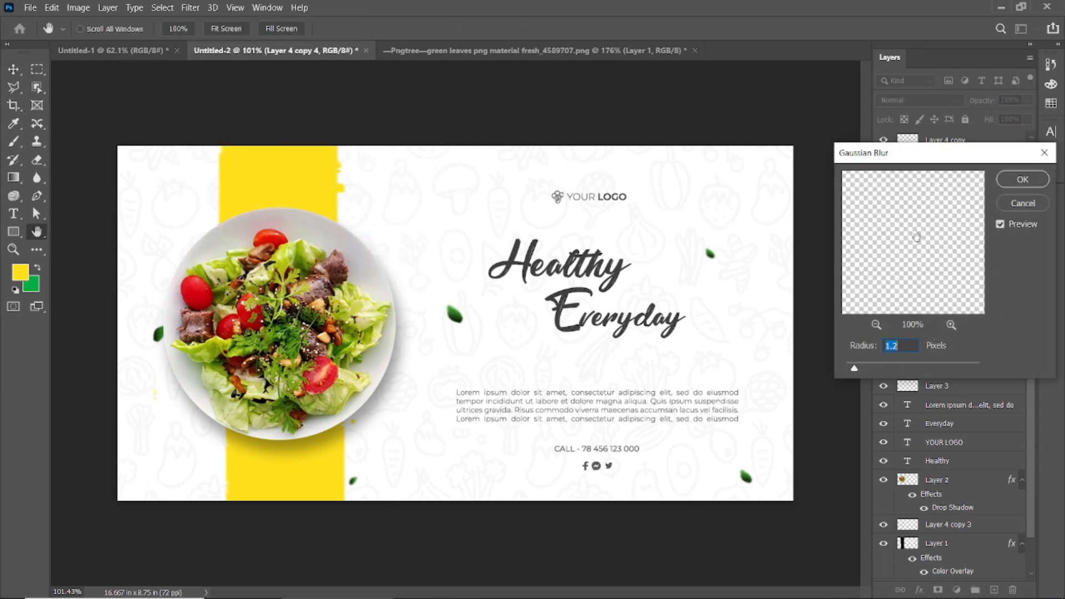
pyautogui.click(1005, 184)
pyautogui.click(731, 103)
# Group the four leaf layers above the Icons group and name the group Leaves.
pyautogui.click(975, 199)
pyautogui.keyDown('shift'); pyautogui.click(978, 142); pyautogui.keyUp('shift')
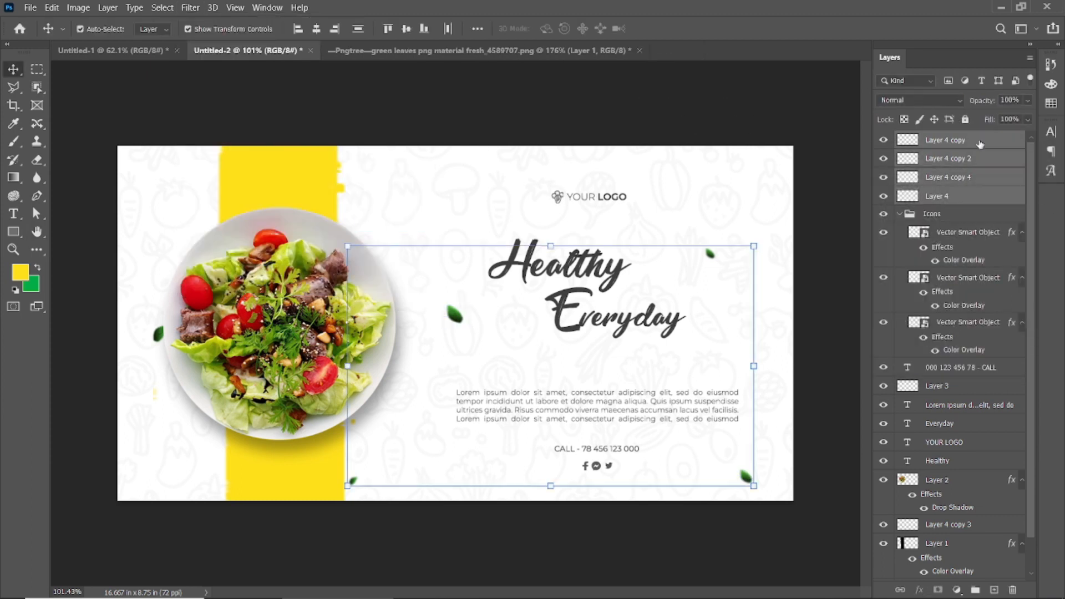
pyautogui.hotkey('ctrl', 'g')
pyautogui.doubleClick(935, 140)
pyautogui.write('Leaves')
pyautogui.press('Return')
pyautogui.click(308, 99)
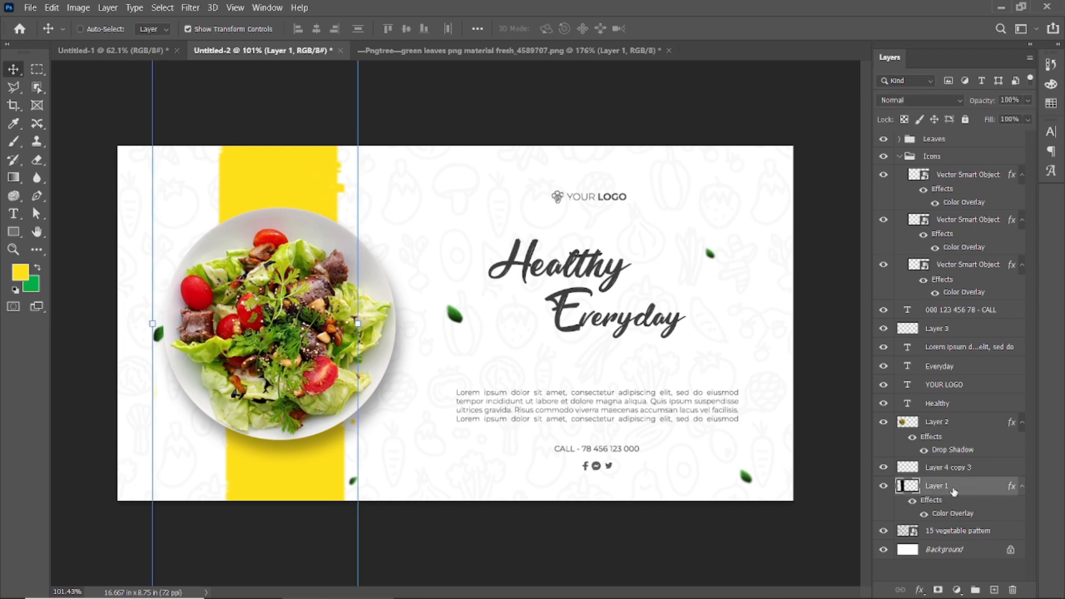
# Group the yellow band's Layer 1, name the group Brush, and collapse it.
pyautogui.hotkey('ctrl', 'g')
pyautogui.doubleClick(935, 485)
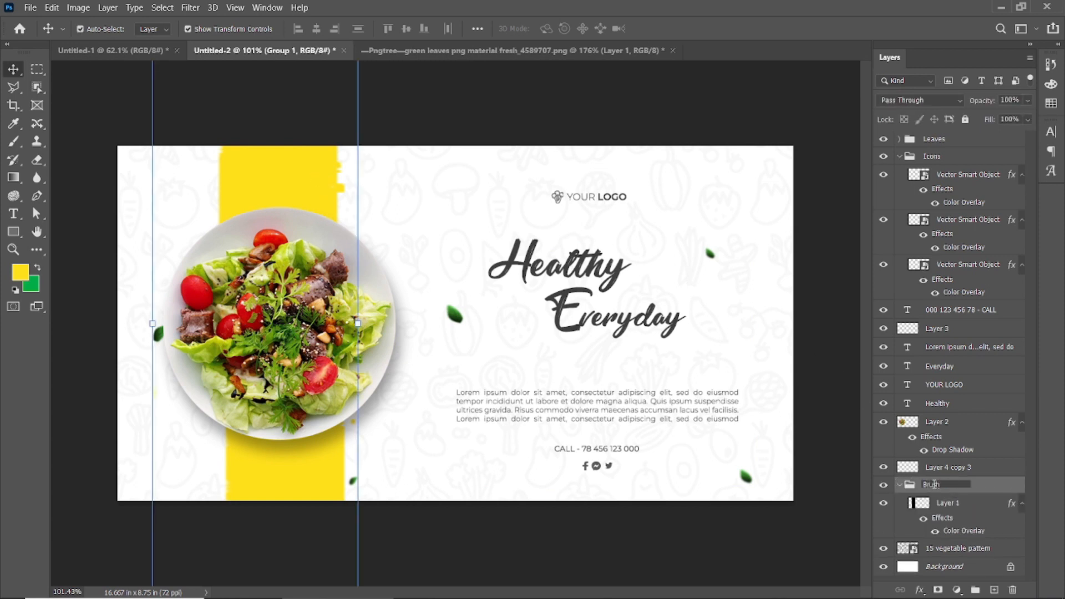
pyautogui.press('Return')
pyautogui.click(900, 485)
# Group the 15 vegetable pattern layer, name the group B Pattern, and collapse it.
pyautogui.click(893, 507)
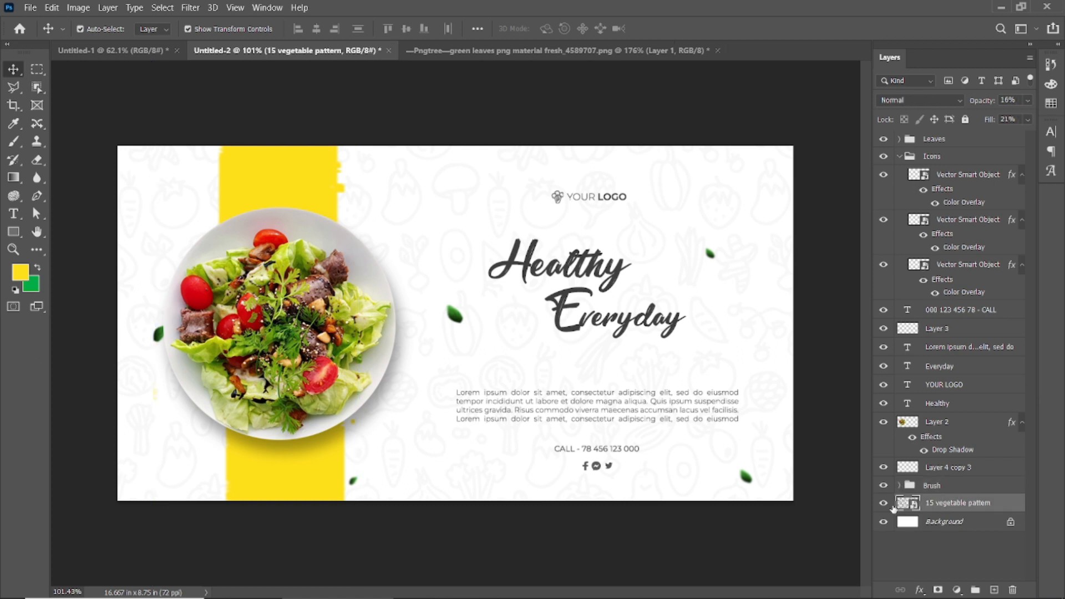
pyautogui.hotkey('ctrl', 'g')
pyautogui.doubleClick(937, 503)
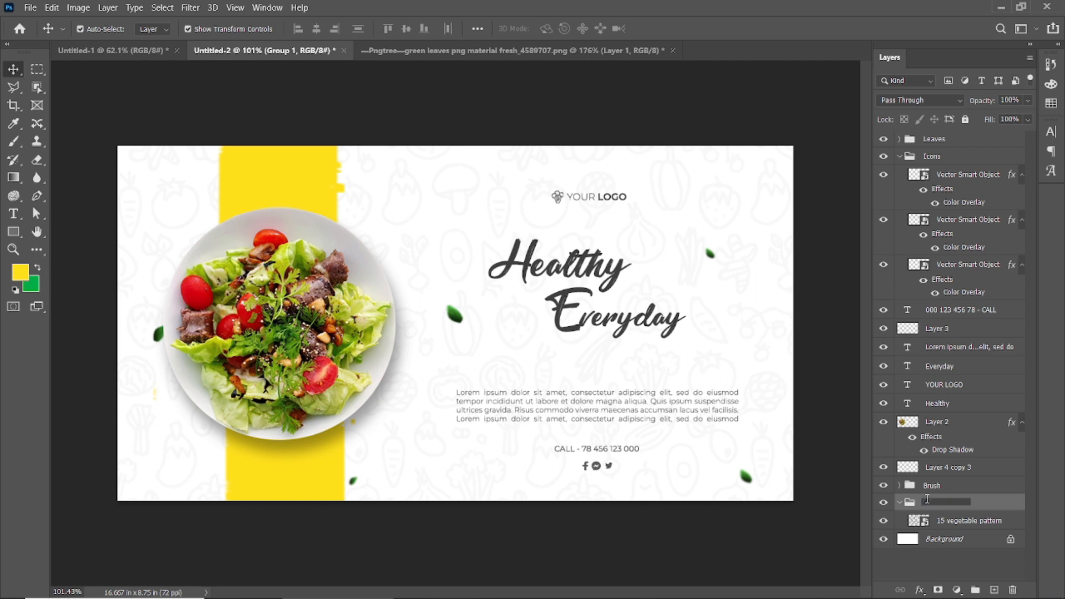
pyautogui.write('B Pattern')
pyautogui.press('Return')
pyautogui.click(905, 504)
# Group the plate's Layer 2, name the group Plate, and collapse it.
pyautogui.click(938, 423)
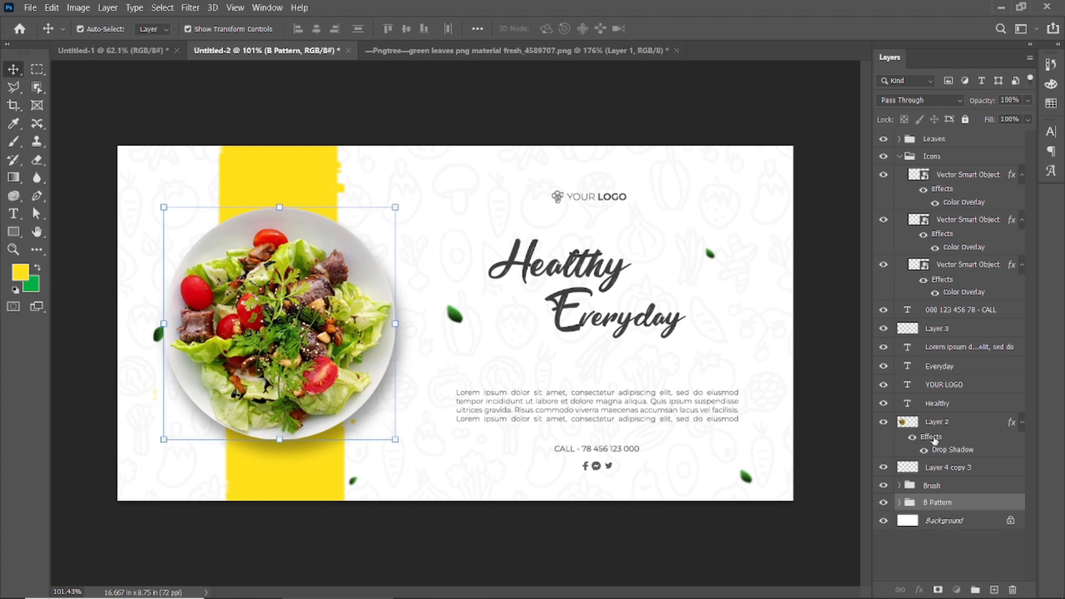
pyautogui.click(938, 469)
pyautogui.click(937, 422)
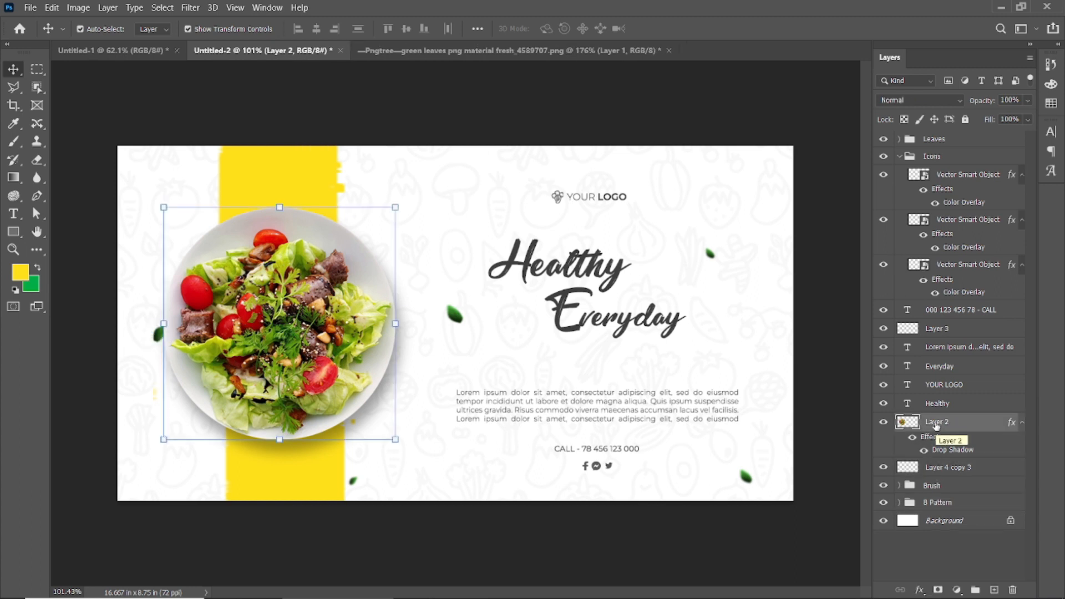
pyautogui.hotkey('ctrl', 'g')
pyautogui.doubleClick(933, 421)
pyautogui.write('Plate')
pyautogui.press('Return')
pyautogui.click(900, 422)
# Group the paragraph, headline and YOUR LOGO text layers as Text, and move the phone line layer into that group.
pyautogui.click(950, 349)
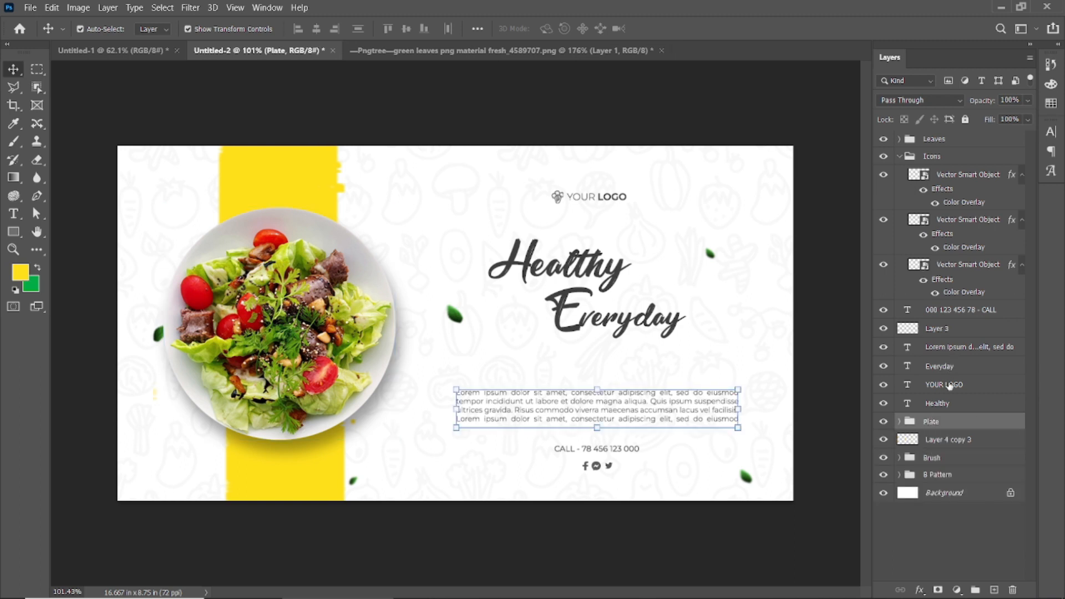
pyautogui.keyDown('shift'); pyautogui.click(942, 407); pyautogui.keyUp('shift')
pyautogui.hotkey('ctrl', 'g')
pyautogui.doubleClick(934, 346)
pyautogui.write('Text')
pyautogui.press('Return')
pyautogui.click(934, 330)
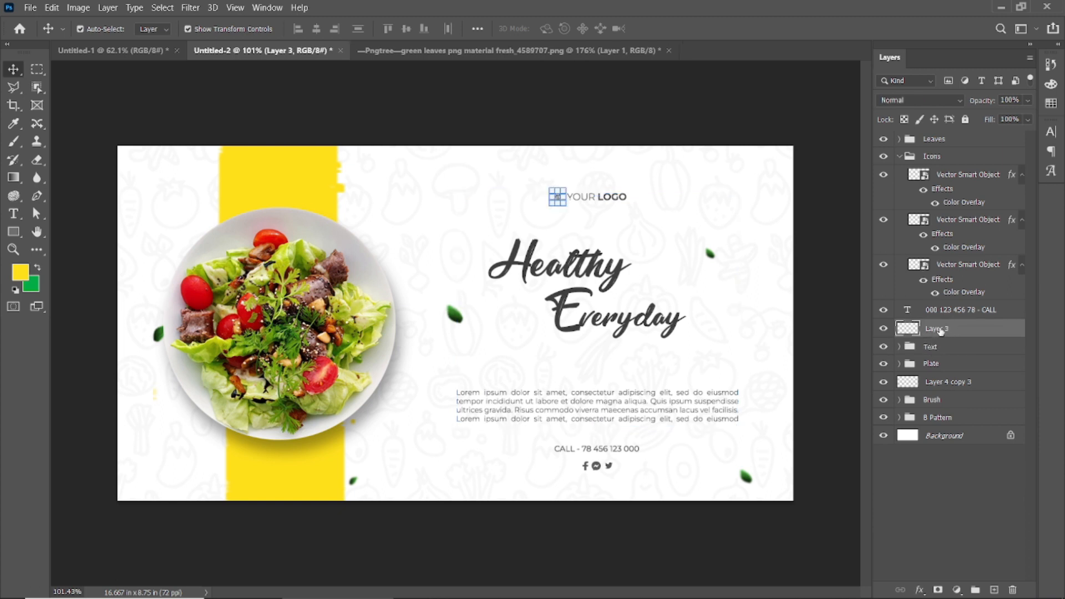
pyautogui.moveTo(942, 309); pyautogui.dragTo(945, 349)
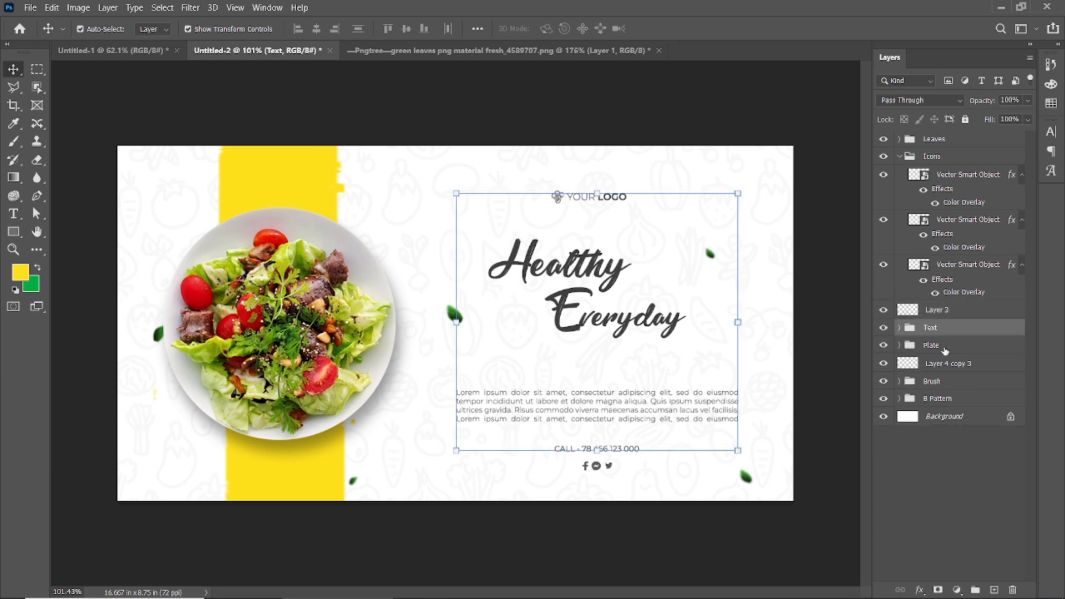
# Group the logo symbol's Layer 3, name the group Logo, and collapse it.
pyautogui.click(937, 311)
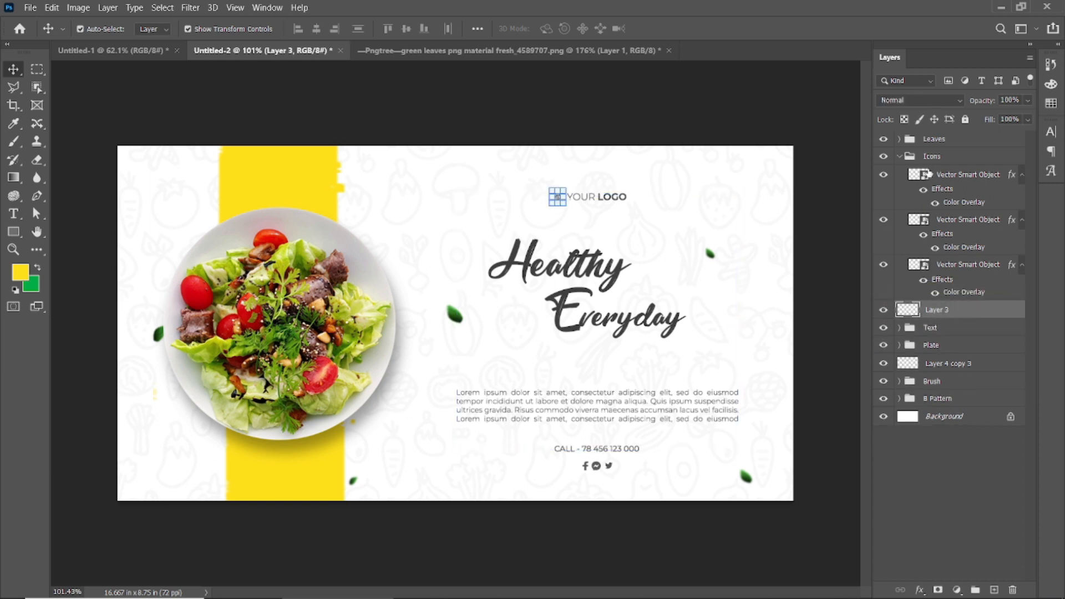
pyautogui.hotkey('ctrl', 'g')
pyautogui.doubleClick(936, 309)
pyautogui.write('Logo')
pyautogui.press('Return')
pyautogui.click(900, 309)
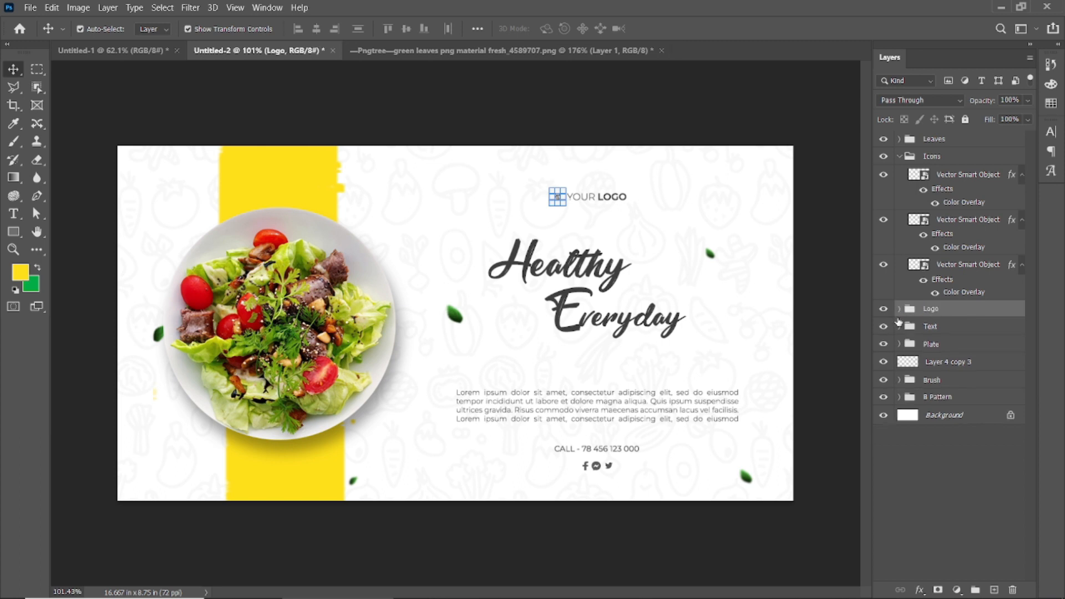
# Group Layer 4 copy 3 under the name Leave, and collapse the Icons and Leave groups.
pyautogui.click(956, 362)
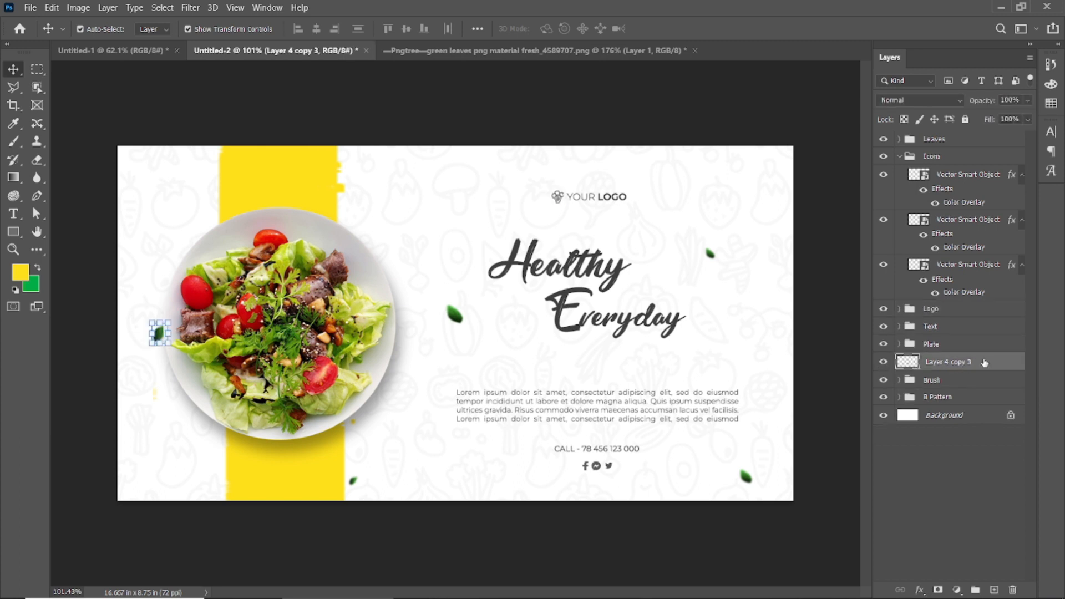
pyautogui.hotkey('ctrl', 'g')
pyautogui.write('Leave')
pyautogui.press('Return')
pyautogui.click(900, 158)
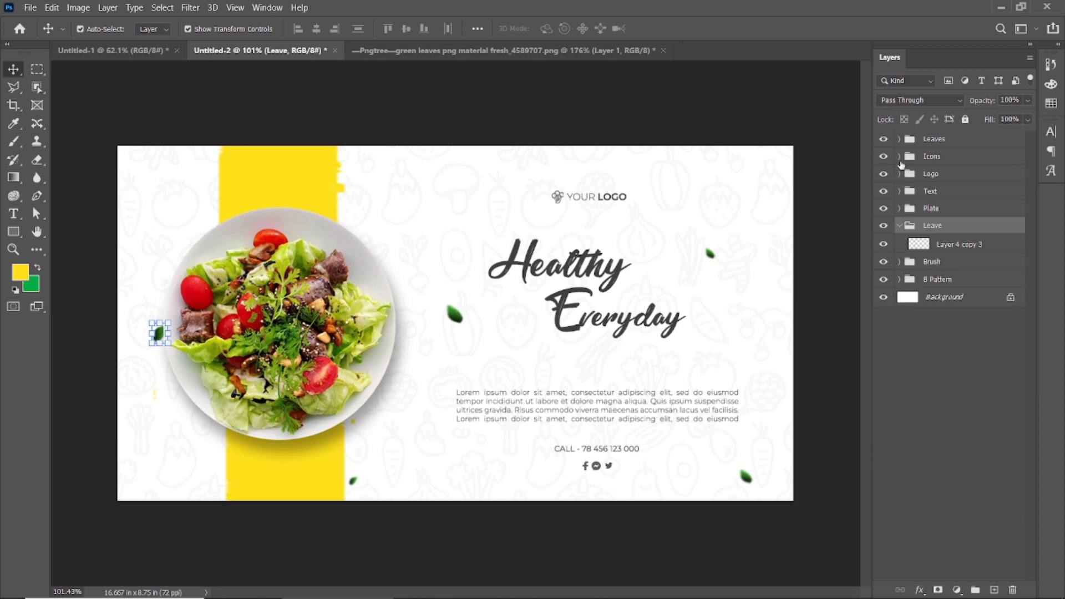
pyautogui.click(898, 226)
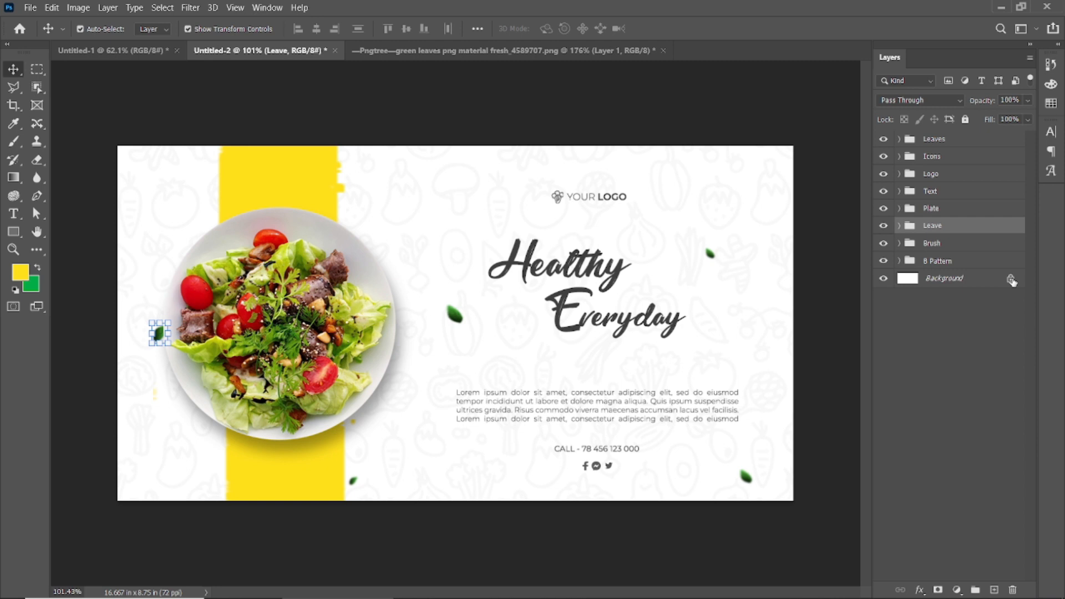
# Unlock the Background layer, clear the layer selection, and show the finished banner in full screen mode.
pyautogui.click(1012, 281)
pyautogui.click(838, 347)
pyautogui.press('f')
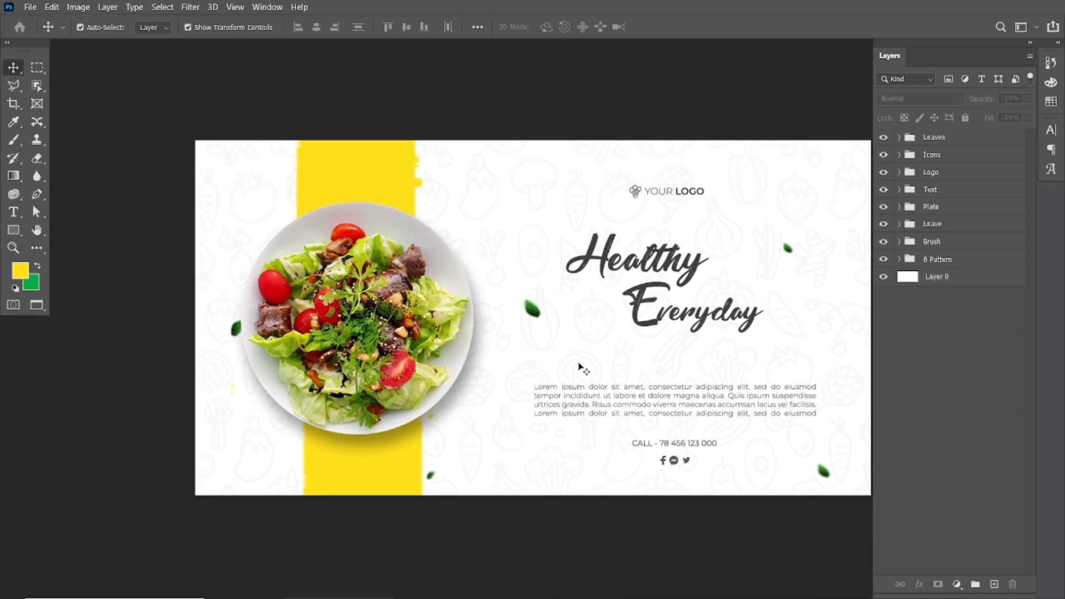
pyautogui.press('f')
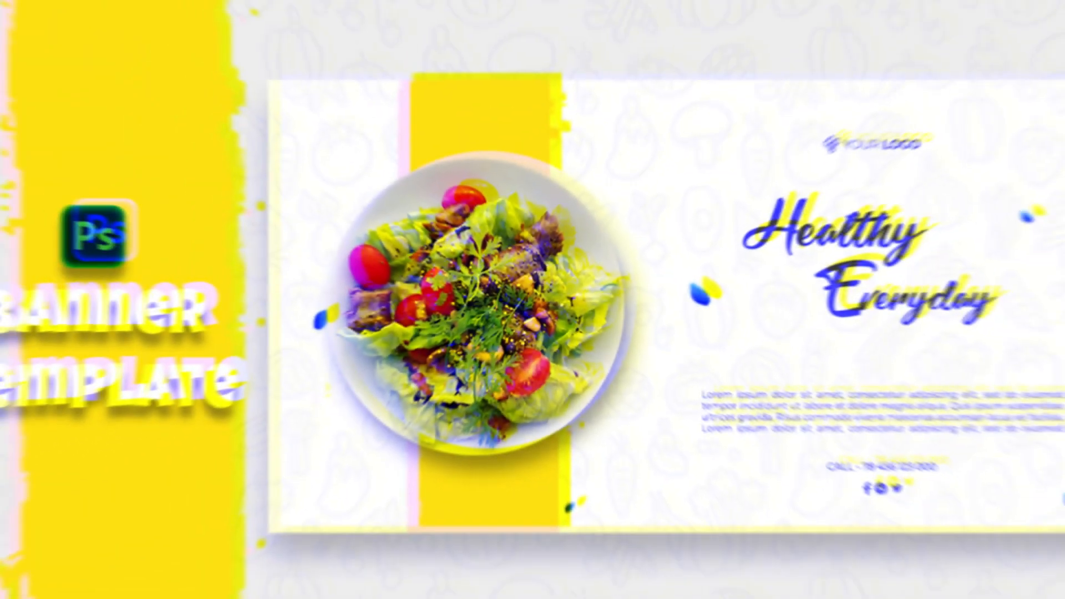